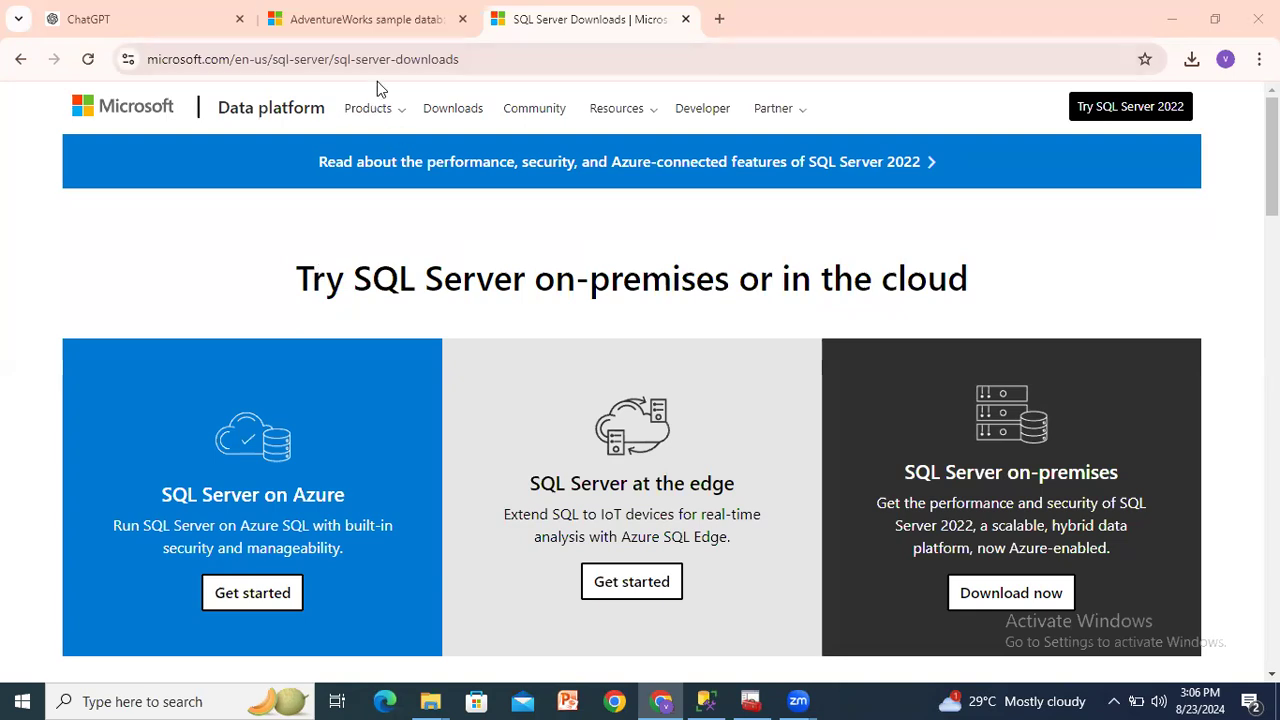
key("ctrl+l")
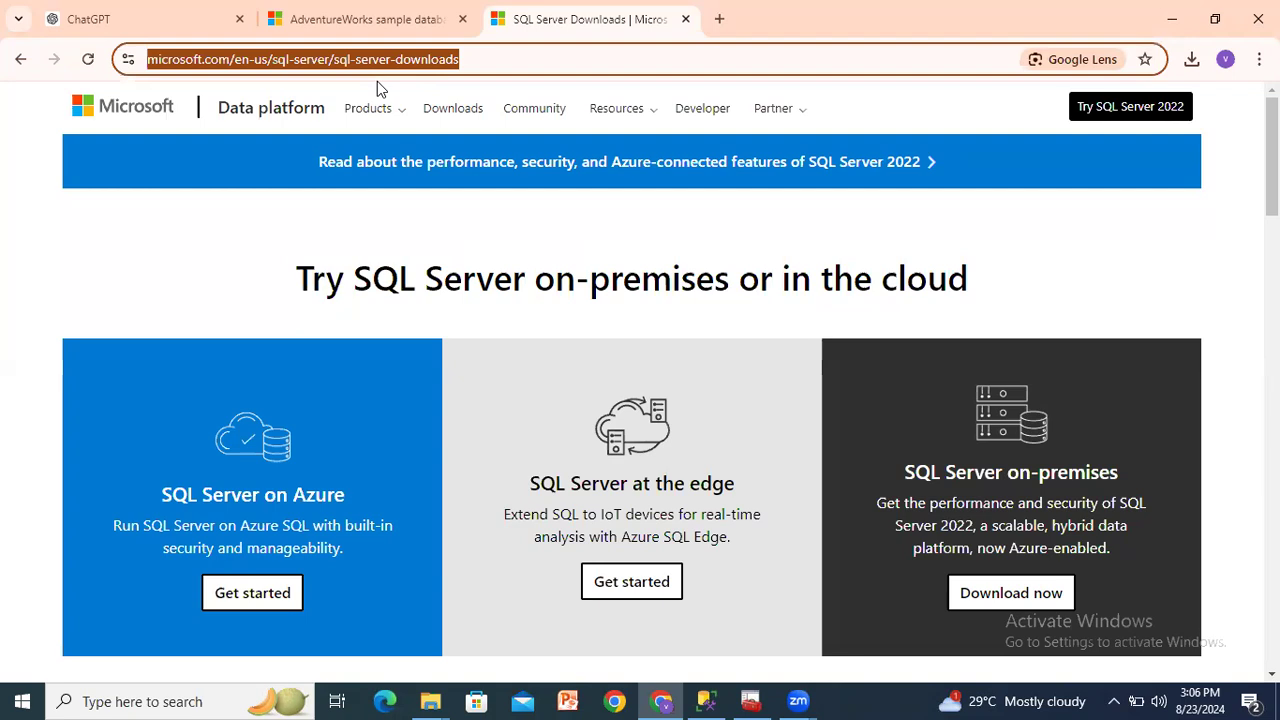
left_click(418, 268)
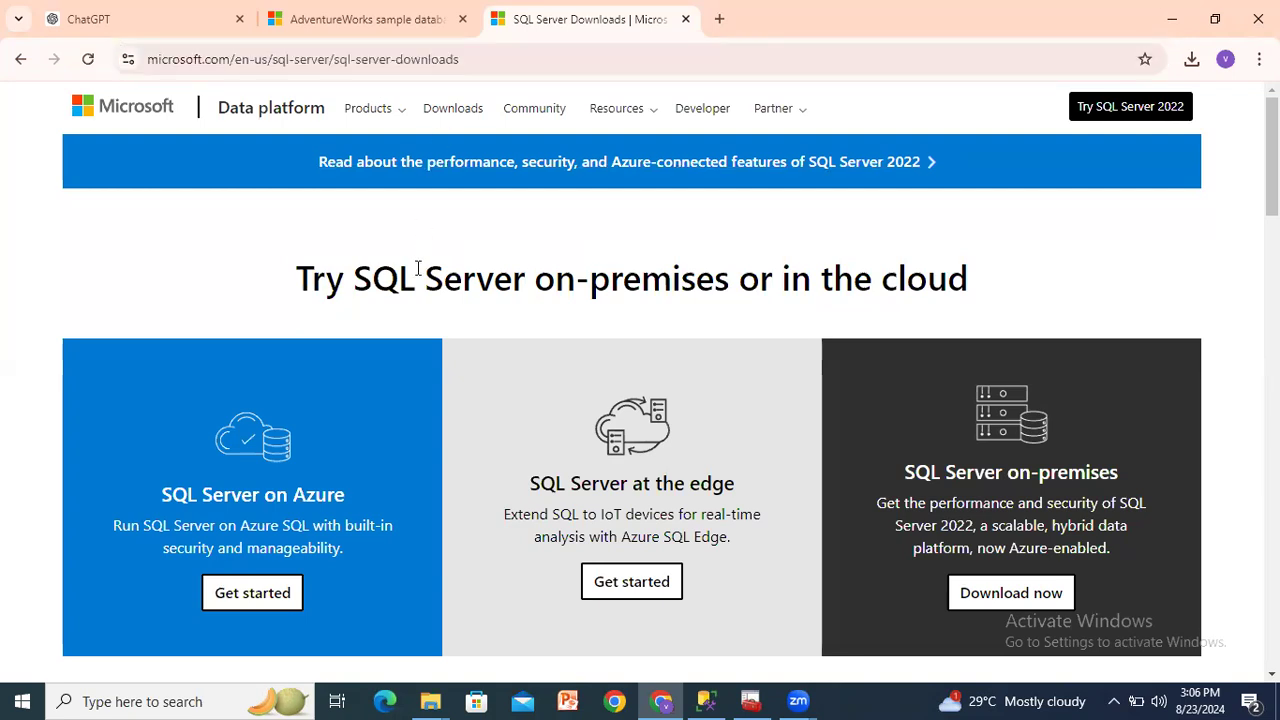
left_click(486, 62)
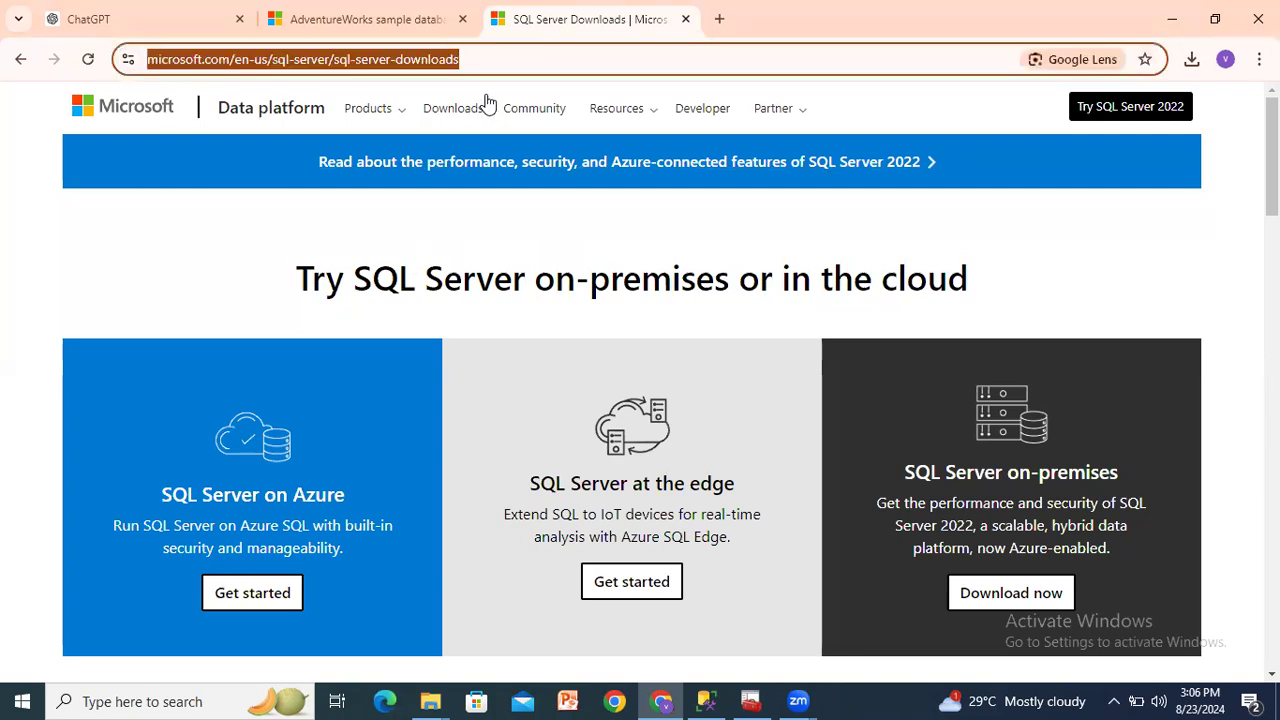
left_click(438, 257)
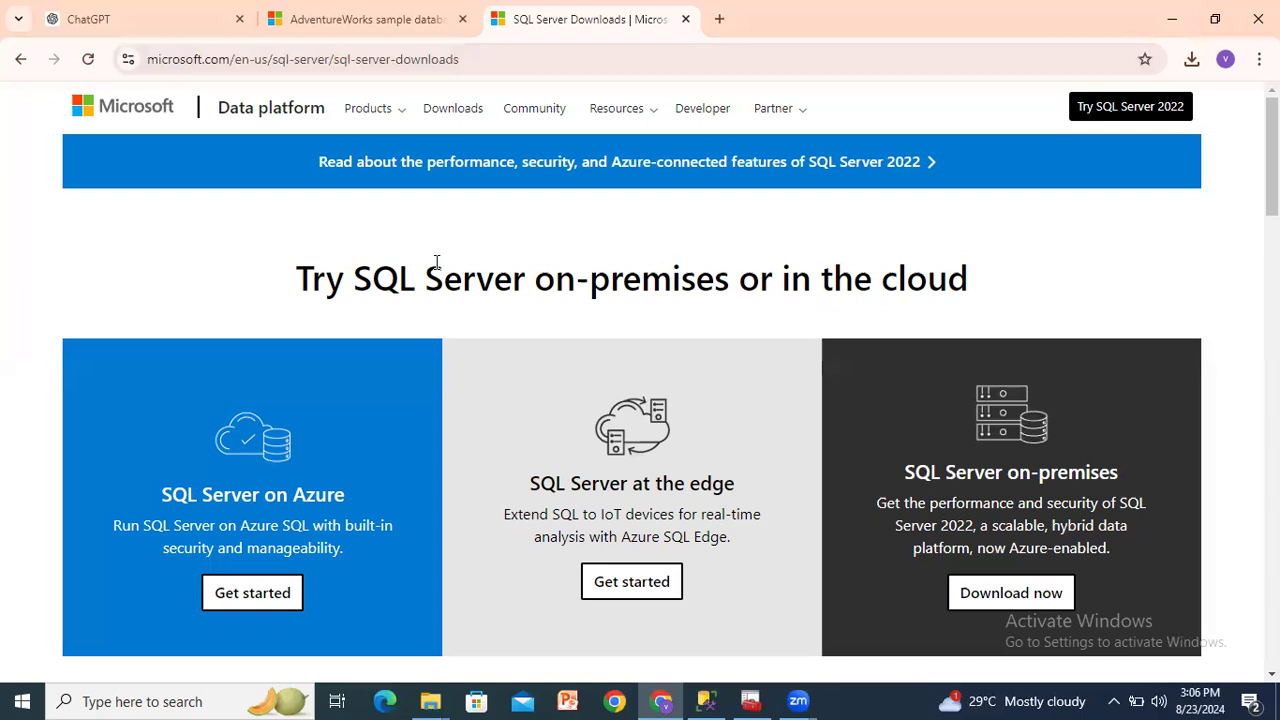
Download the installer for the free Express edition of SQL Server 2022 from the SQL Server downloads page
scroll(436, 262, "down", 1)
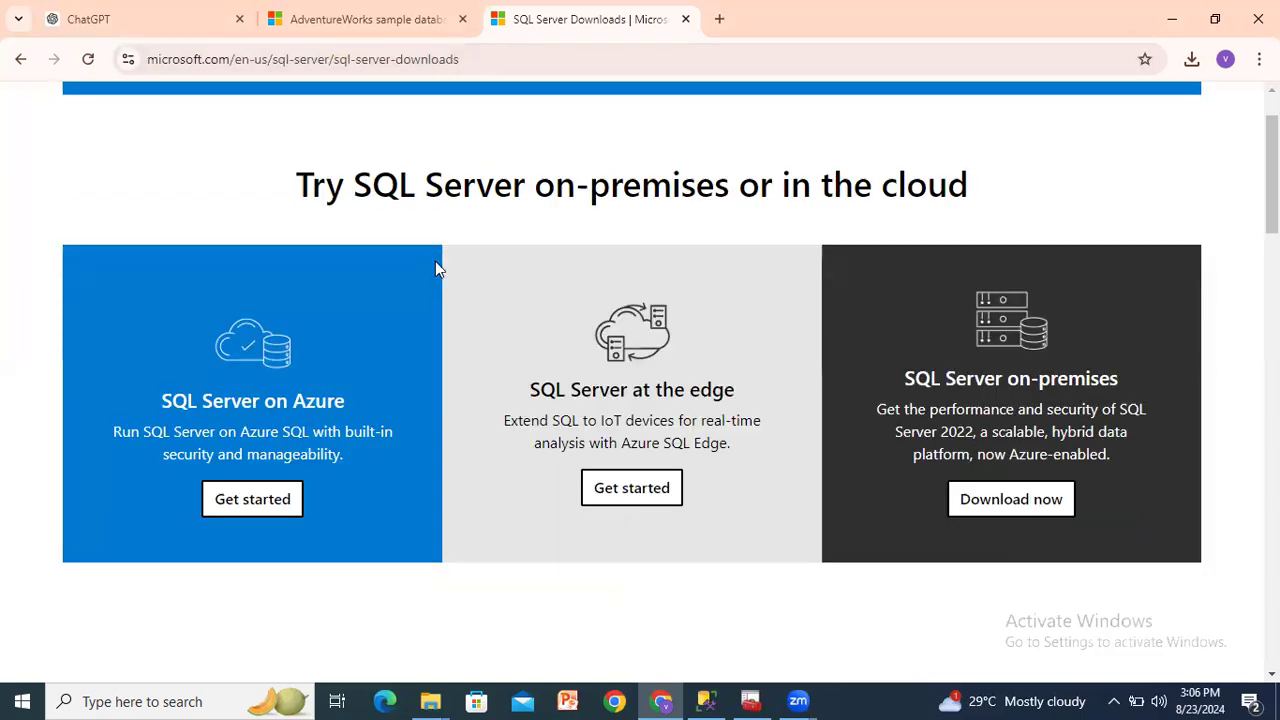
scroll(436, 272, "down", 6)
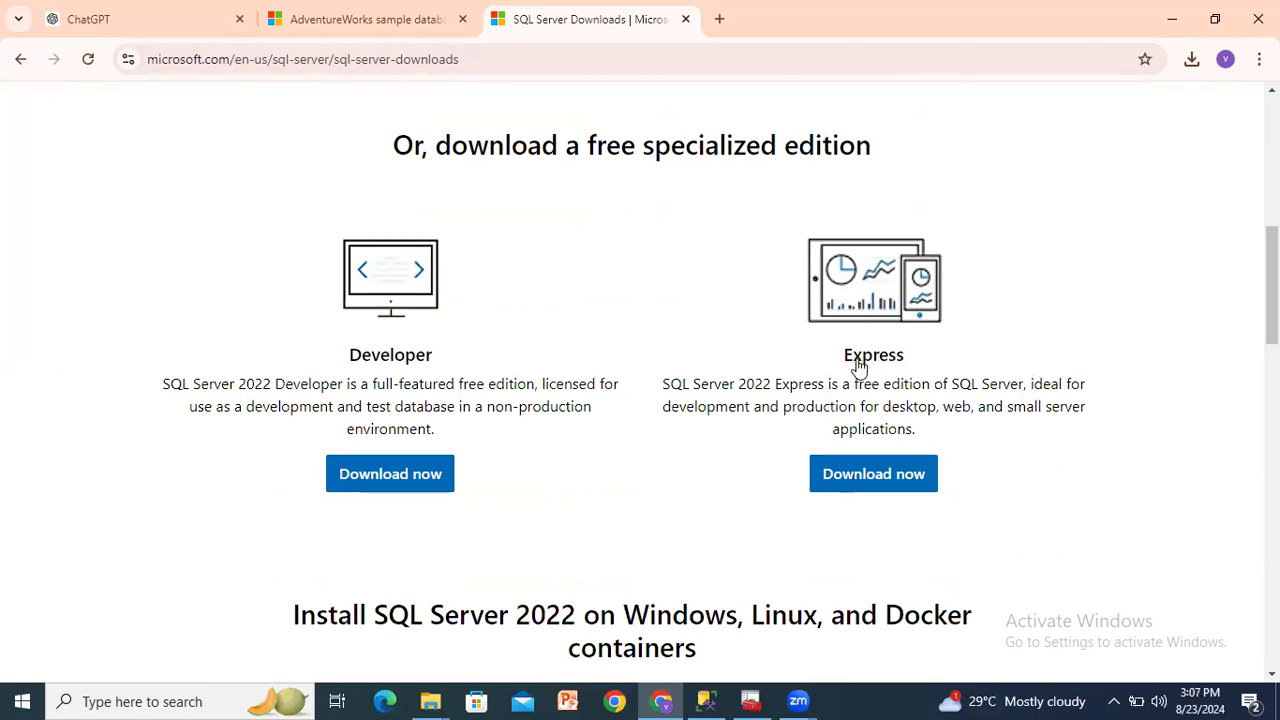
left_click(877, 428)
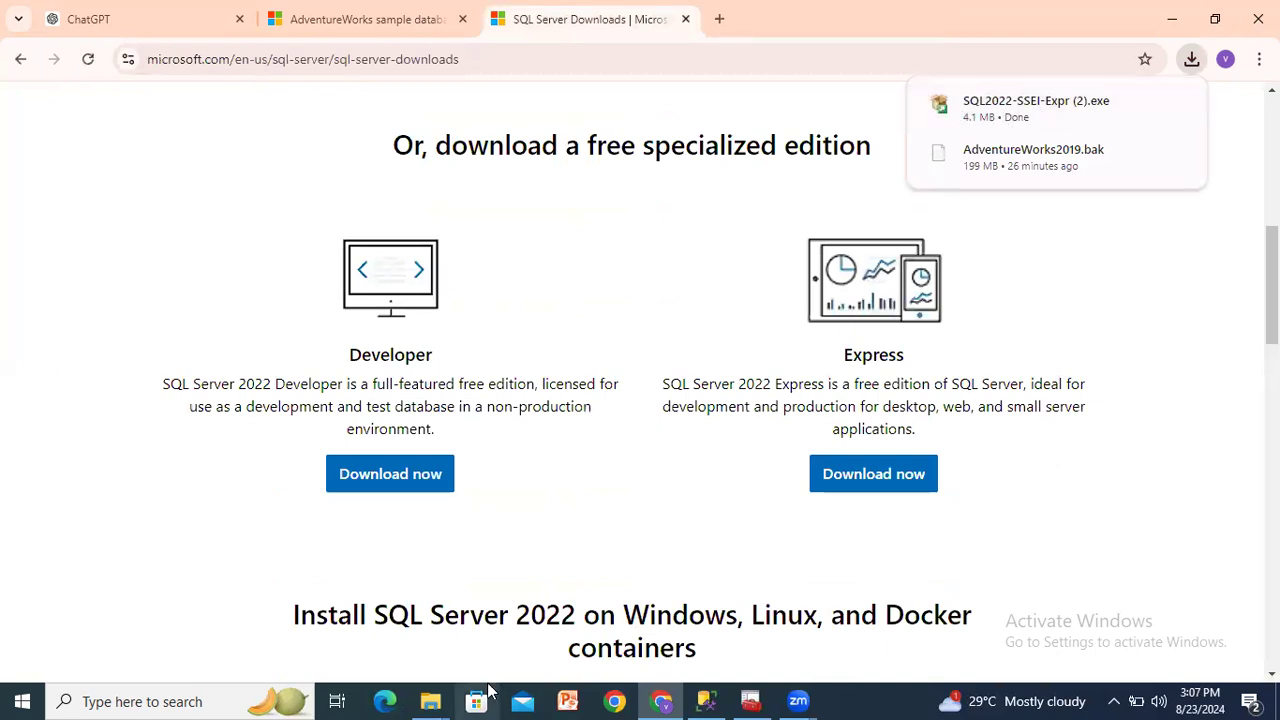
Switch to File Explorer, run the SQL2022-SSEI-Expr (2) installer from the Downloads folder, and bring up SQL Server Management Studio
mouse_move(430, 700)
left_click(411, 660)
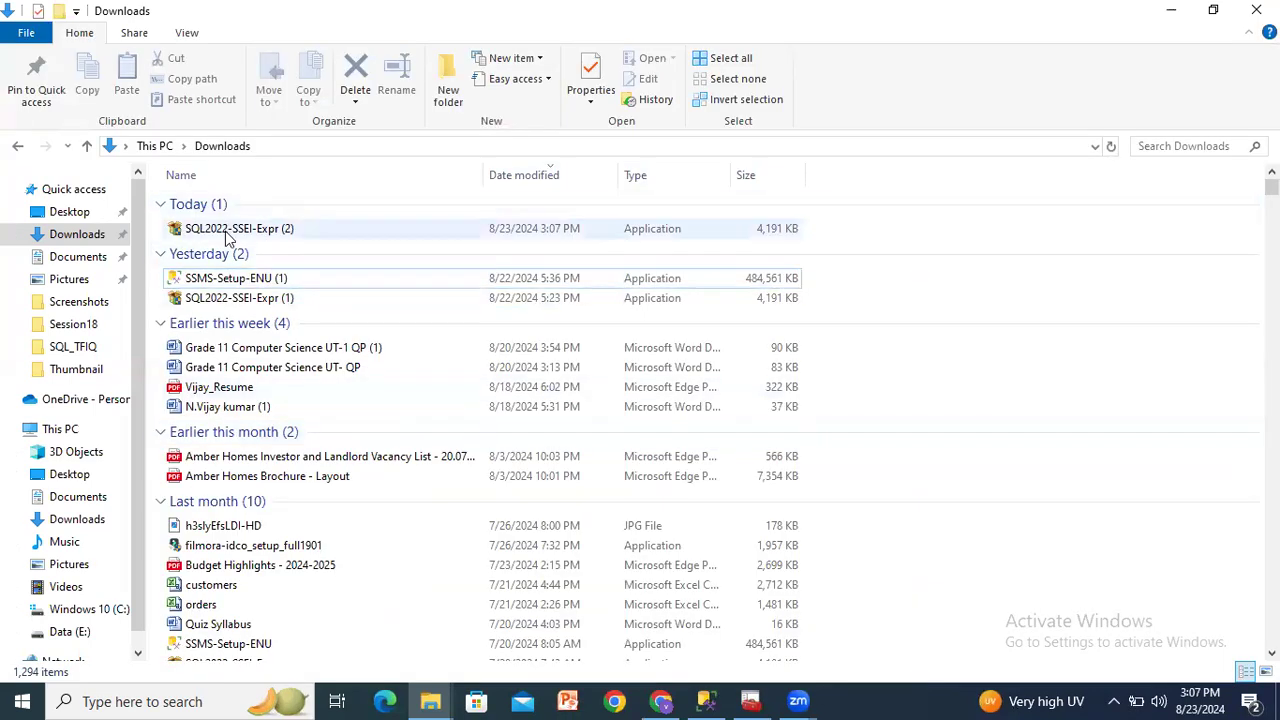
left_click(227, 233)
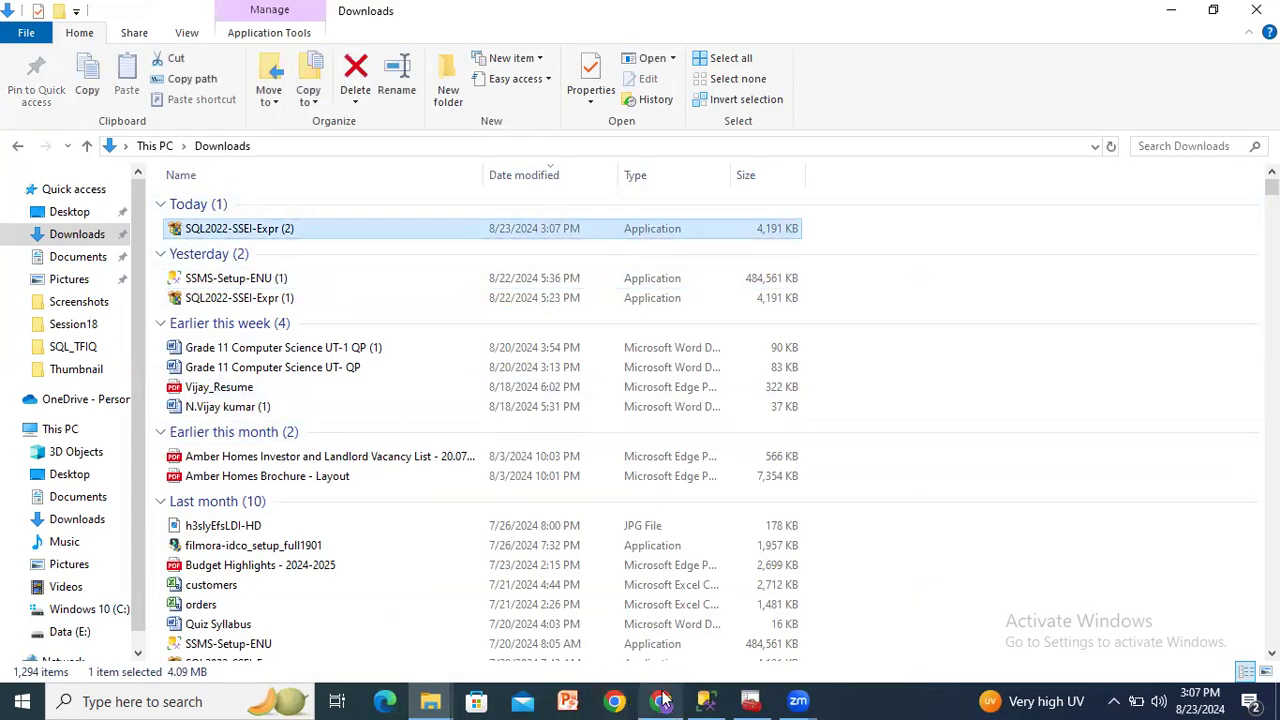
left_click(662, 700)
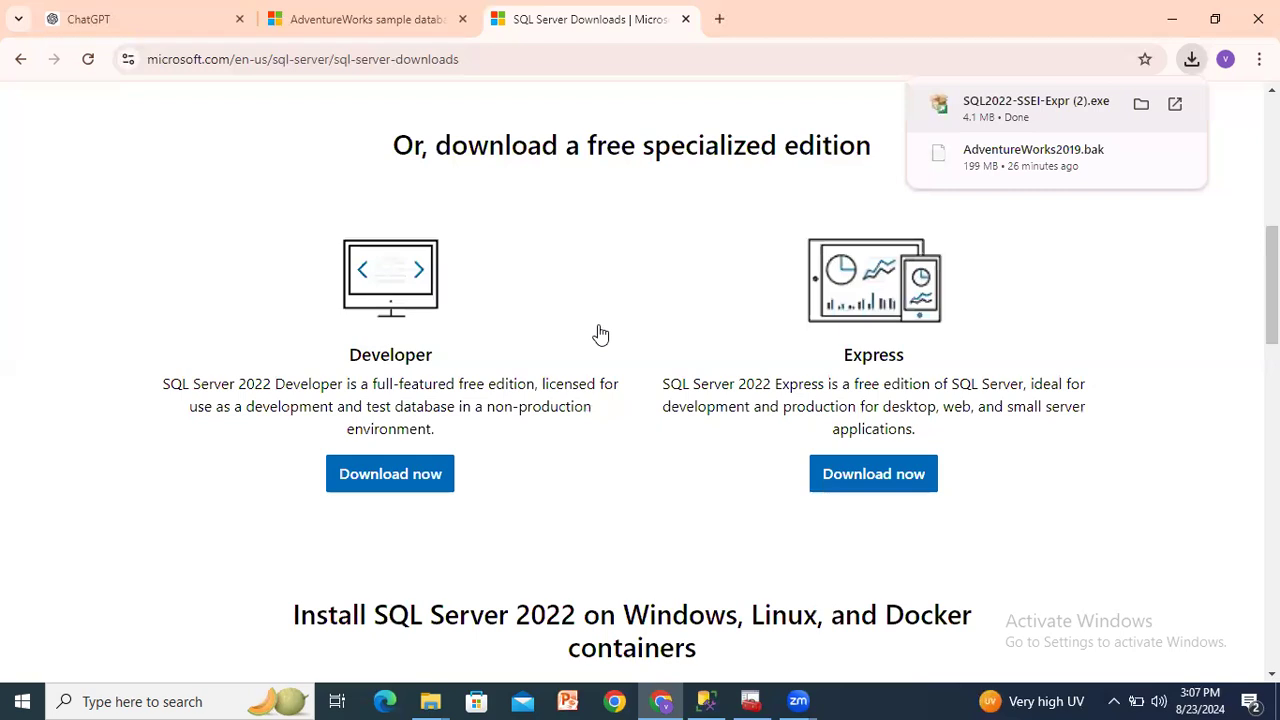
left_click(657, 700)
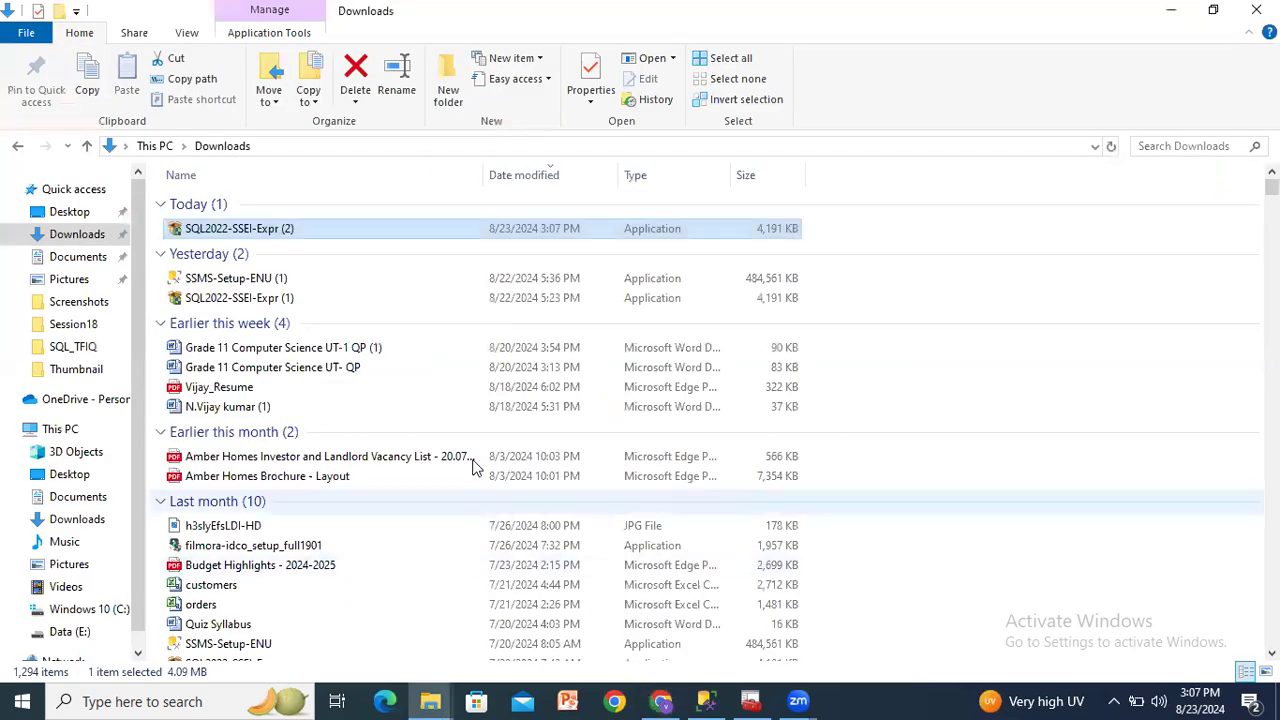
double_click(242, 227)
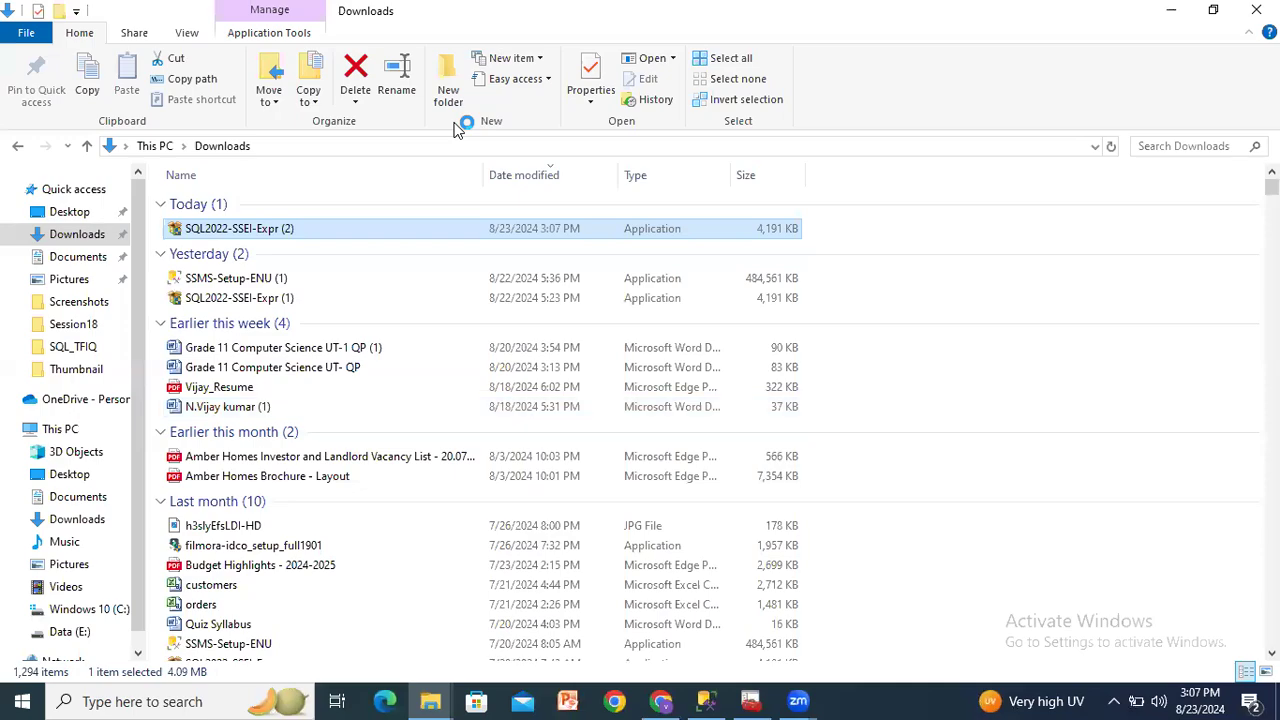
left_click(1168, 12)
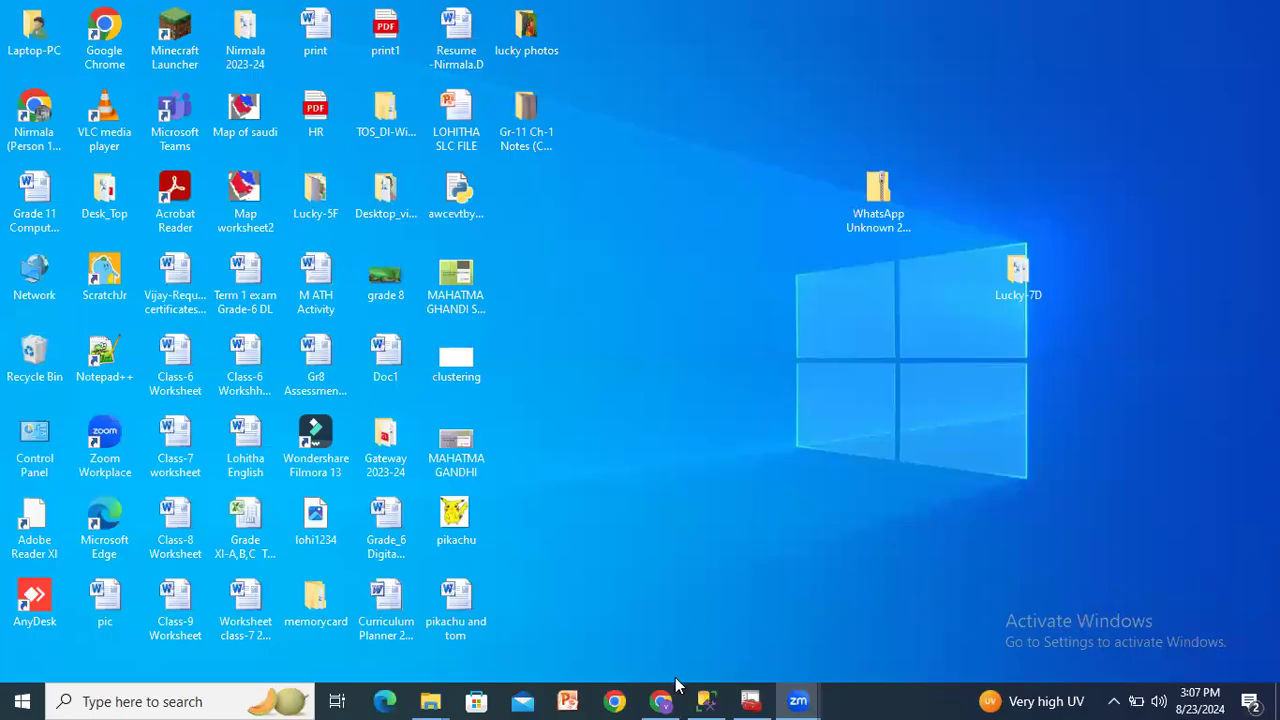
left_click(706, 701)
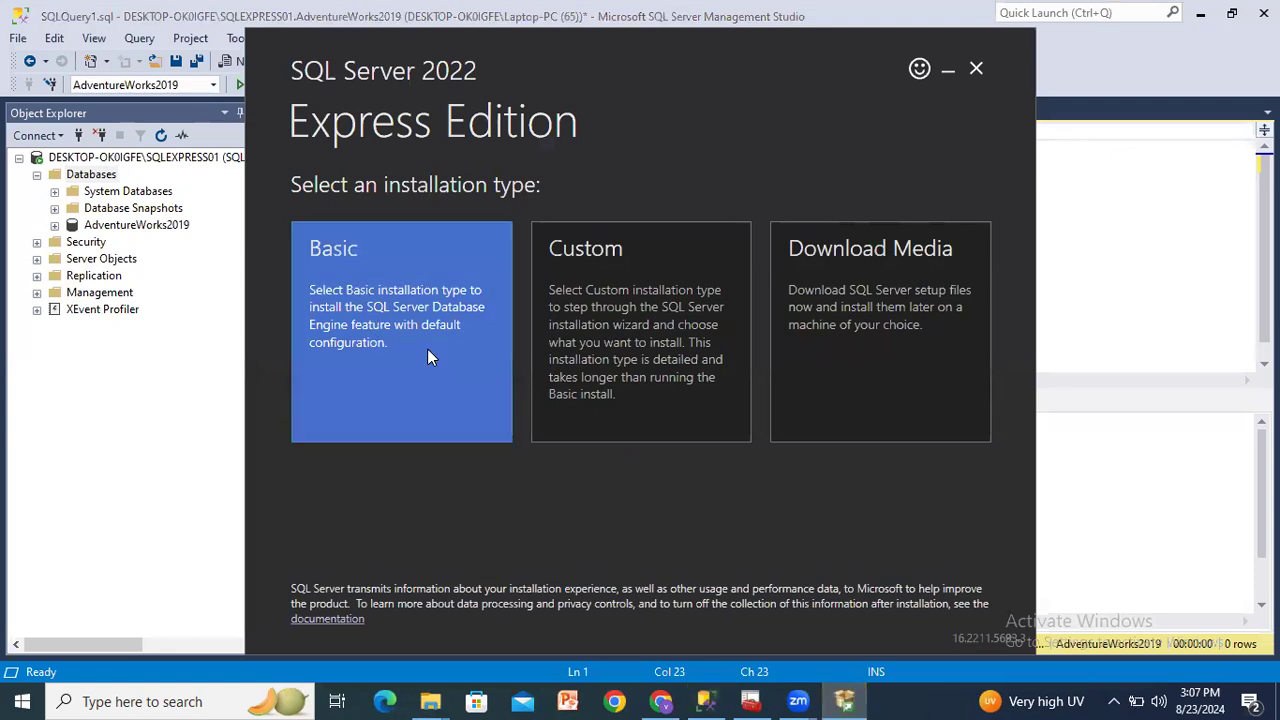
Start a Basic installation of SQL Server 2022 Express into C:\Program Files\Microsoft SQL Server, accepting the licence terms
left_click(478, 262)
scroll(880, 418, "down", 15)
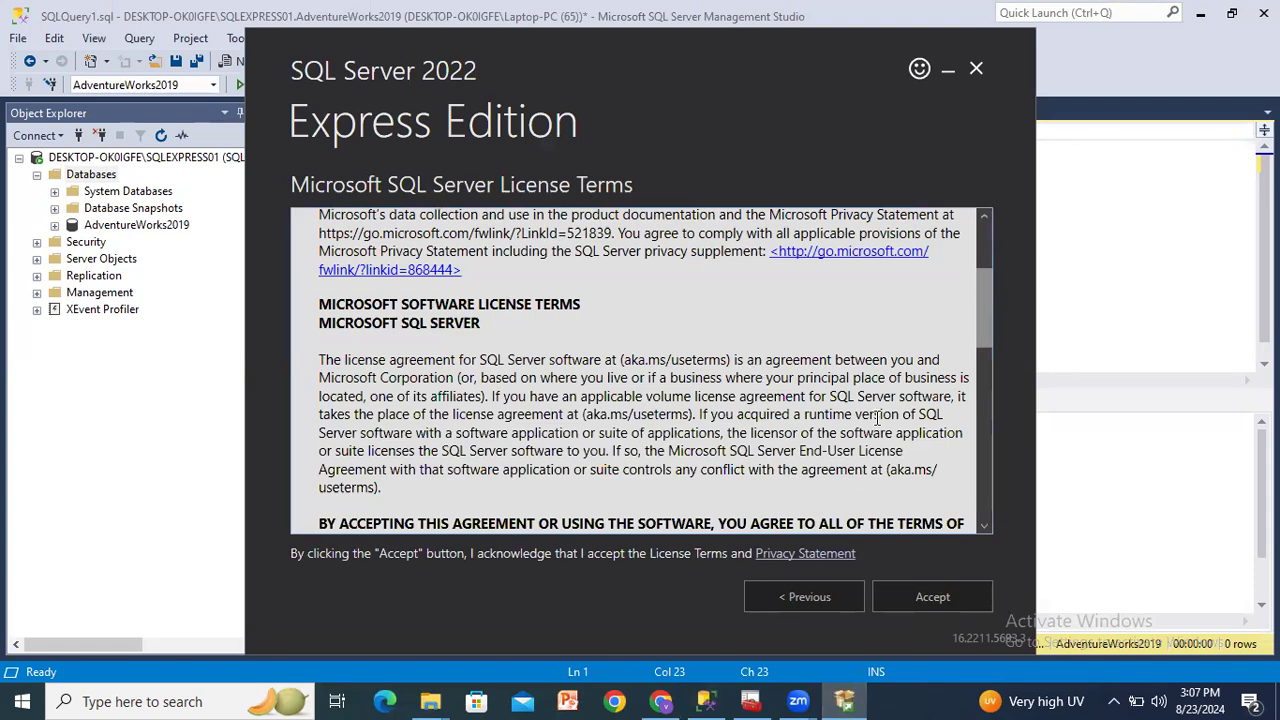
scroll(884, 418, "down", 5)
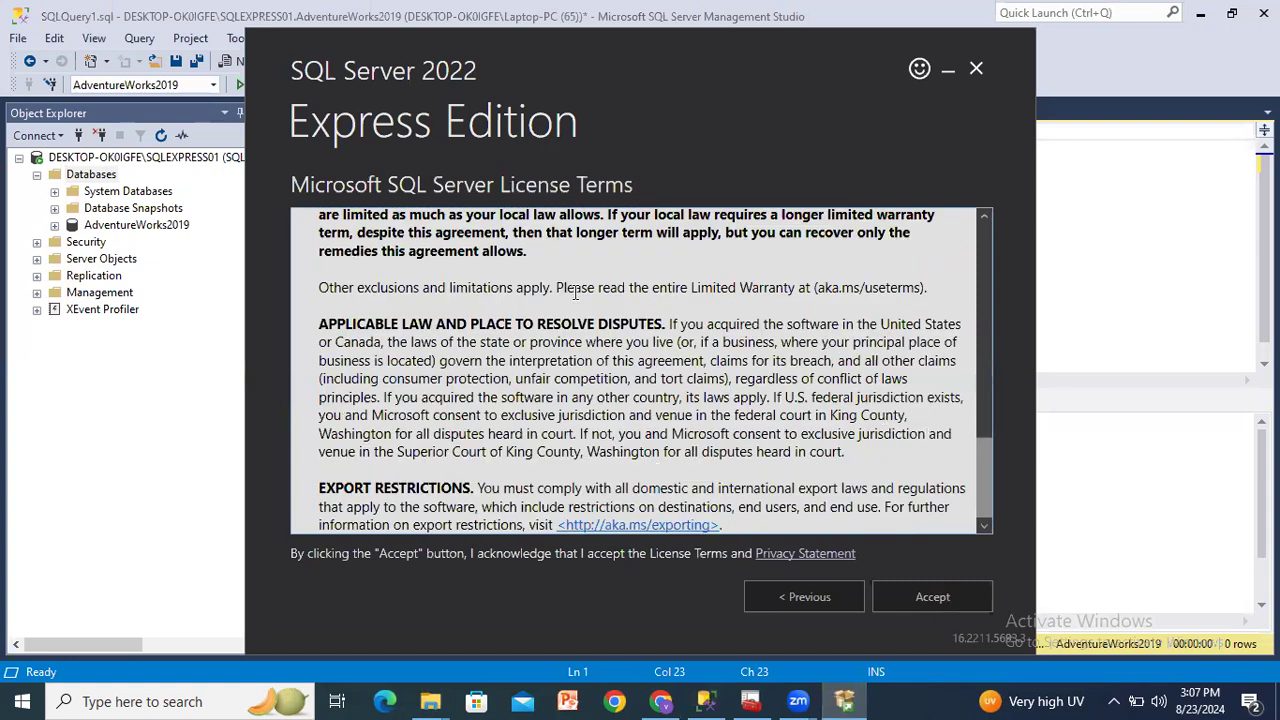
left_click(903, 607)
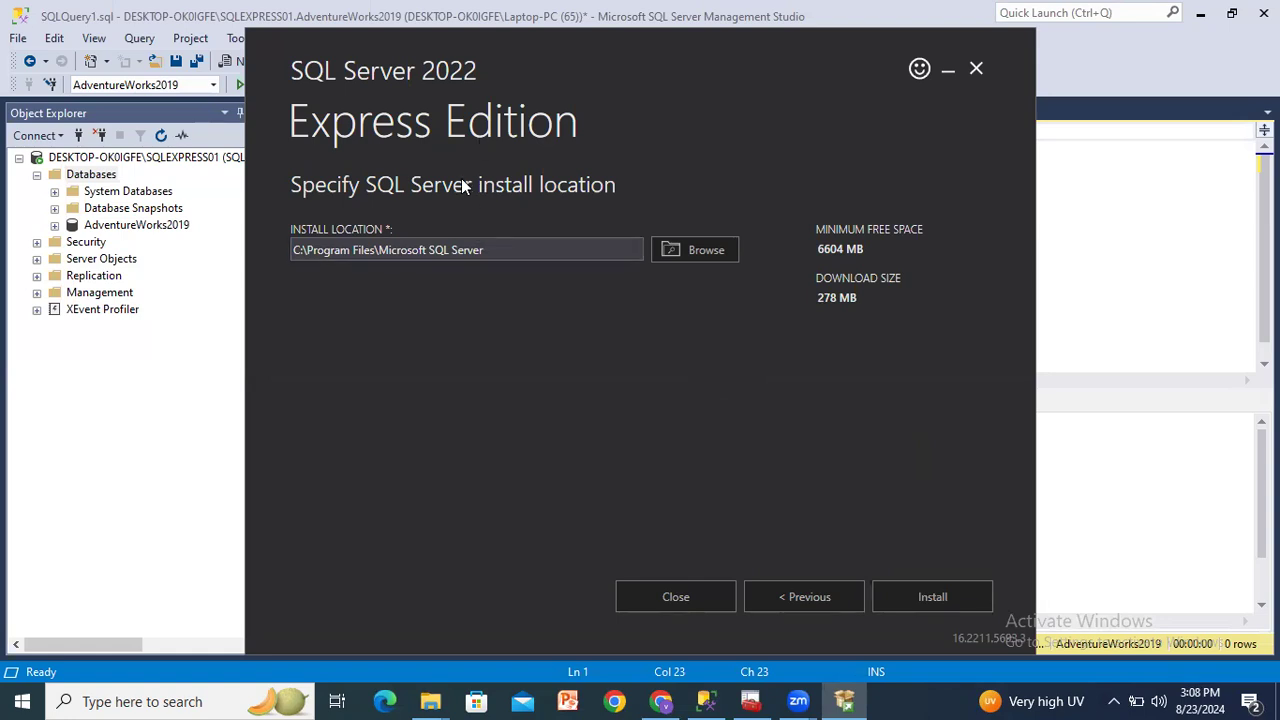
left_click_drag(463, 187, 485, 175)
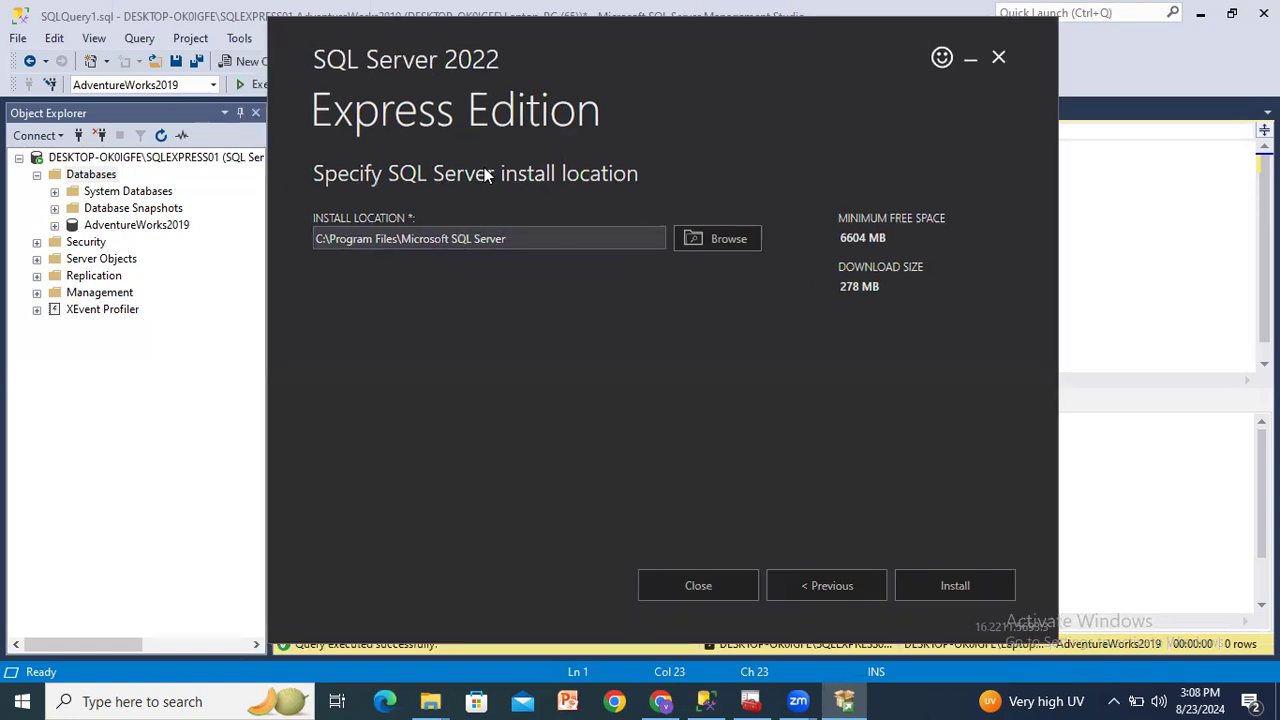
left_click(975, 589)
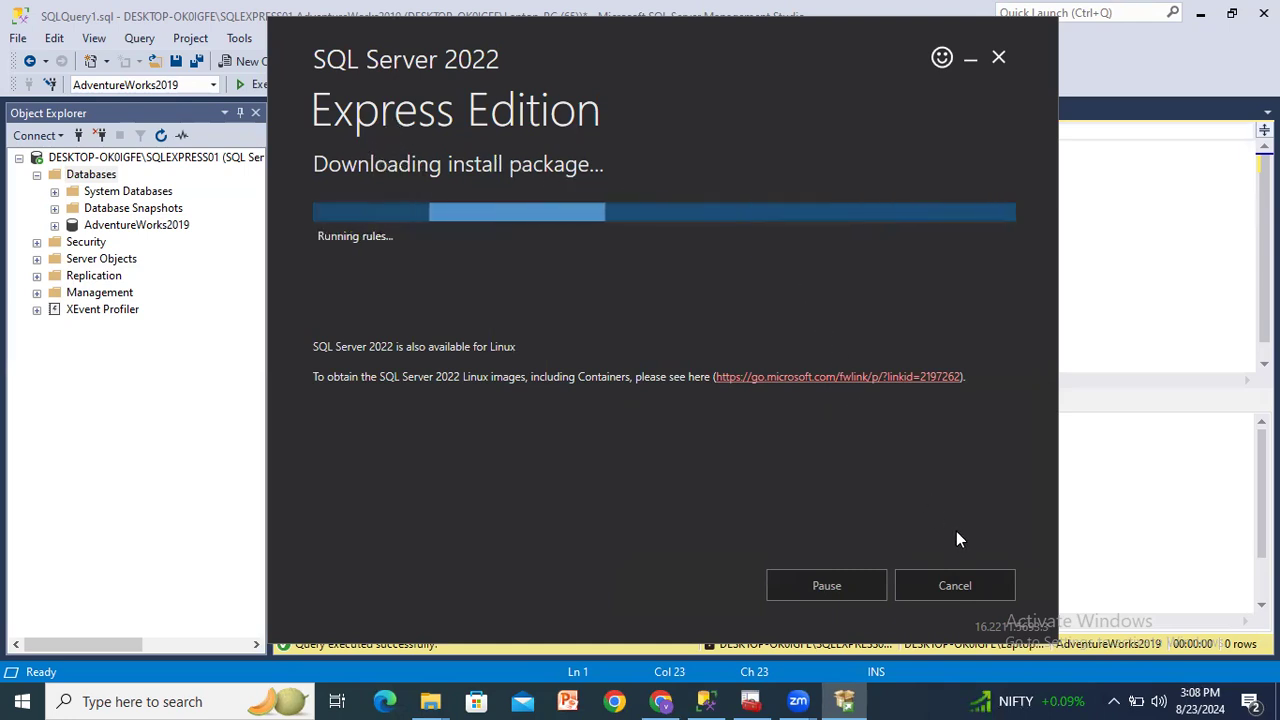
Cancel the running Basic installation and close the SQL Server installer
left_click(969, 588)
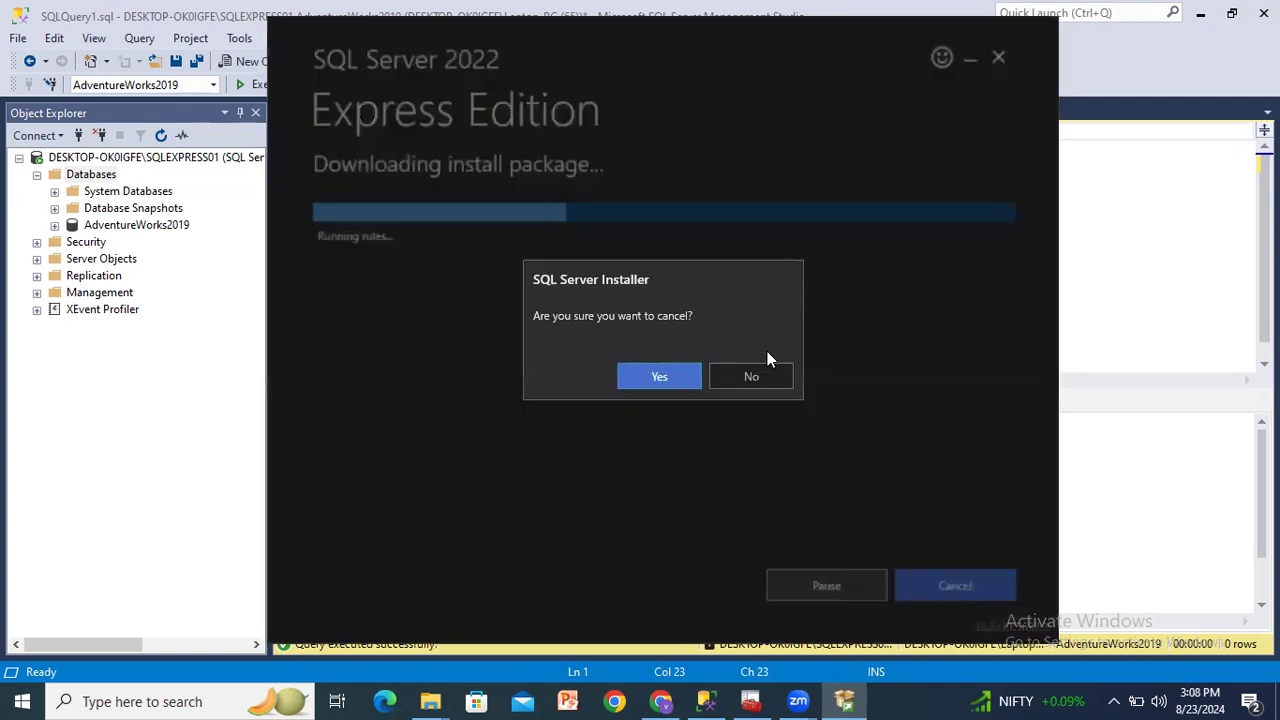
left_click(652, 377)
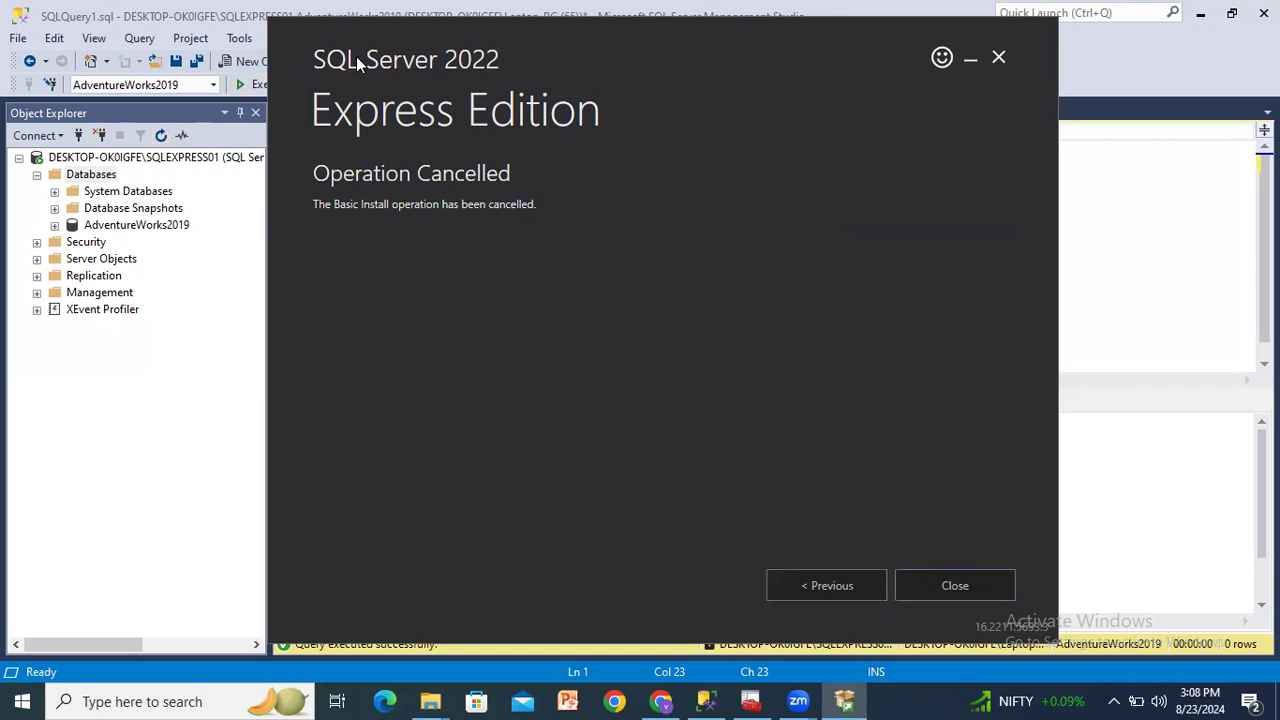
left_click(954, 585)
left_click(483, 170)
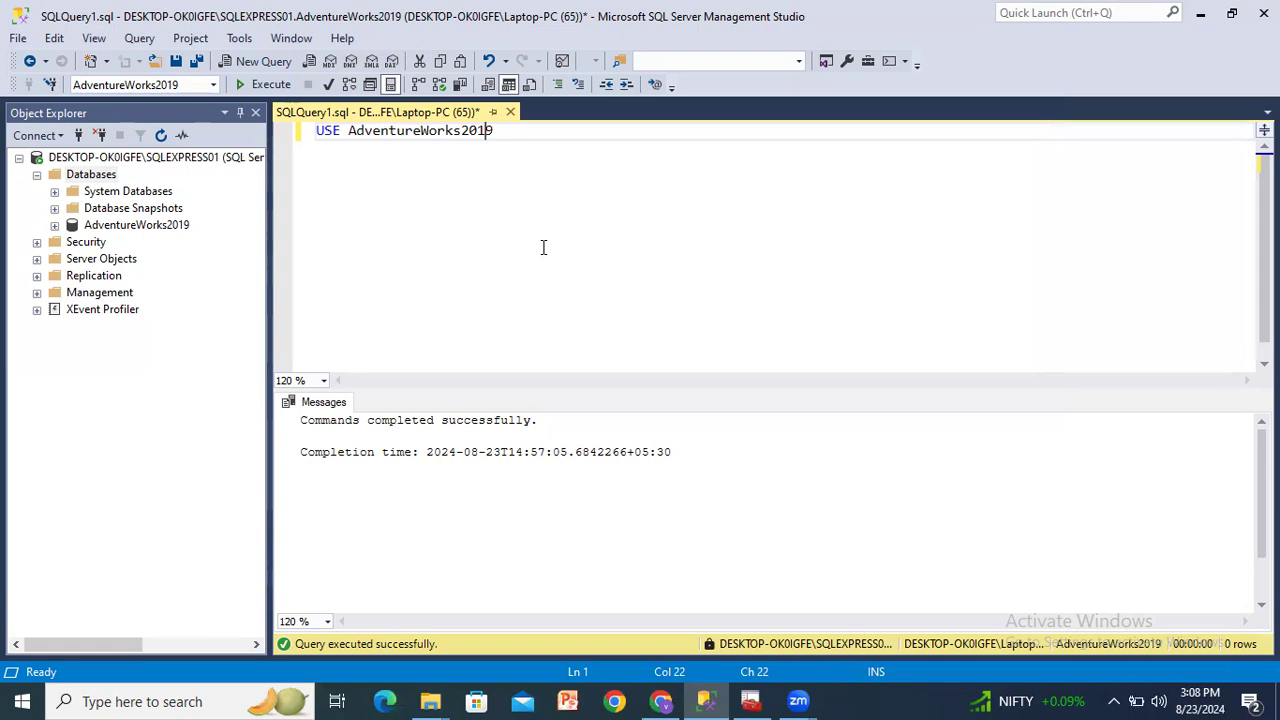
left_click(597, 212)
Run SSMS-Setup-ENU (1) from the Downloads folder in File Explorer, and close the setup window without repairing or uninstalling
mouse_move(450, 700)
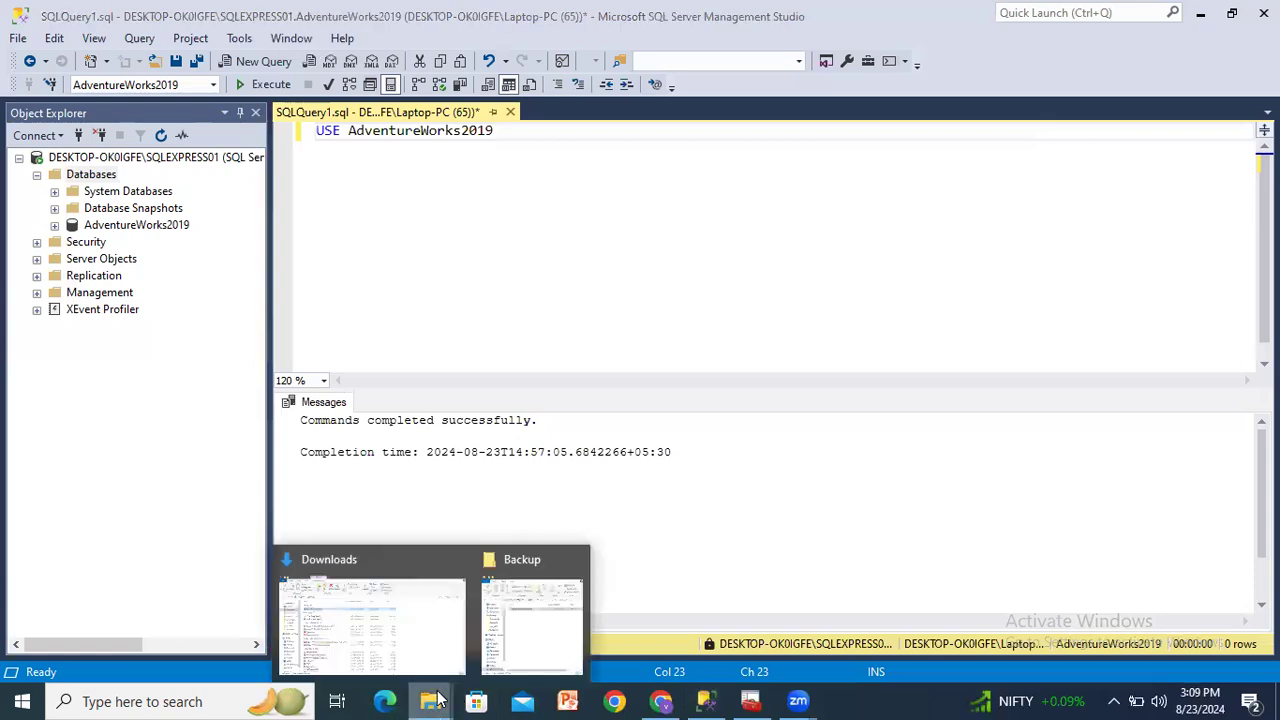
left_click(394, 650)
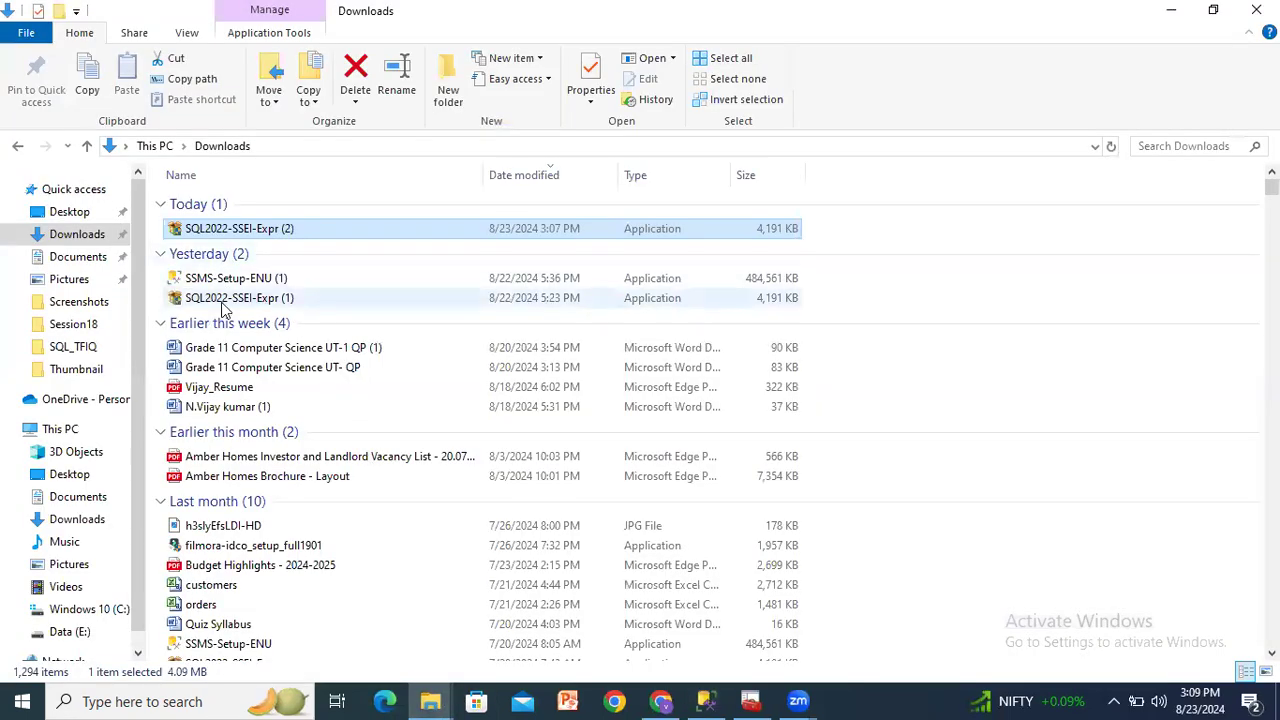
left_click(226, 284)
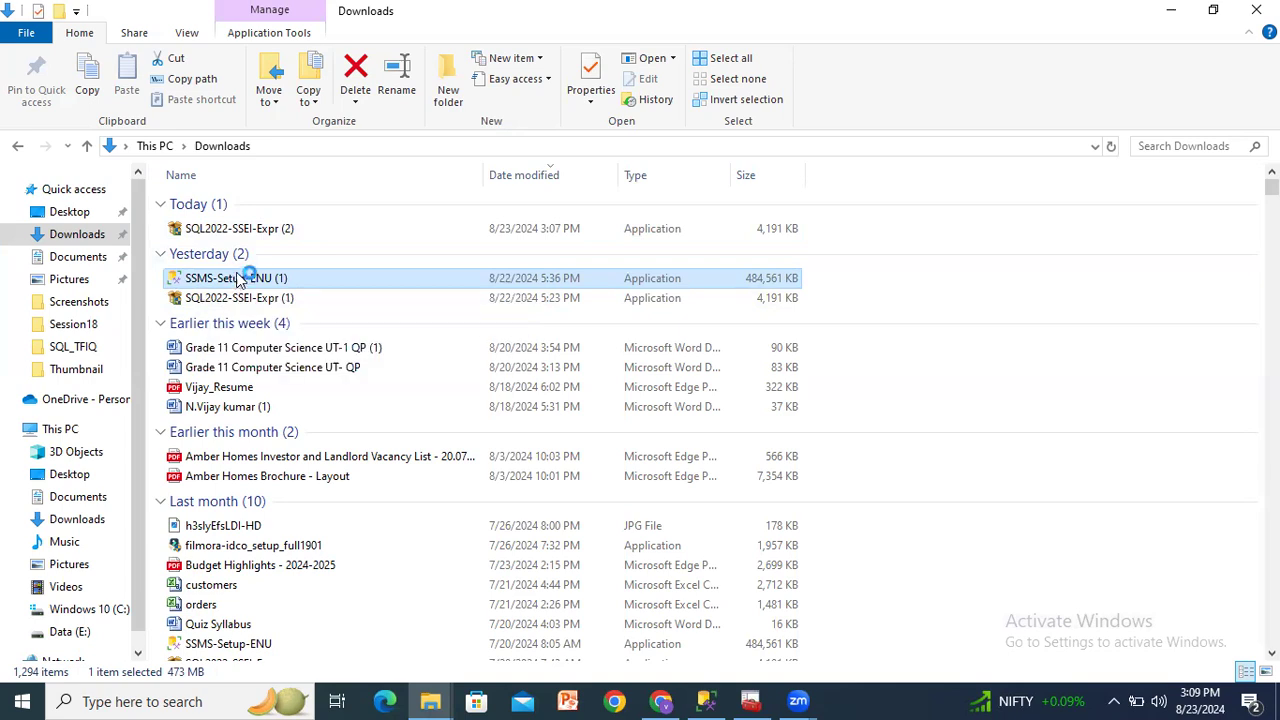
double_click(242, 278)
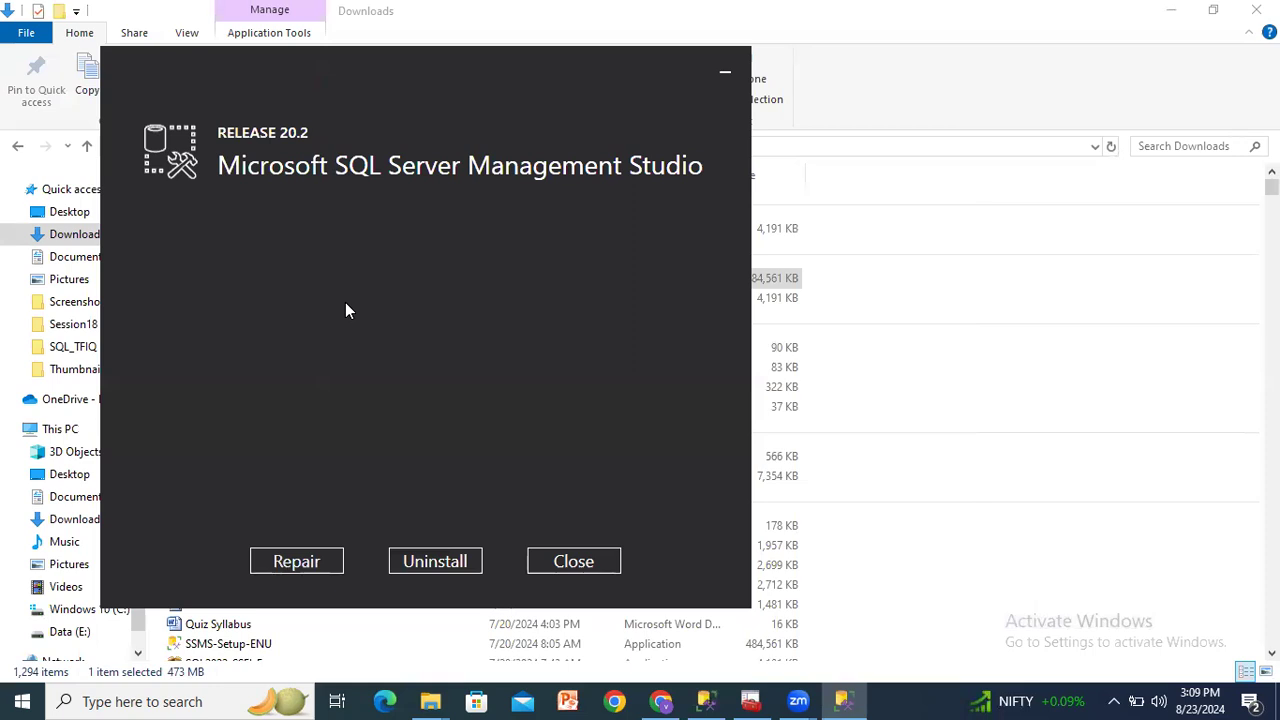
left_click(572, 562)
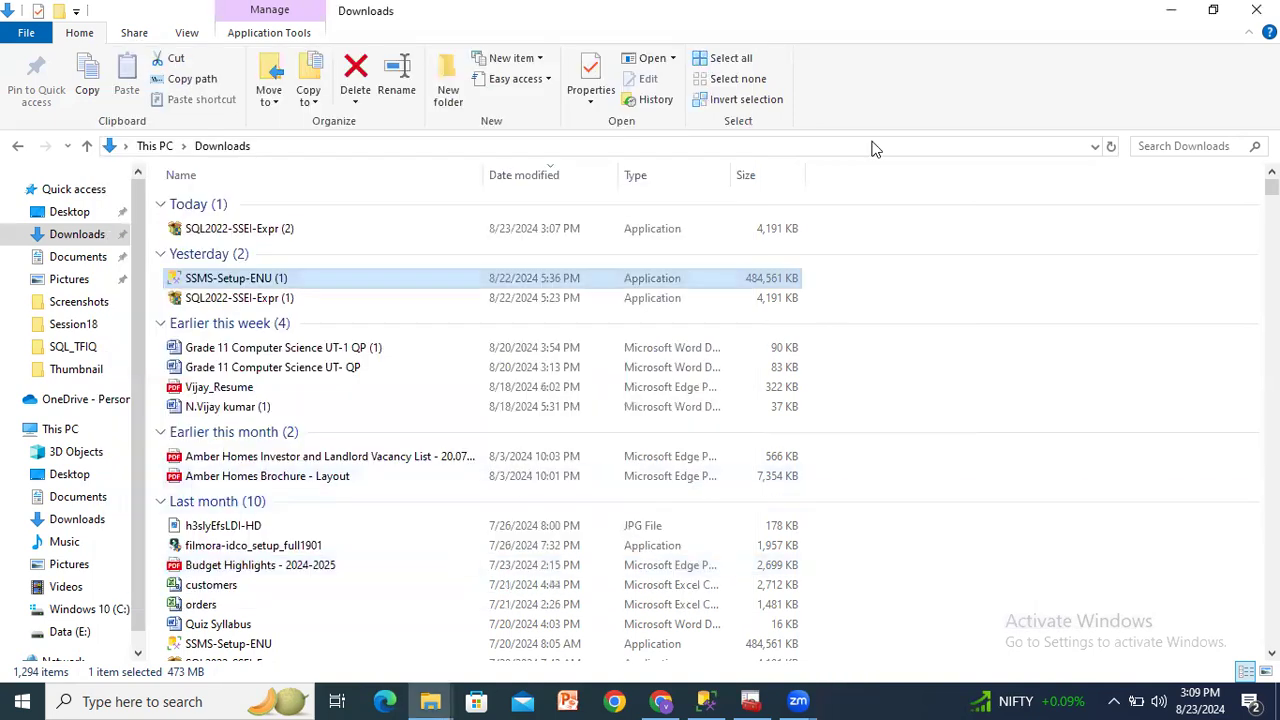
Switch to the browser and show the AdventureWorks sample databases article on Microsoft Learn
left_click(664, 701)
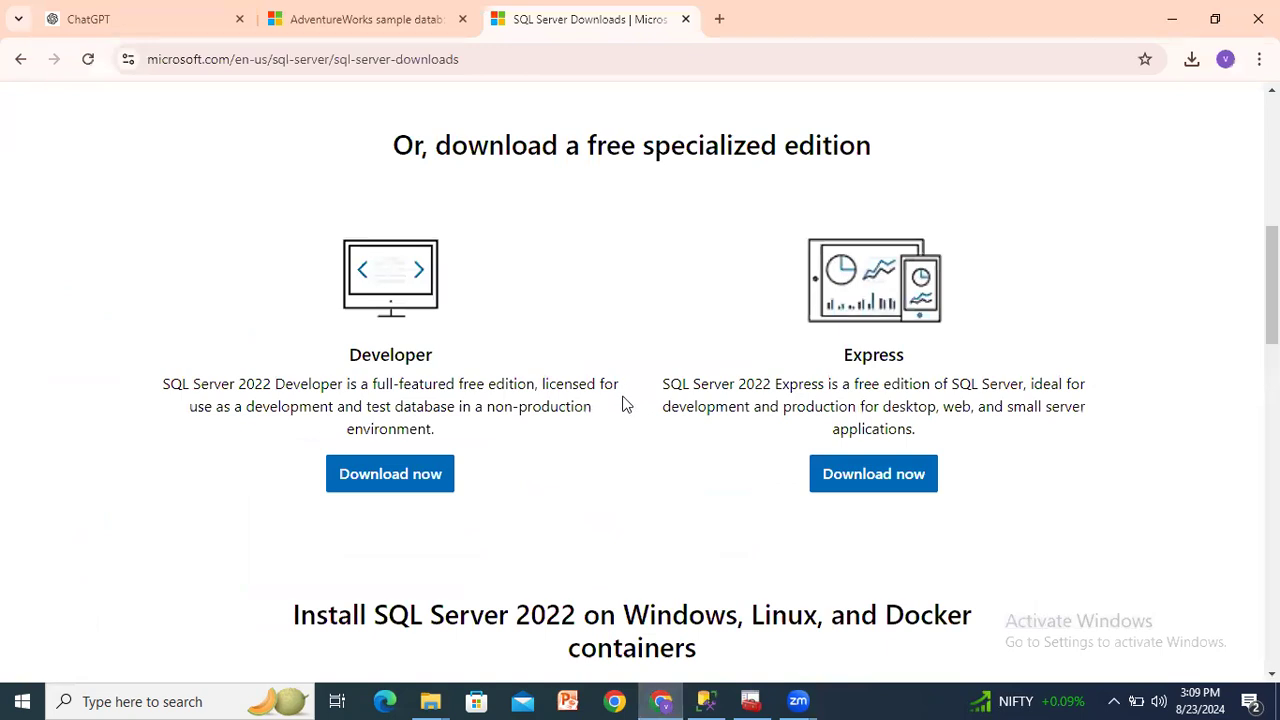
scroll(628, 394, "up", 7)
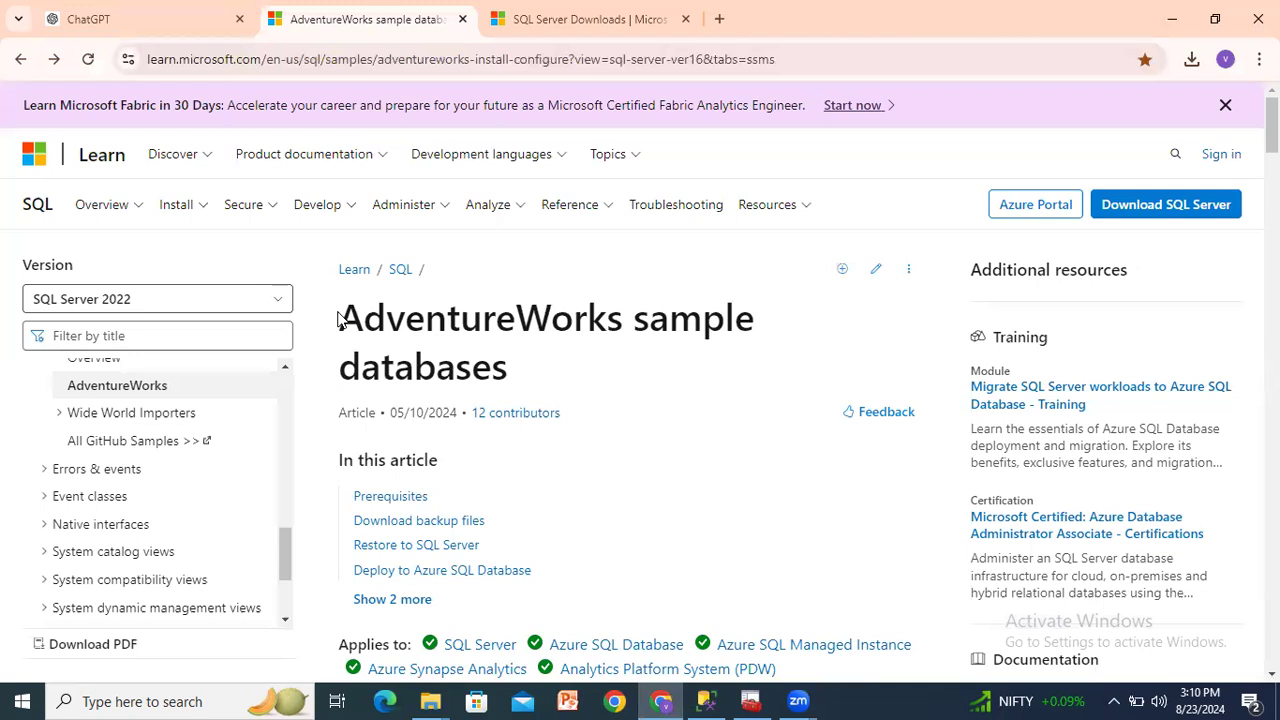
left_click_drag(340, 318, 517, 383)
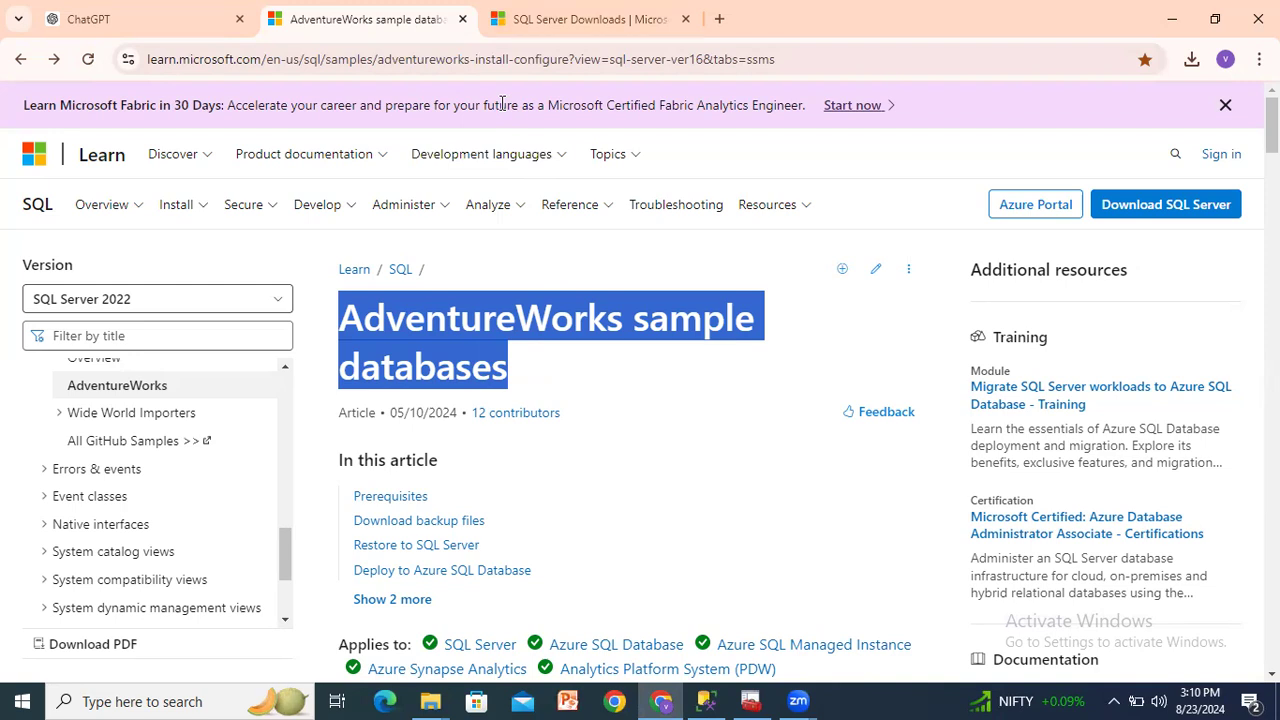
key("ctrl+l")
left_click(482, 353)
left_click(482, 352)
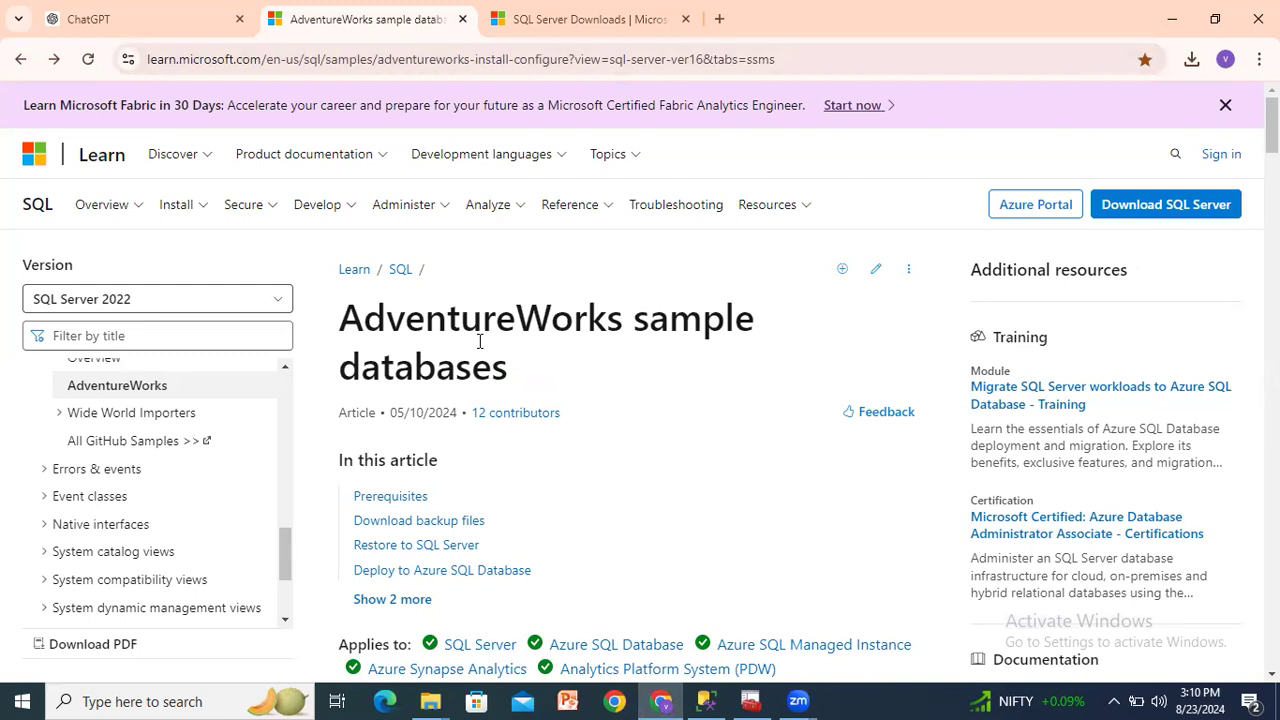
Find the AdventureWorks2019.bak OLTP link in the article's Download backup files section
scroll(480, 341, "down", 2)
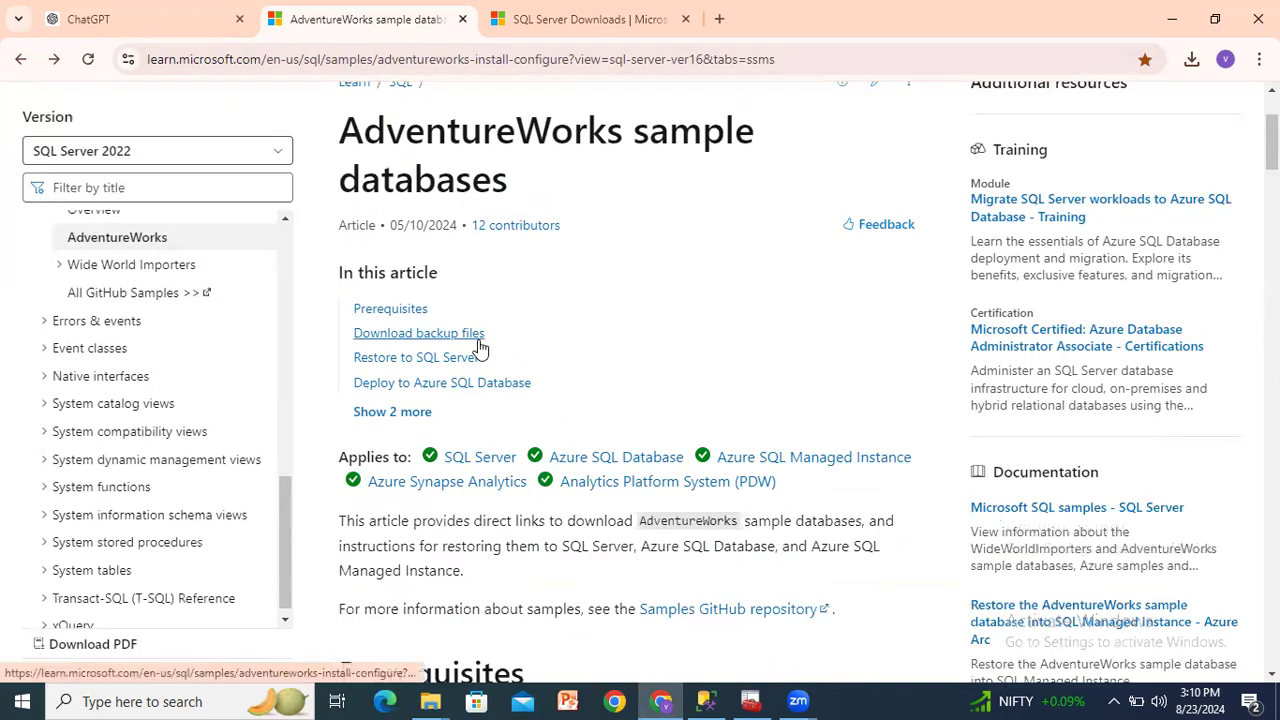
scroll(478, 346, "down", 6)
scroll(480, 346, "down", 2)
scroll(480, 346, "up", 1)
left_click_drag(359, 152, 619, 154)
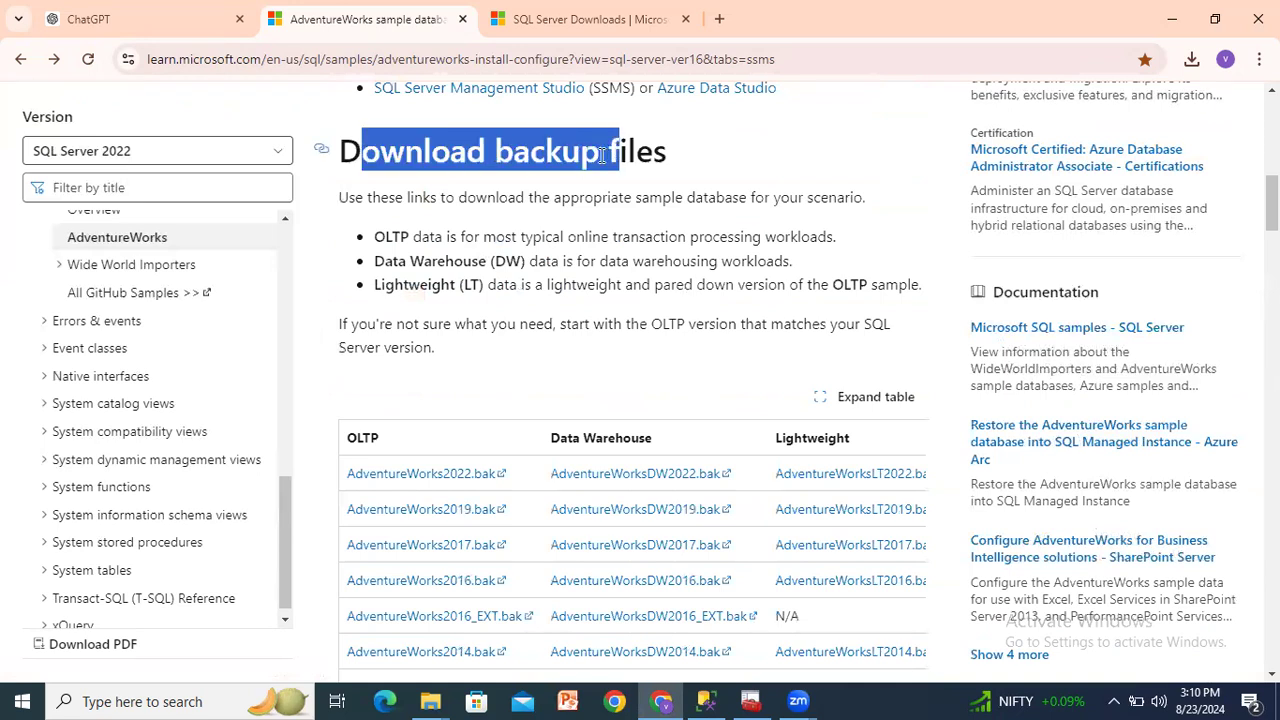
left_click(463, 281)
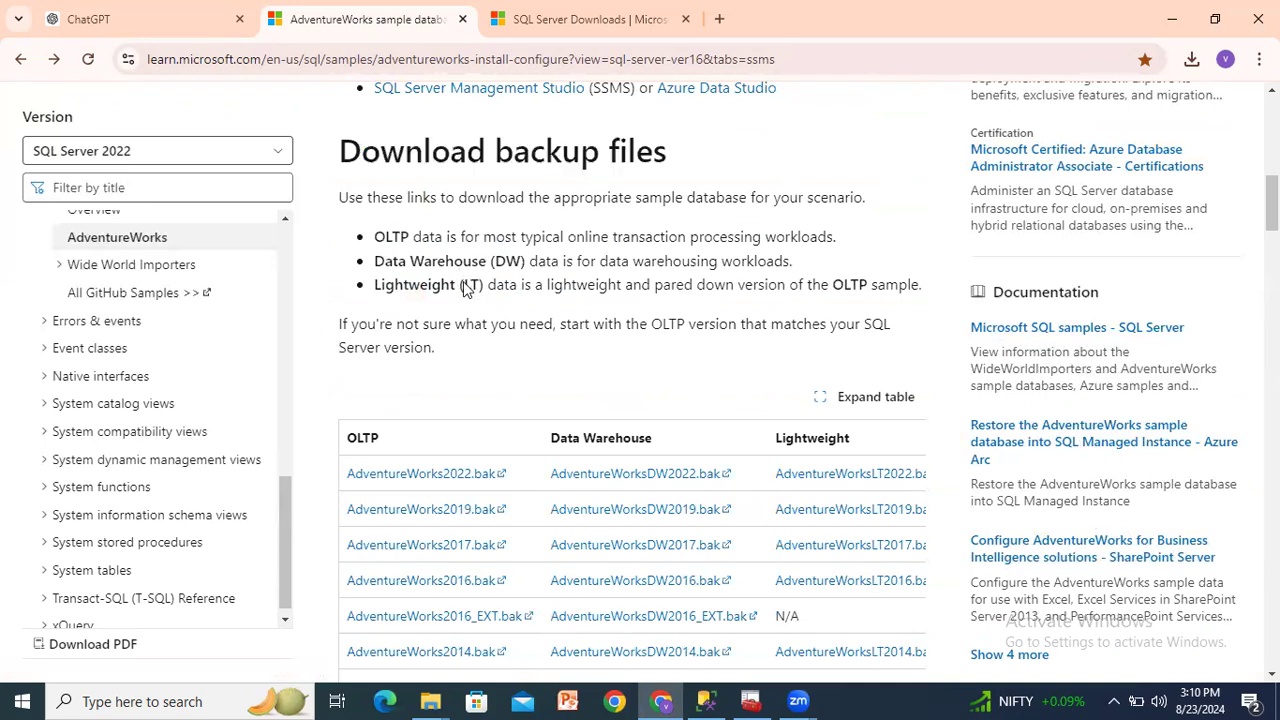
scroll(463, 281, "down", 3)
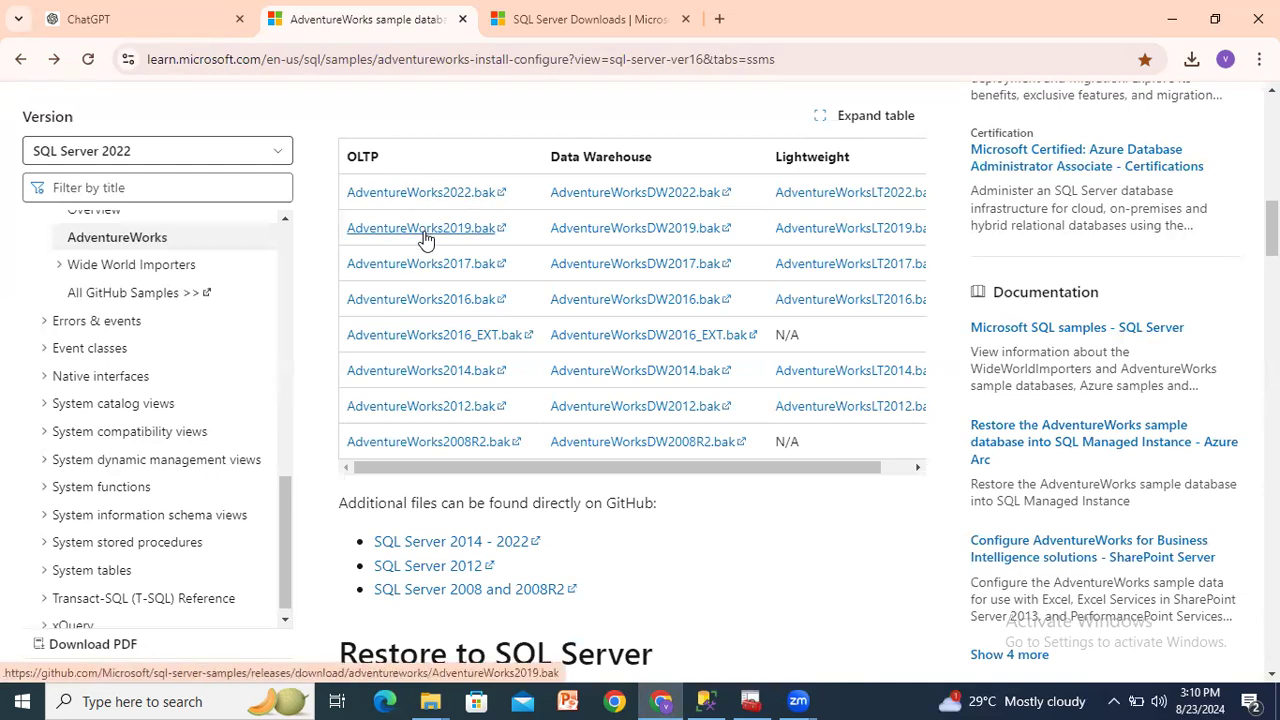
Read the SSMS instructions in the article's Restore to SQL Server section
scroll(655, 588, "down", 4)
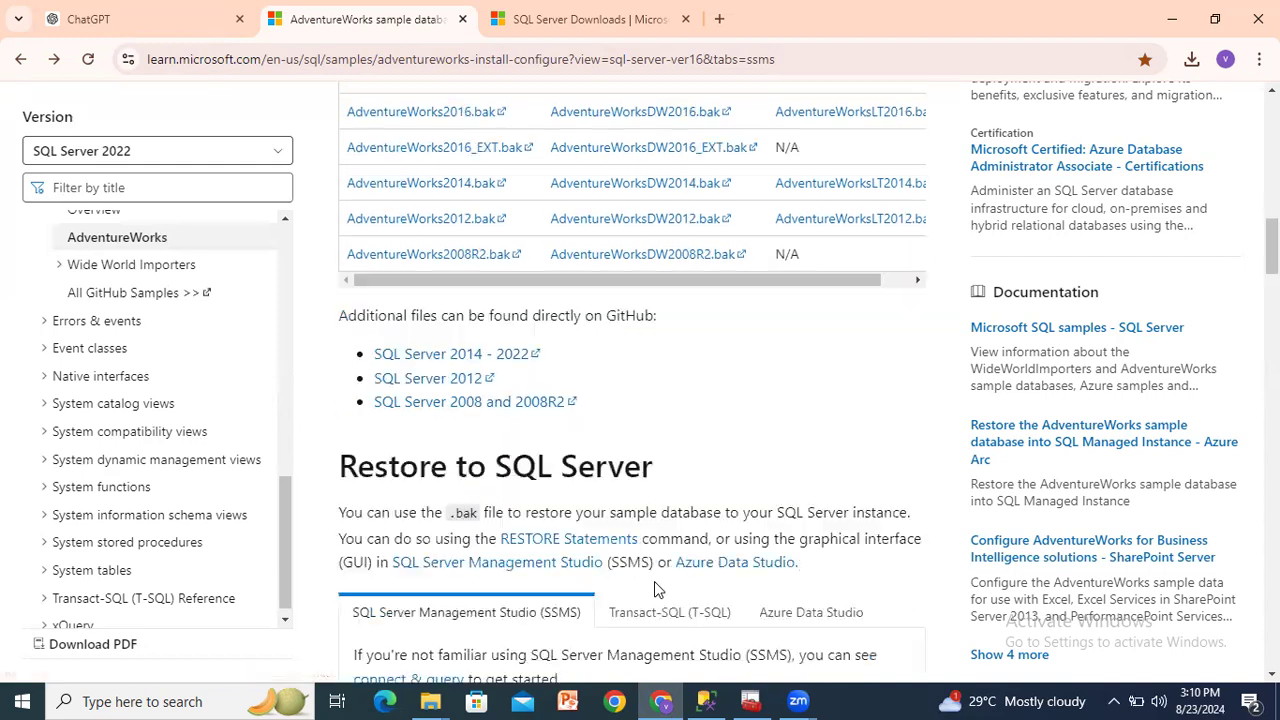
scroll(655, 590, "down", 2)
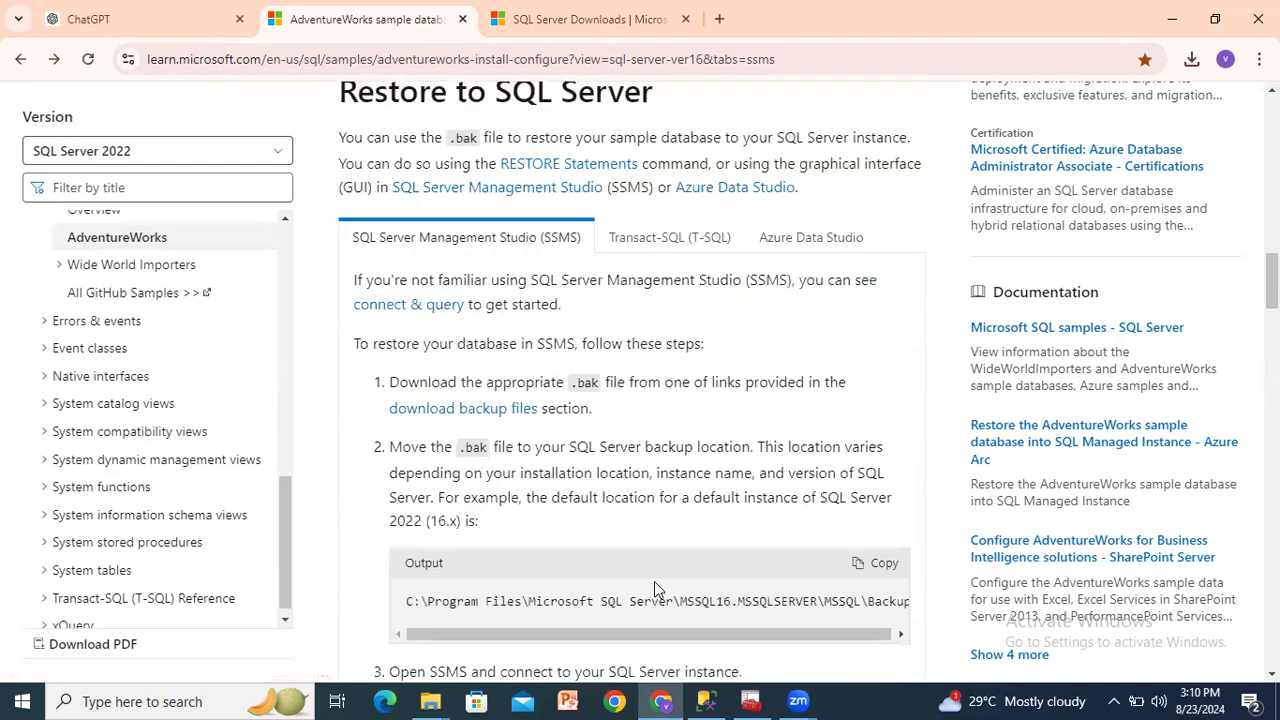
scroll(654, 581, "up", 1)
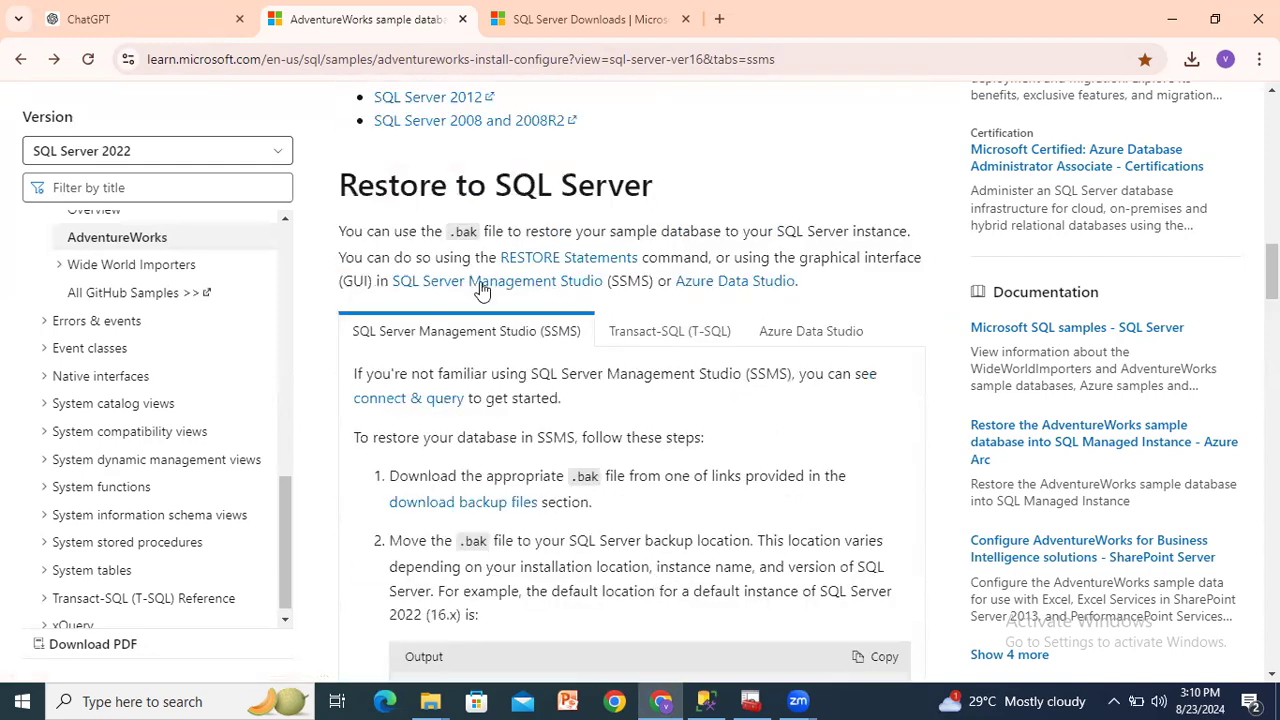
left_click_drag(371, 231, 473, 230)
left_click(594, 238)
scroll(605, 435, "down", 3)
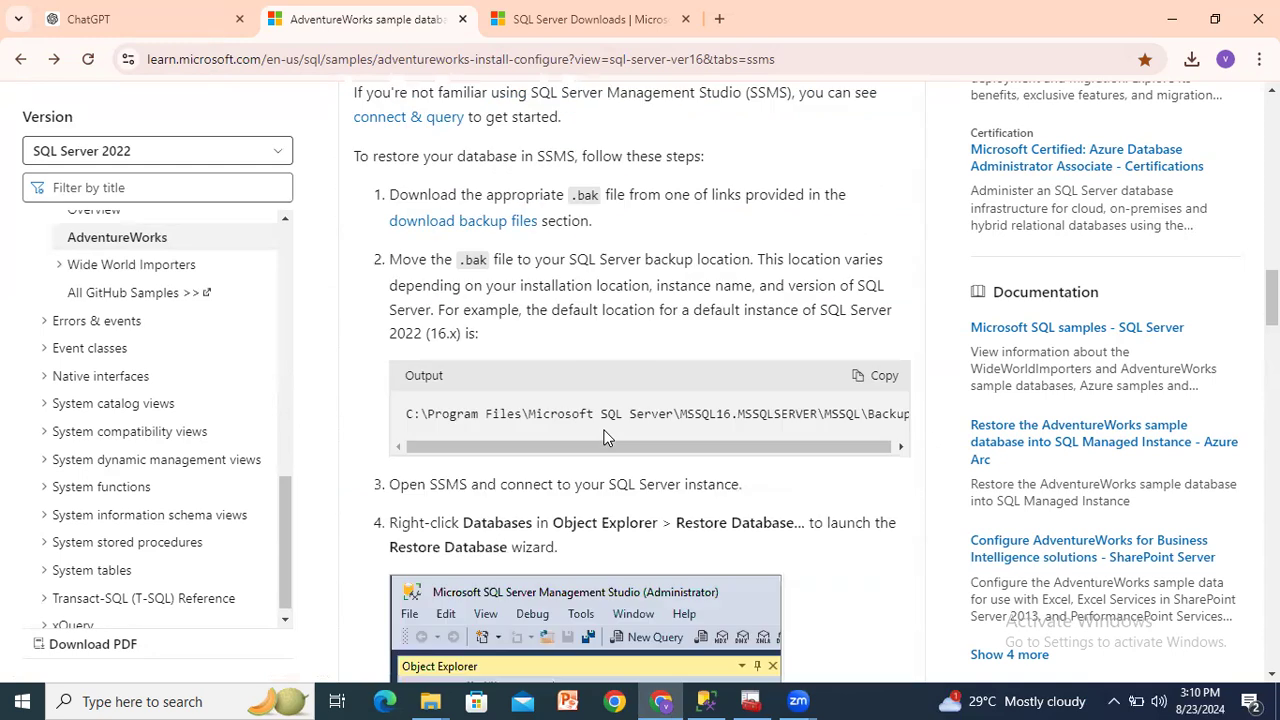
scroll(605, 437, "up", 1)
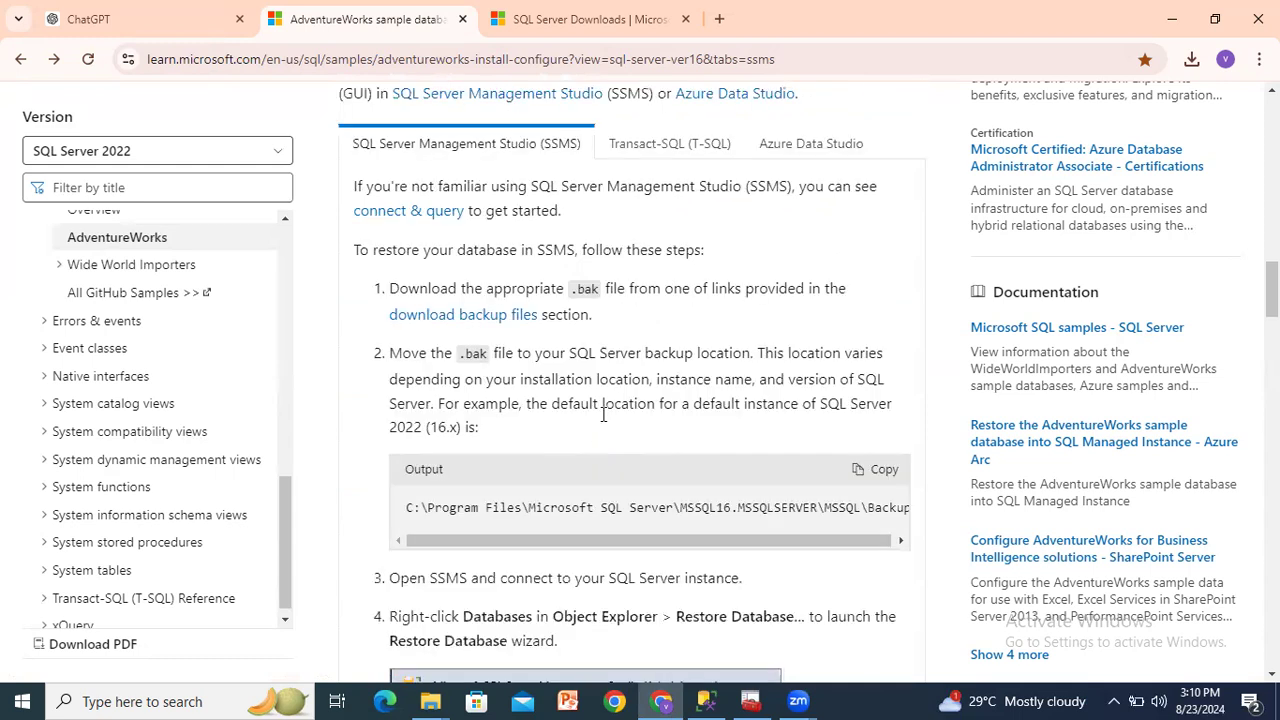
left_click_drag(373, 250, 678, 251)
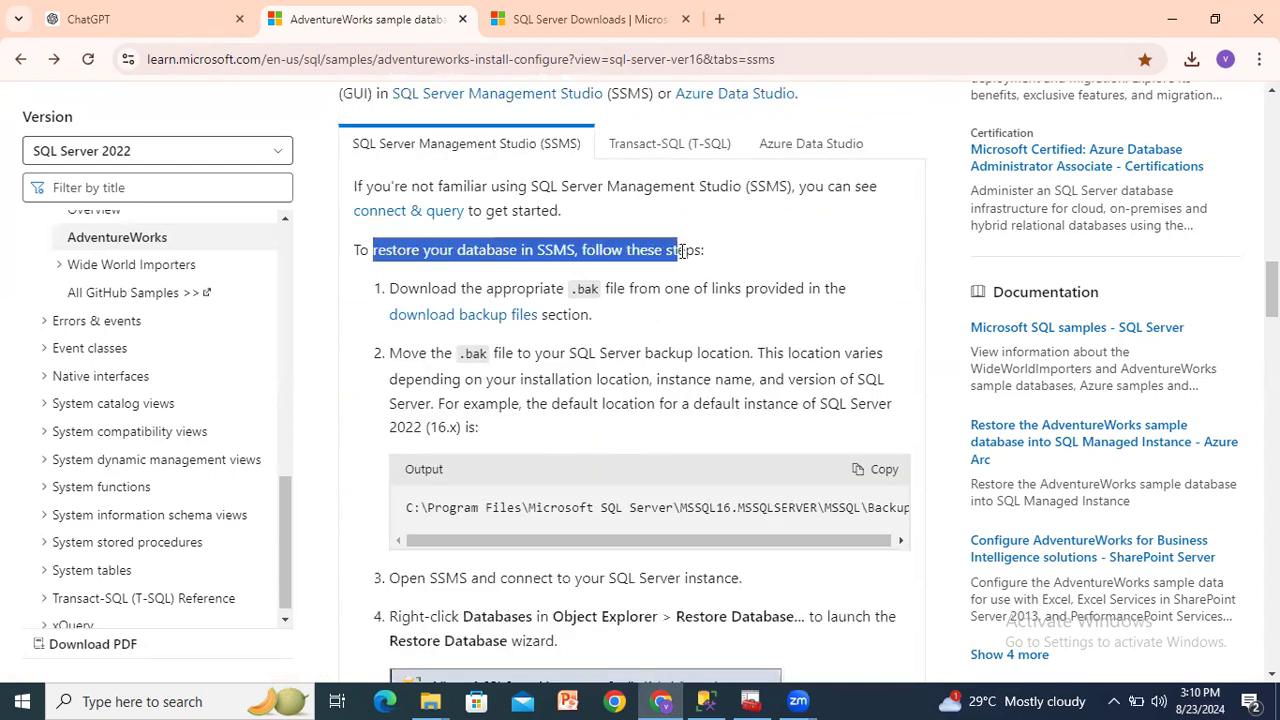
left_click(673, 280)
Skim the rest of the article through the Azure deployment and Creation scripts sections, and return to its title
scroll(673, 285, "down", 15)
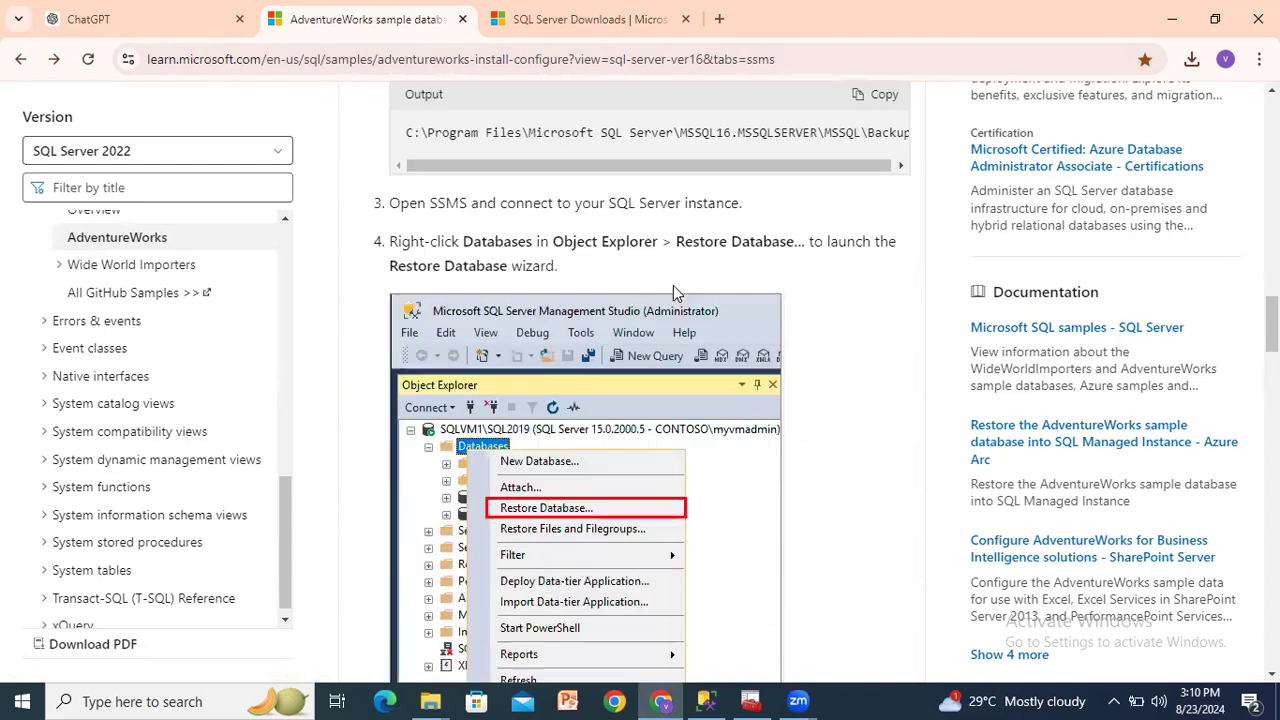
scroll(673, 287, "down", 20)
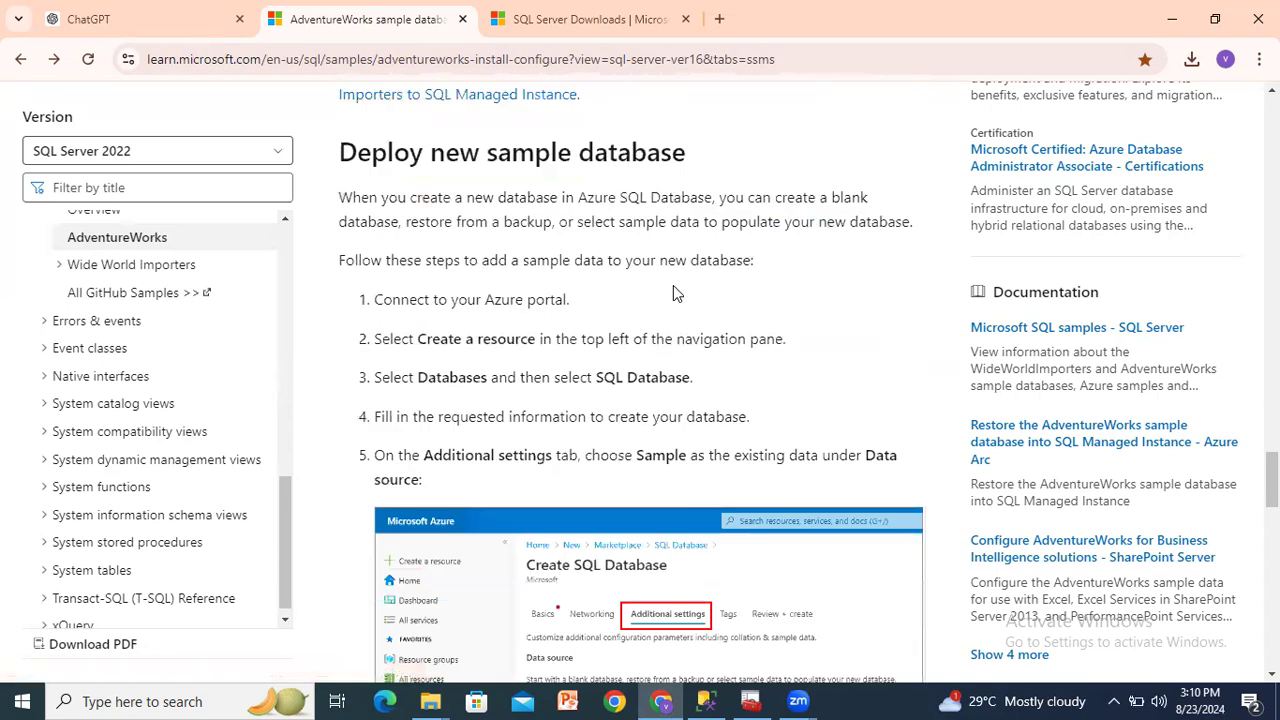
scroll(673, 285, "up", 20)
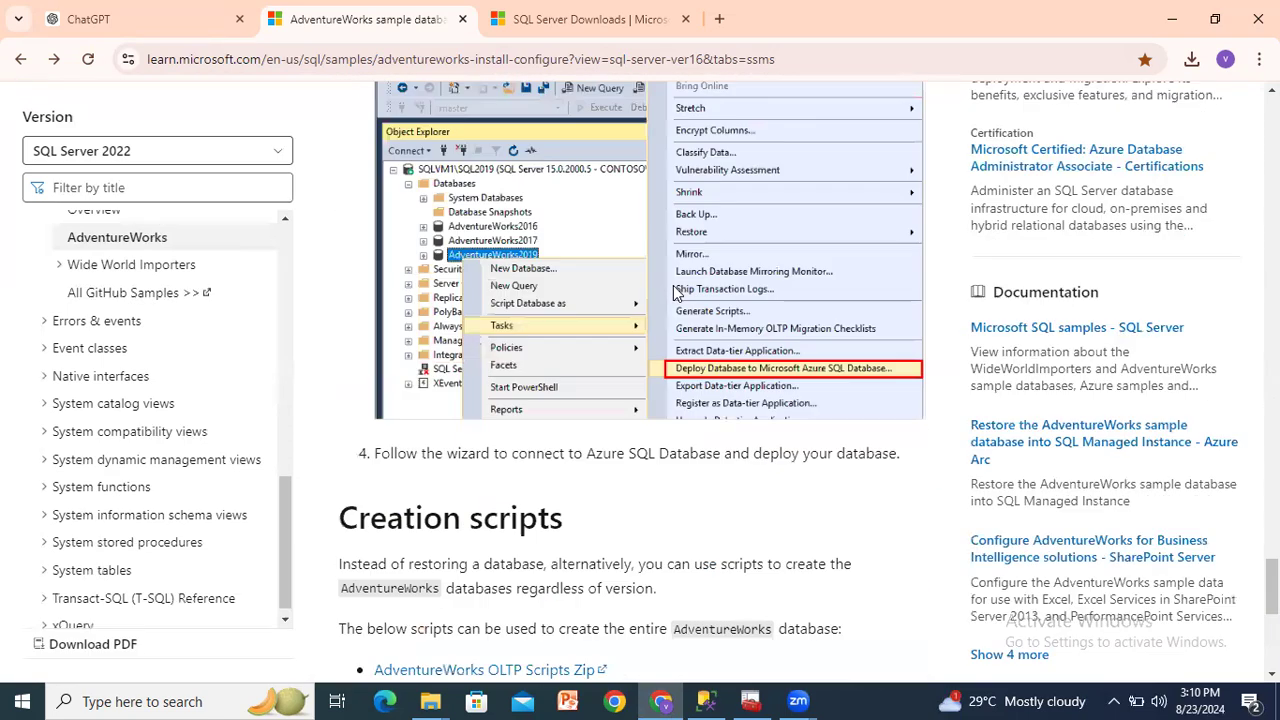
scroll(682, 298, "up", 15)
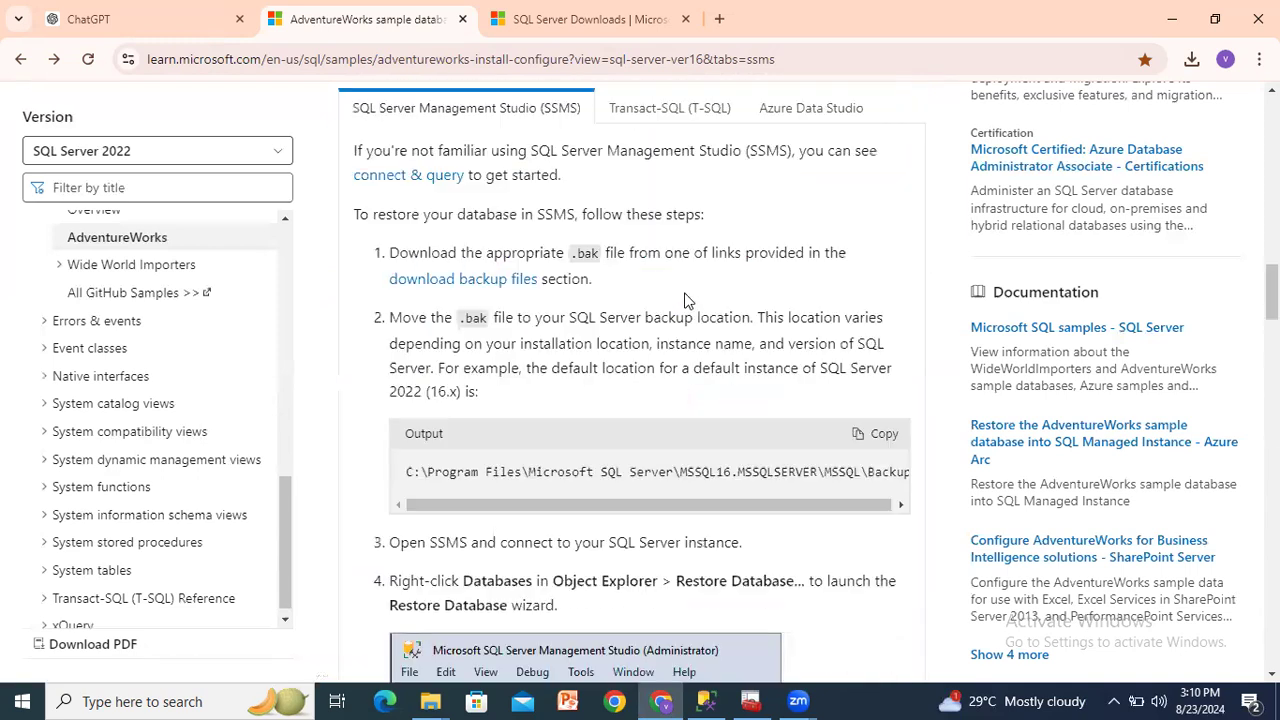
left_click_drag(424, 330, 618, 338)
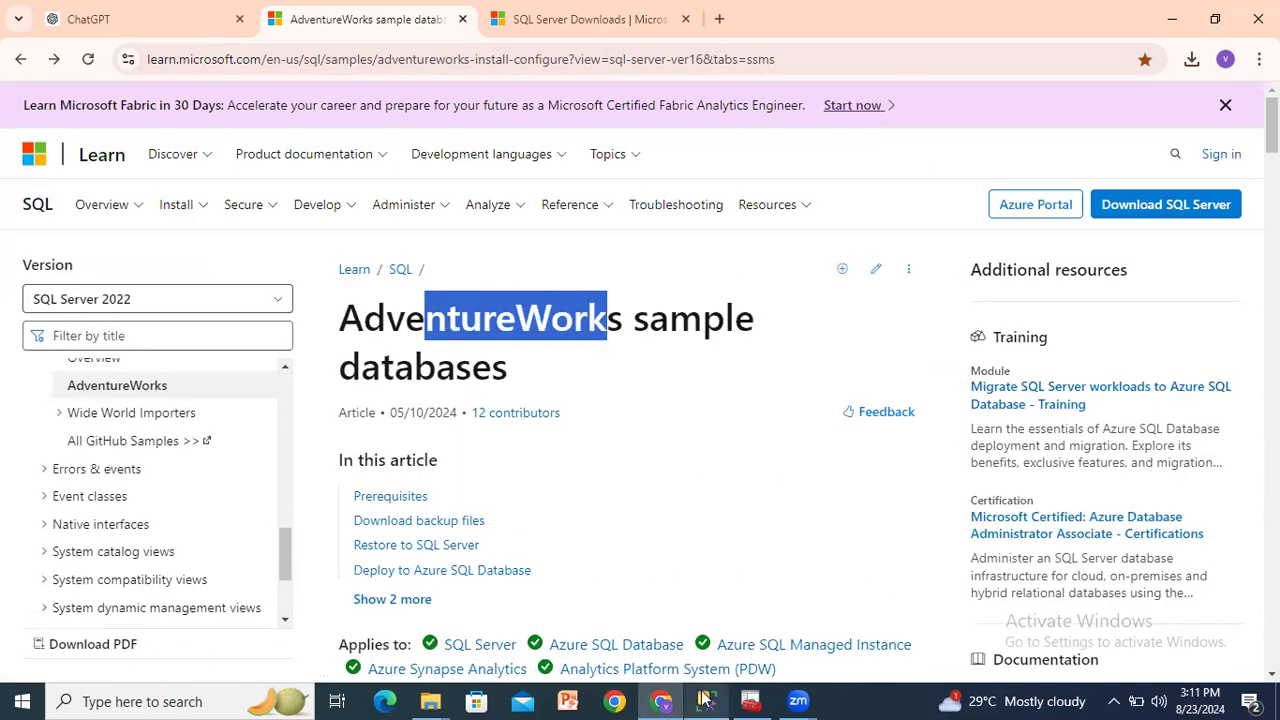
Switch to File Explorer and look through the Downloads folder
mouse_move(715, 697)
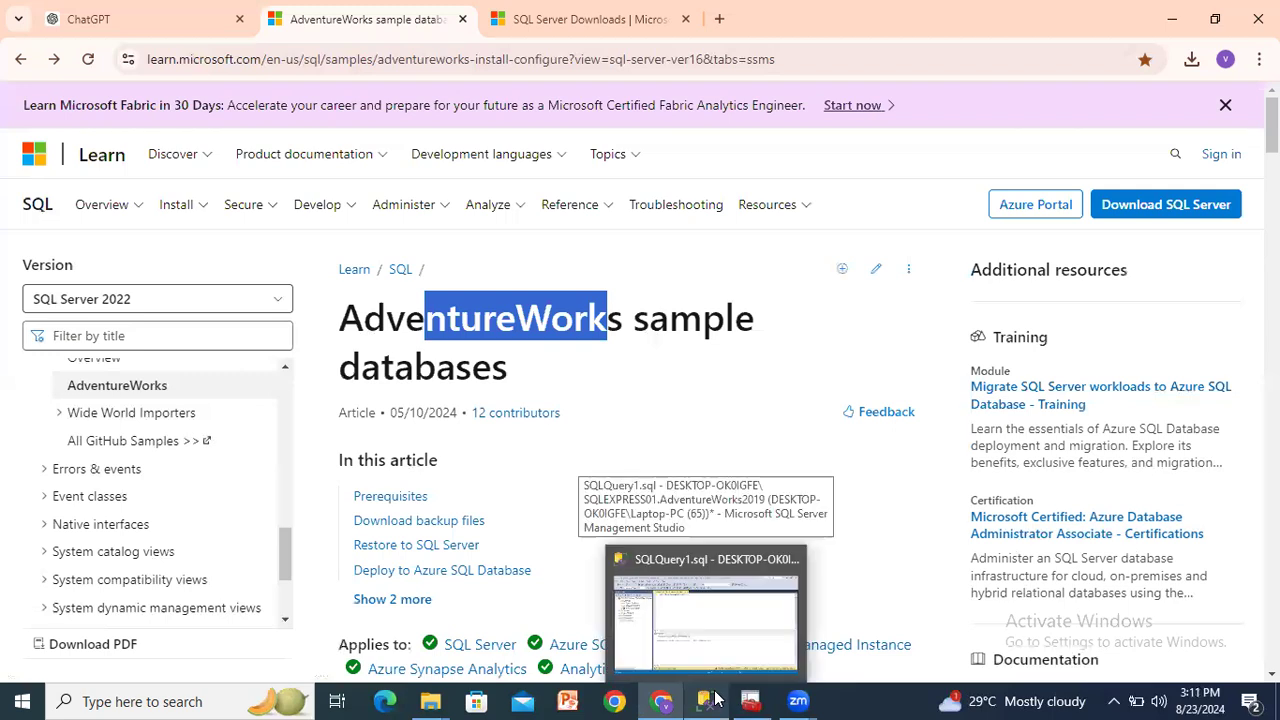
left_click(430, 701)
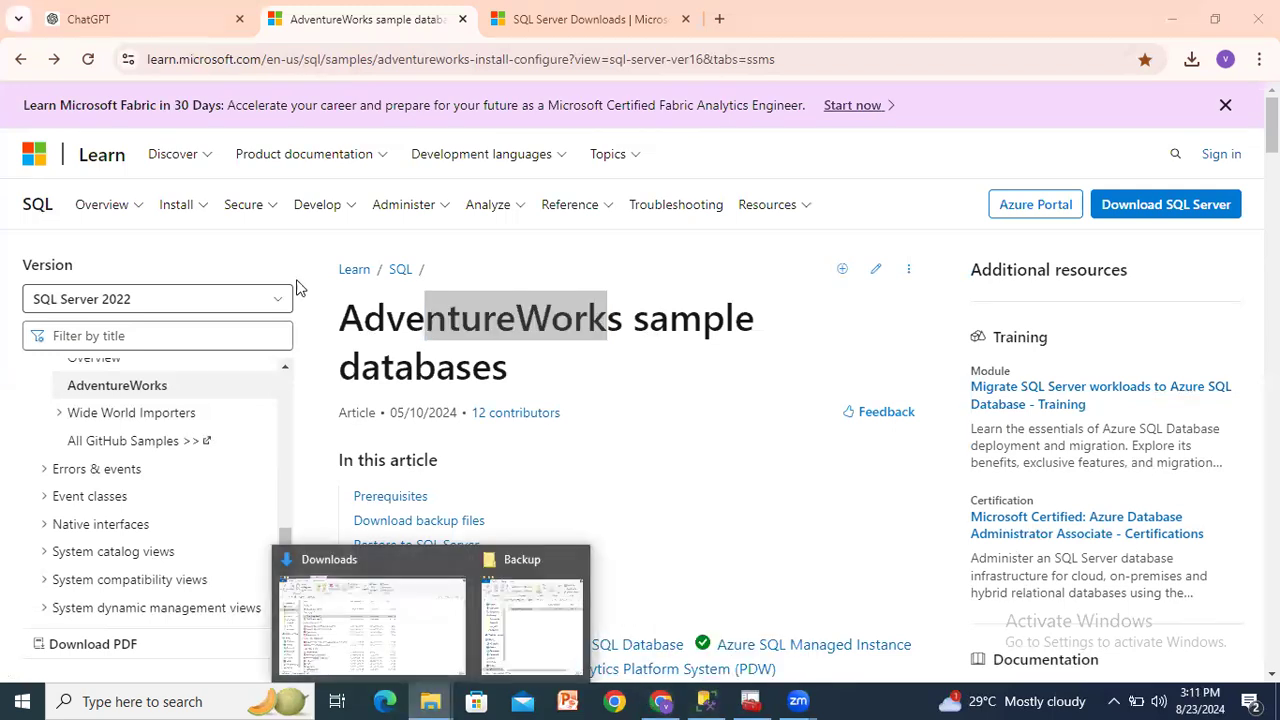
left_click(380, 555)
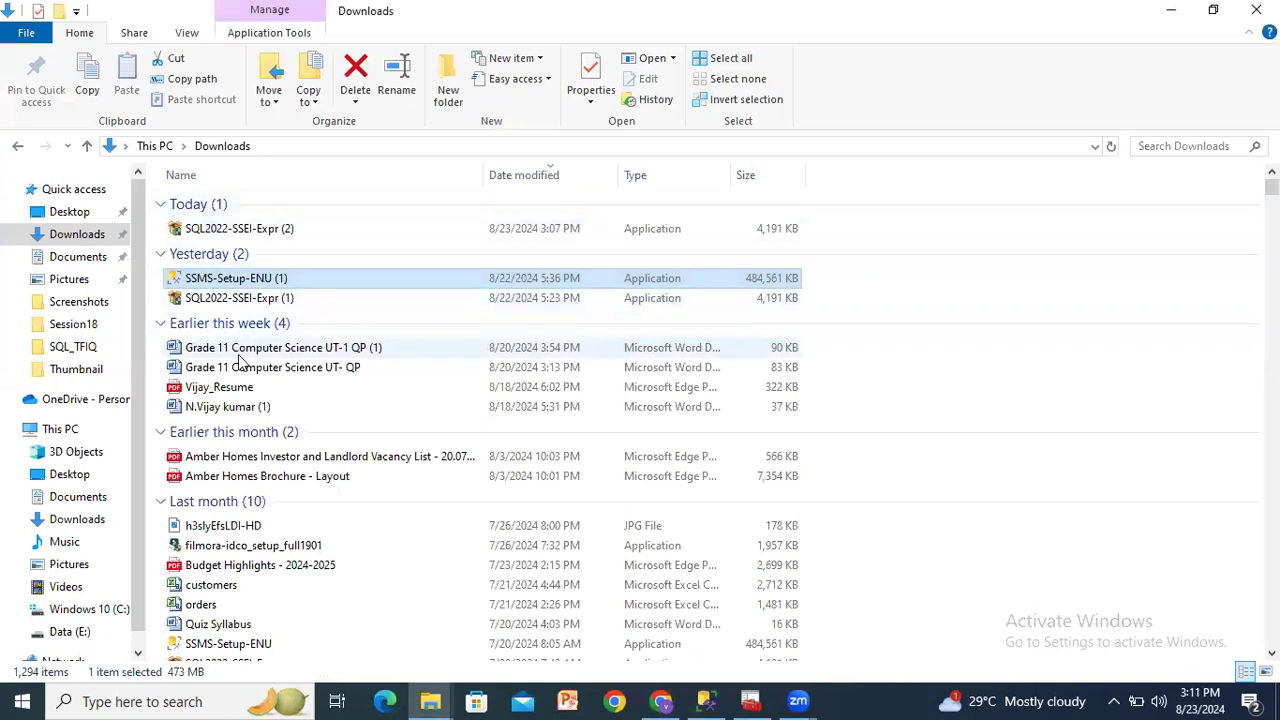
left_click(77, 234)
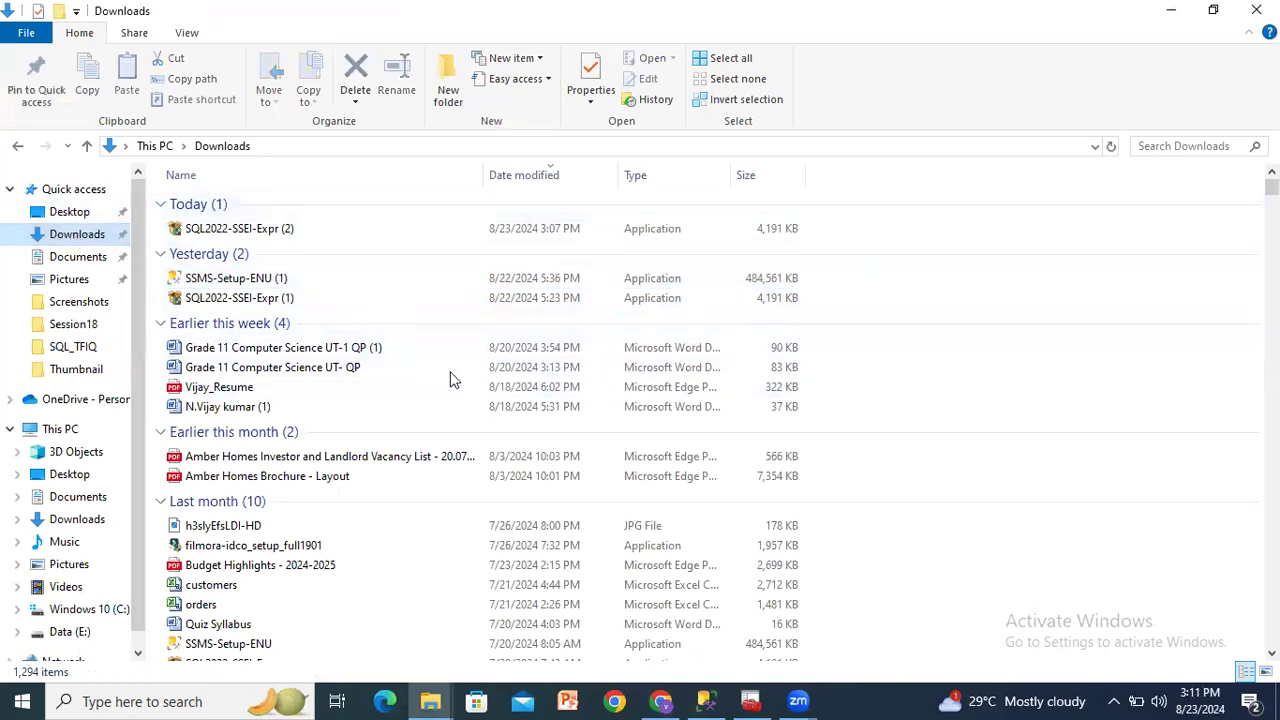
Return to the AdventureWorks article in the browser and show the table of backup file links
left_click(658, 701)
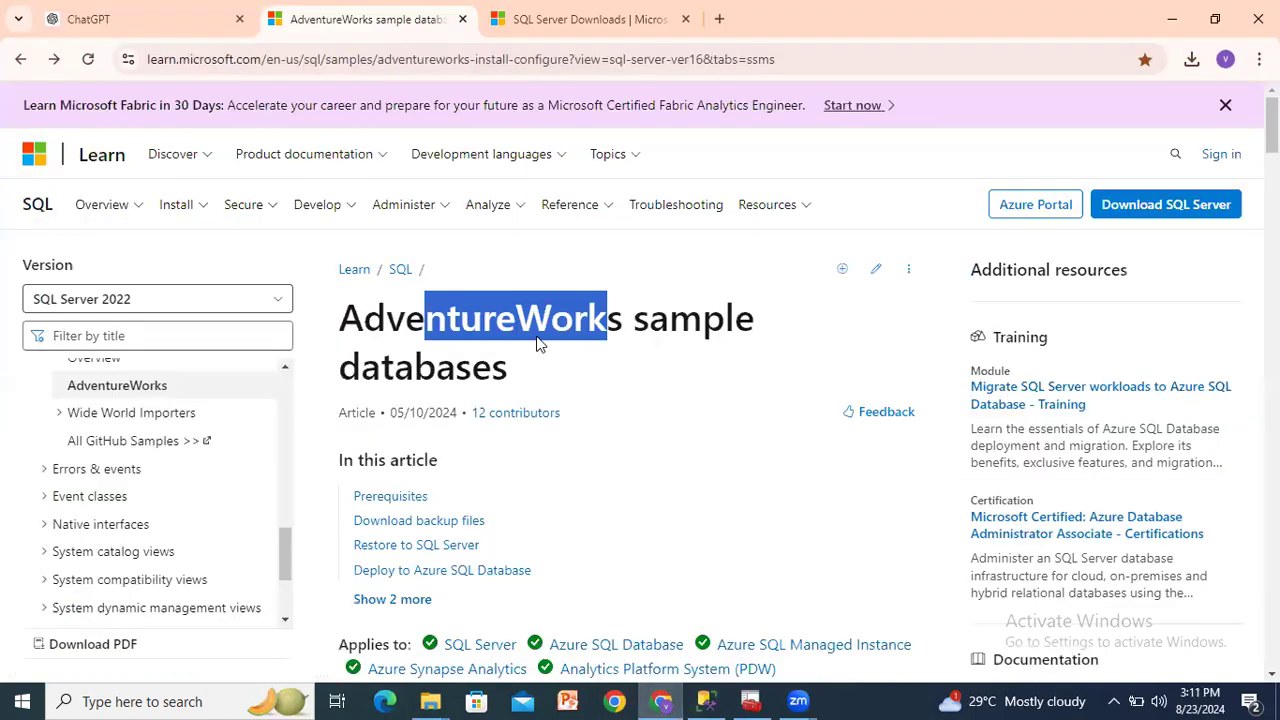
left_click(445, 325)
scroll(466, 377, "down", 8)
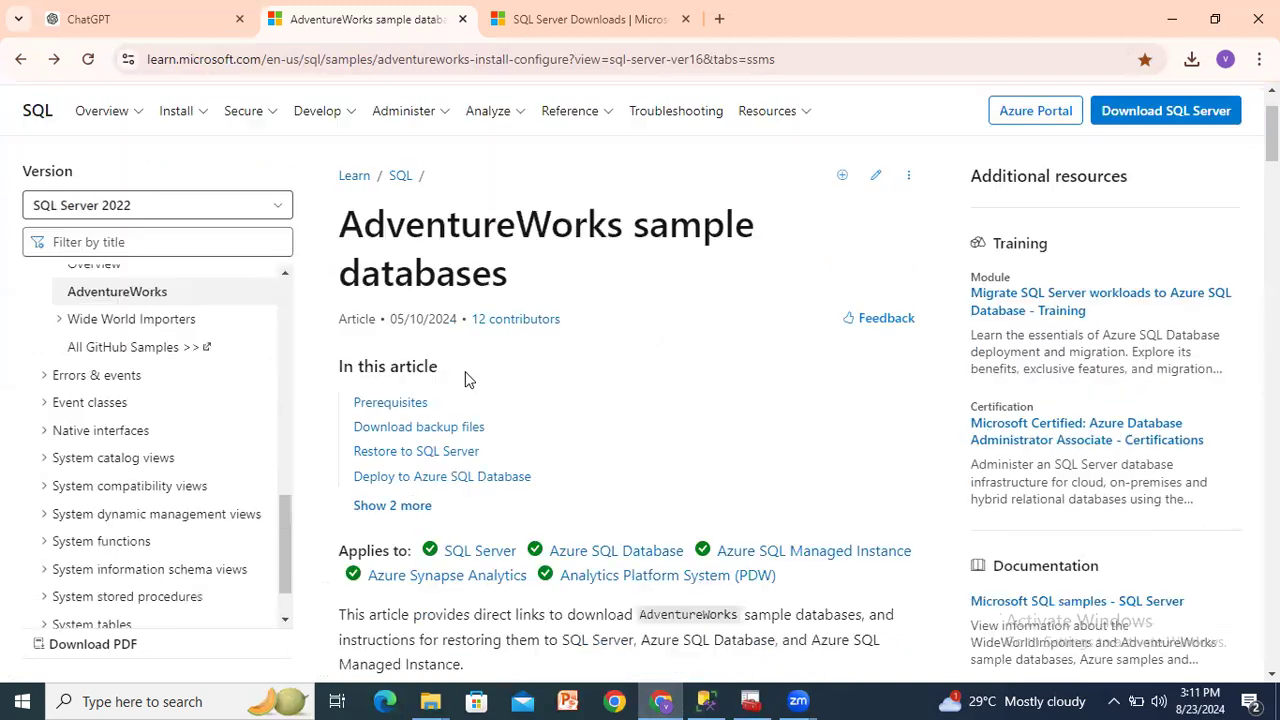
scroll(466, 377, "down", 3)
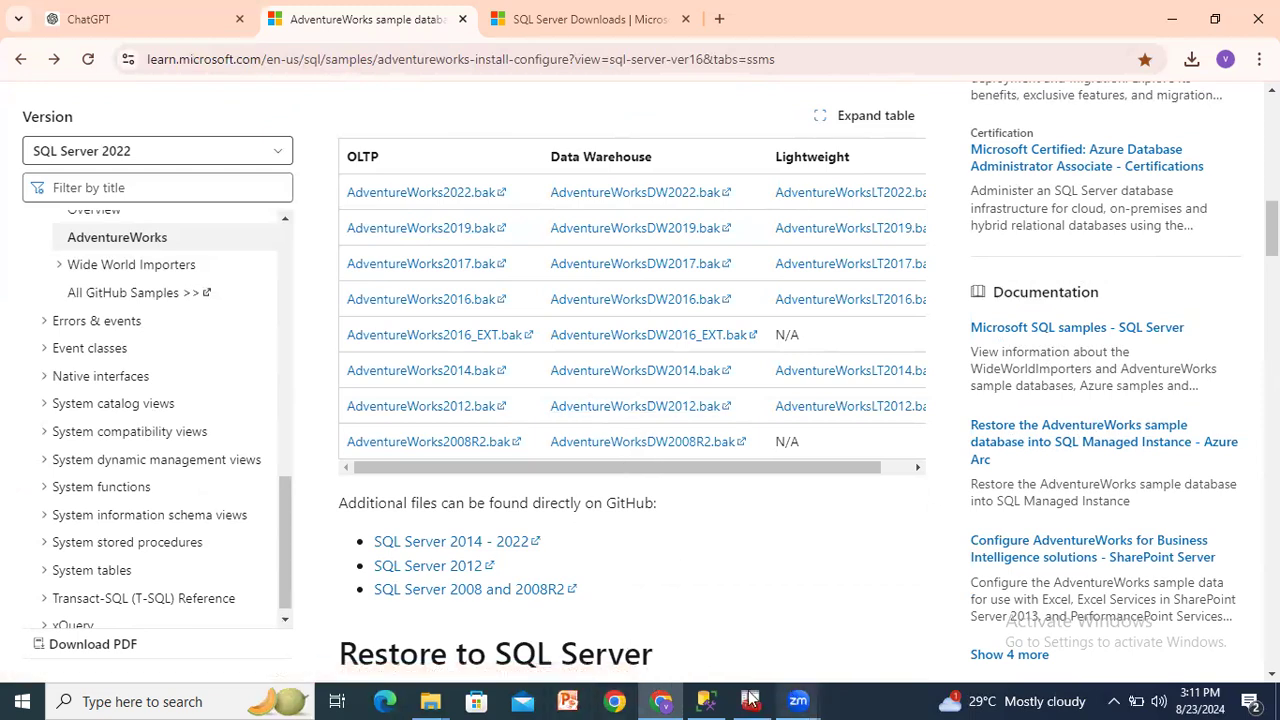
Search Windows for ssms and switch to the open SQL Server Management Studio window
left_click(705, 698)
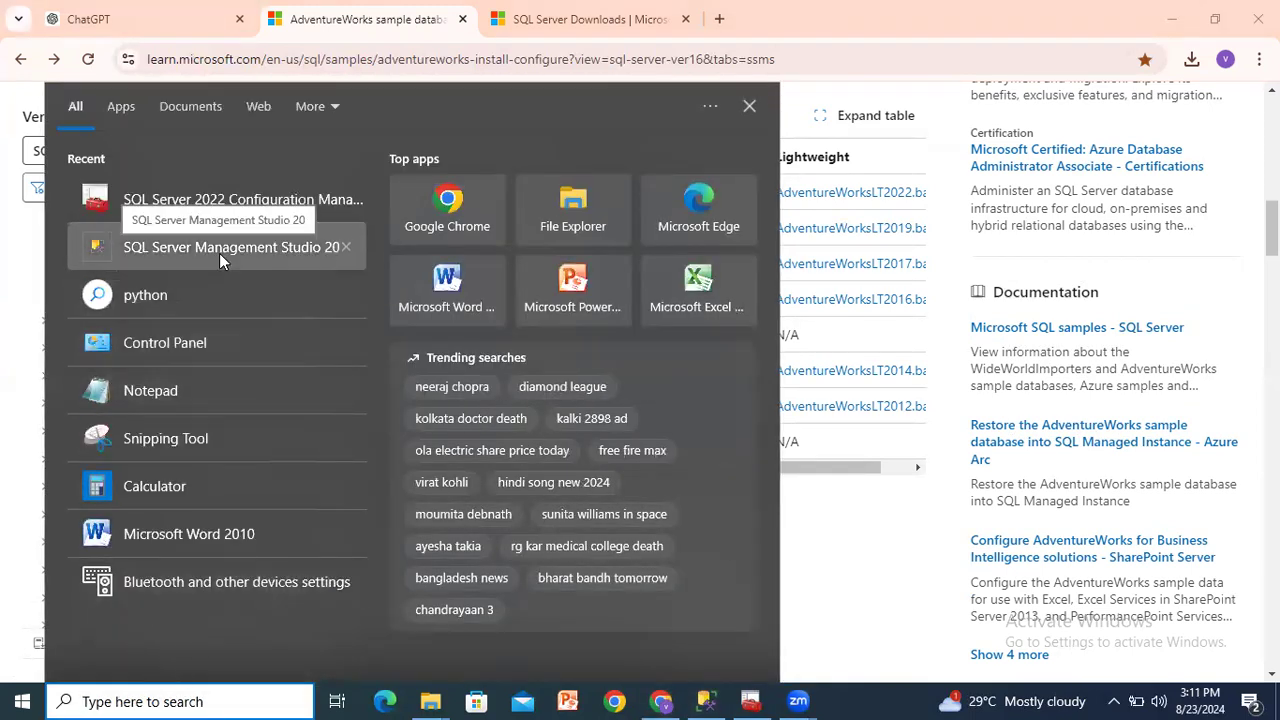
type("ssms")
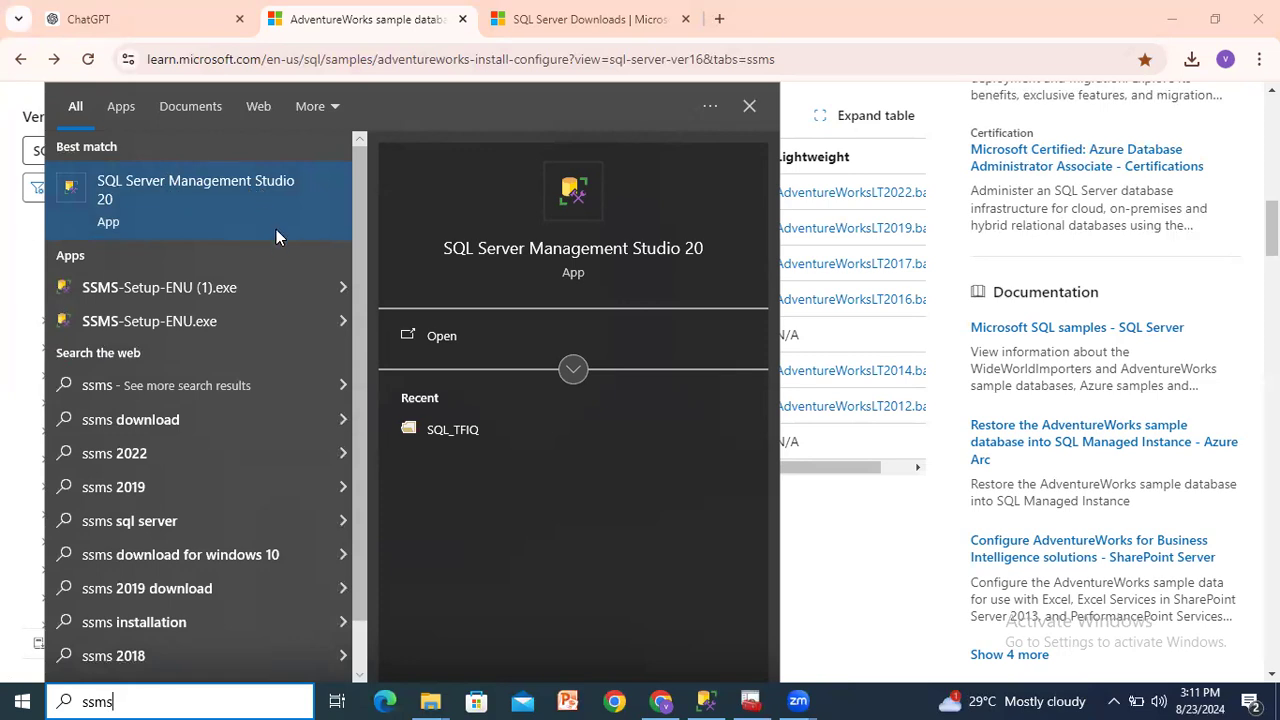
left_click(705, 701)
left_click(410, 180)
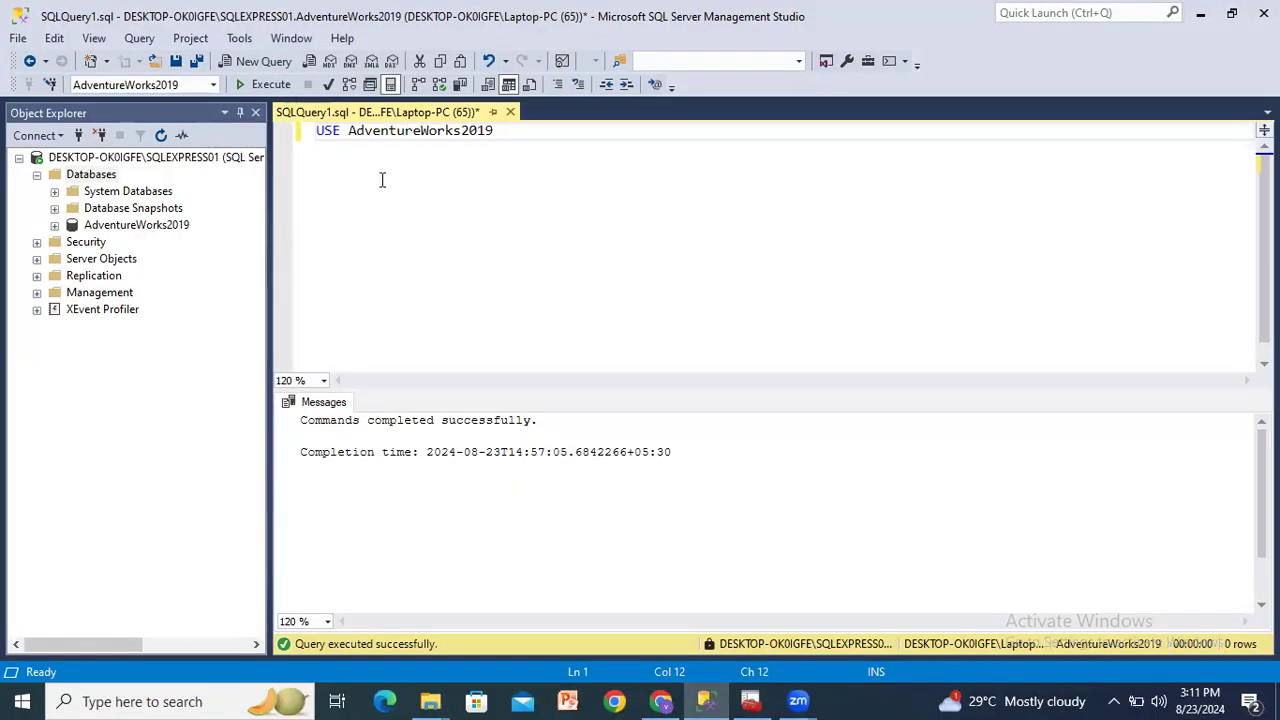
Change the query's connection, connecting to DESKTOP-OK0IGFE\SQLEXPRESS01 with Windows Authentication
right_click(446, 183)
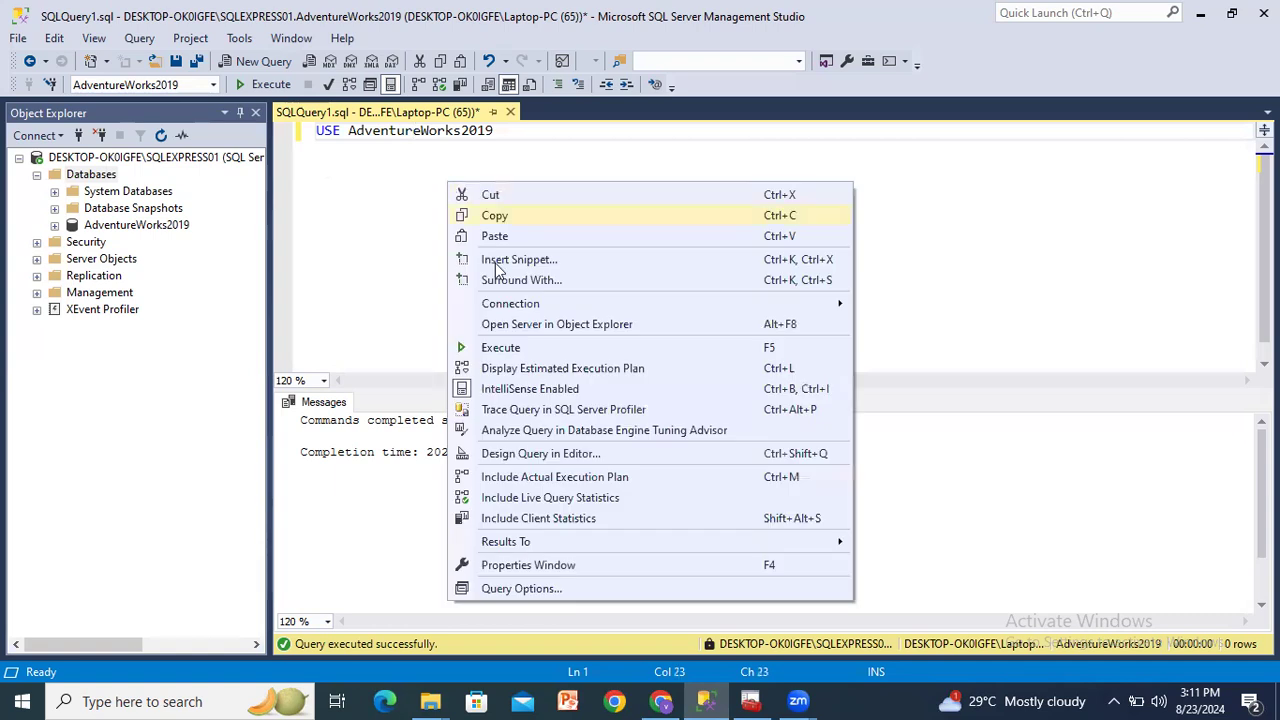
mouse_move(518, 316)
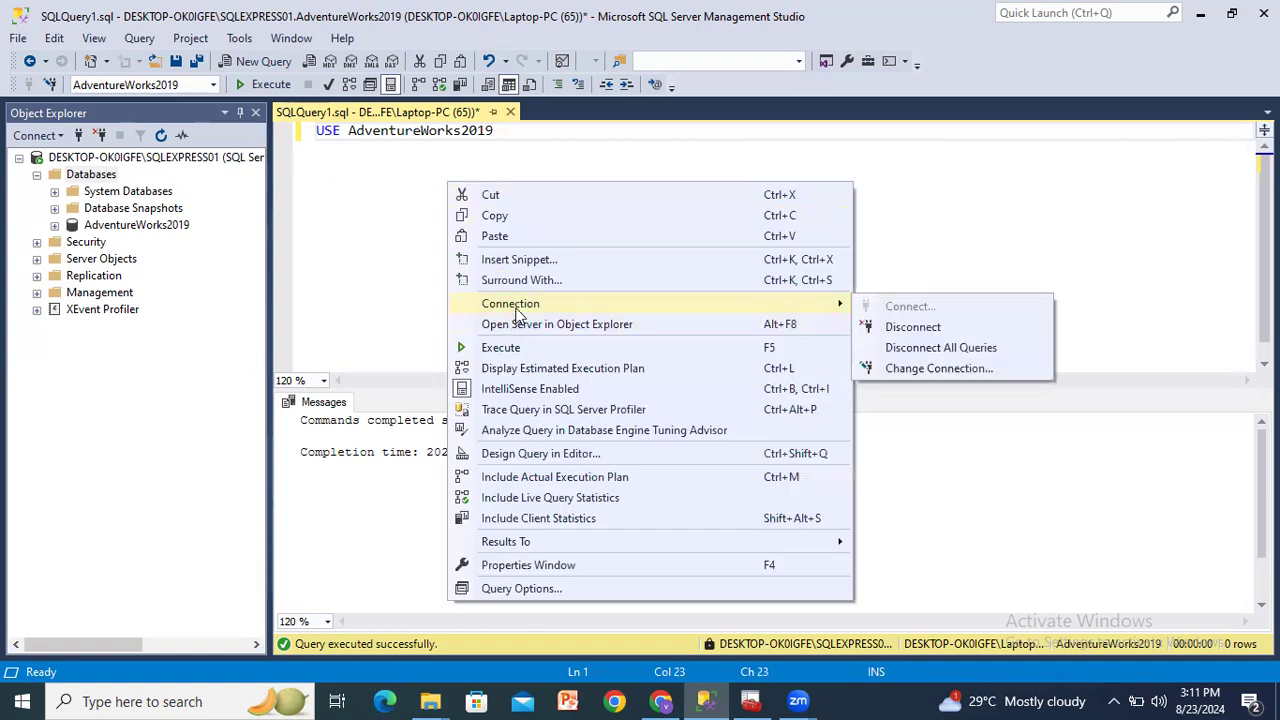
left_click(952, 369)
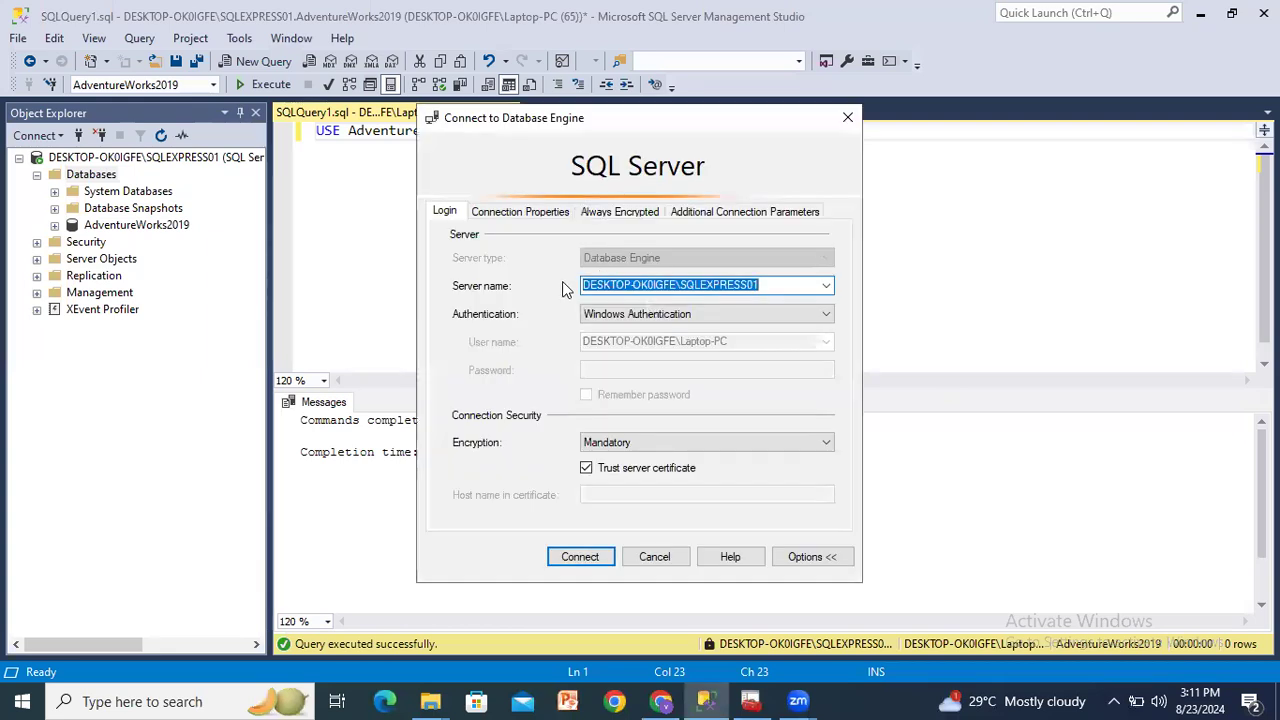
left_click(834, 285)
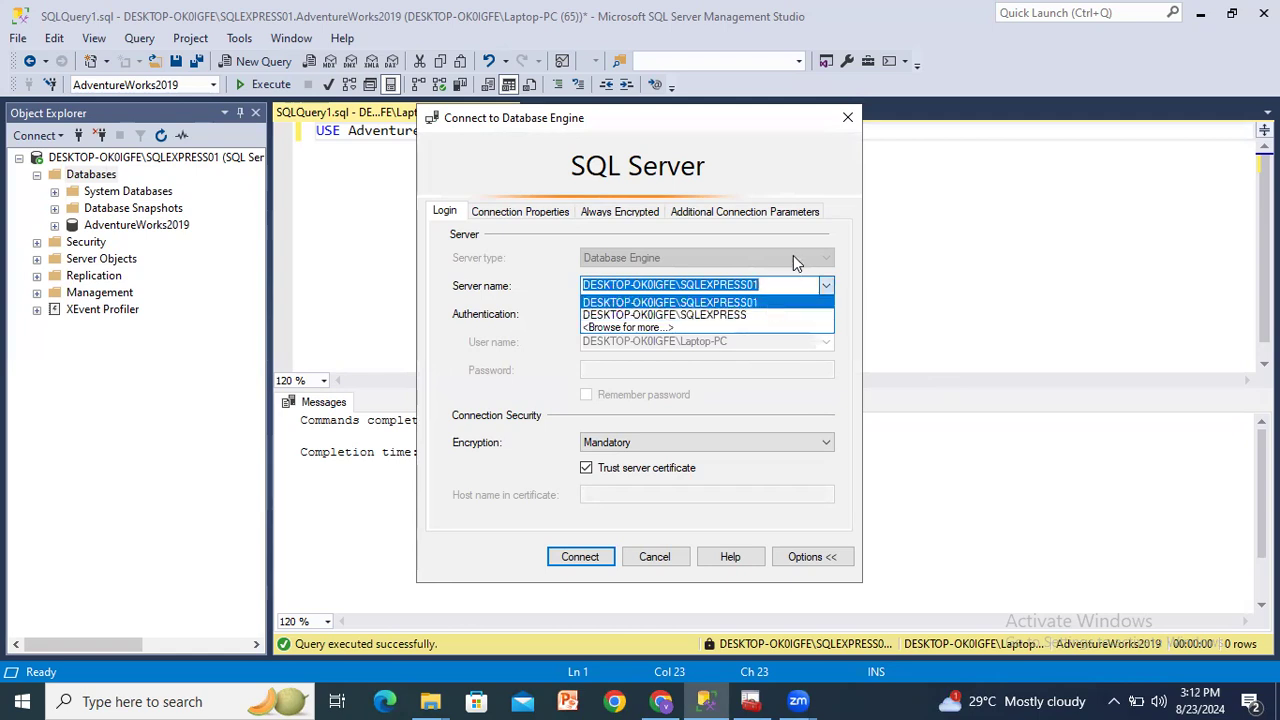
left_click(838, 241)
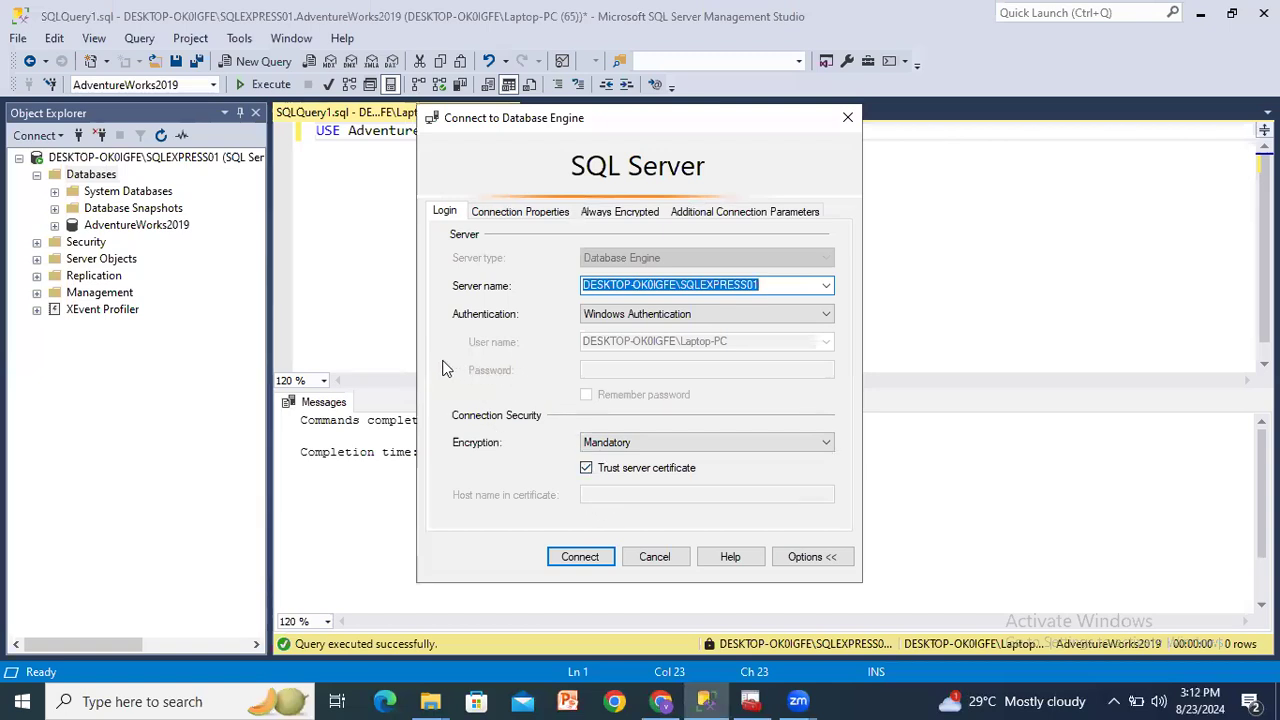
left_click(583, 560)
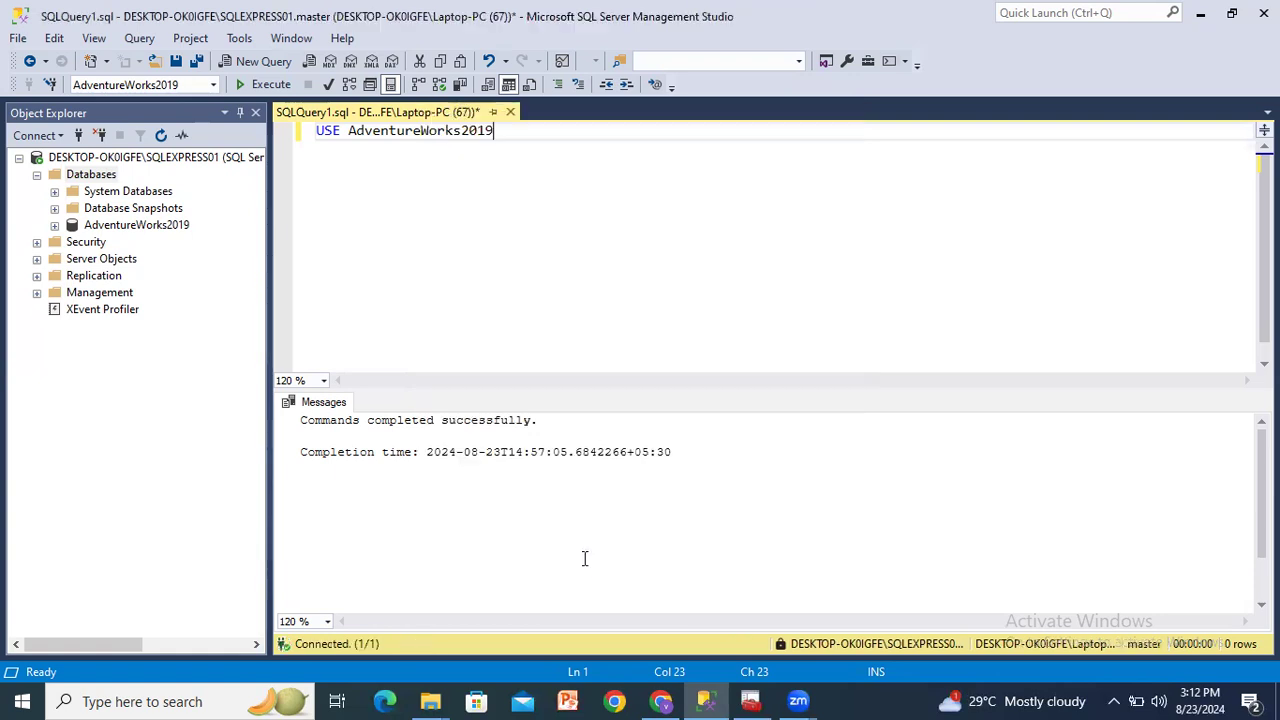
left_click(431, 227)
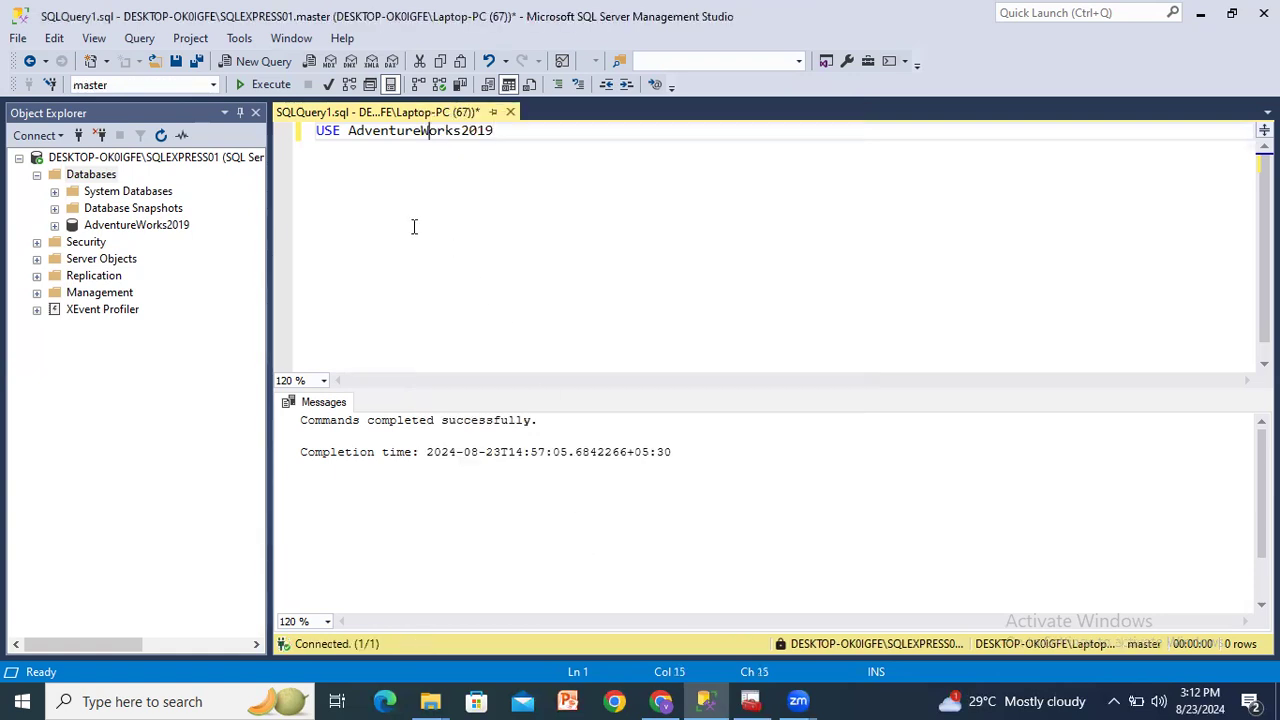
Start a Restore Database operation from the server's Databases folder and set its source to Device
left_click(92, 176)
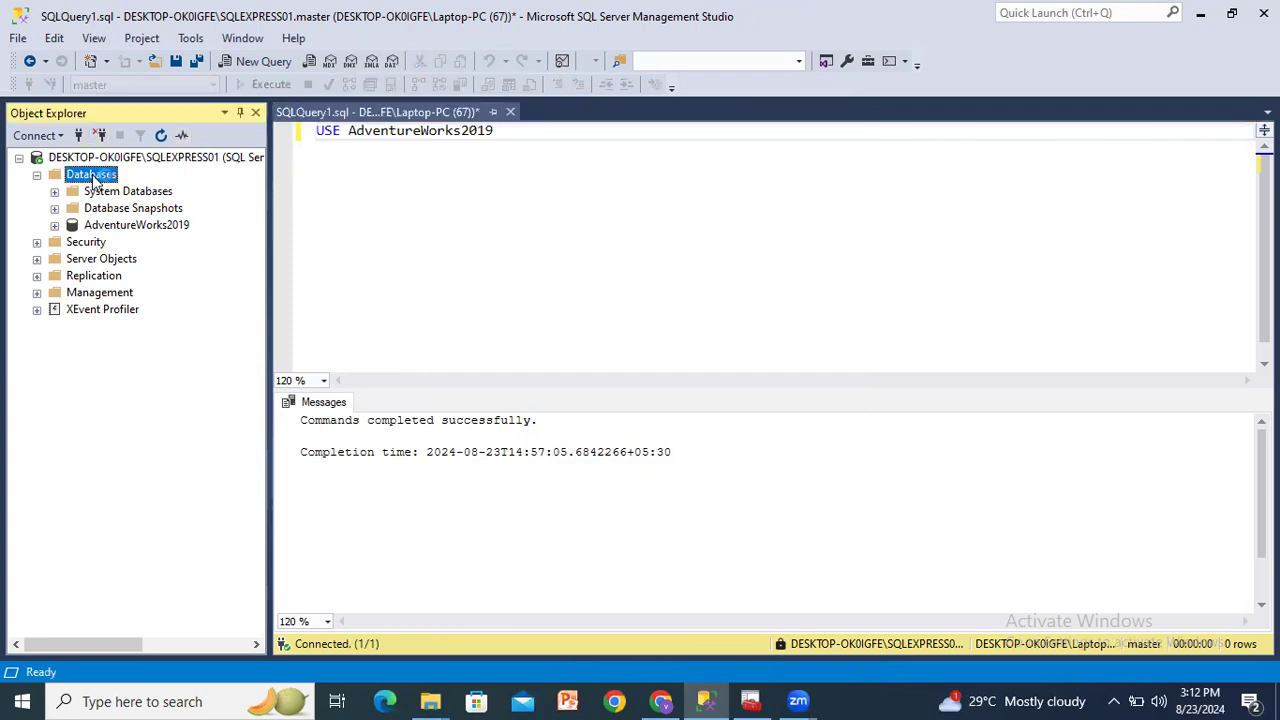
right_click(95, 178)
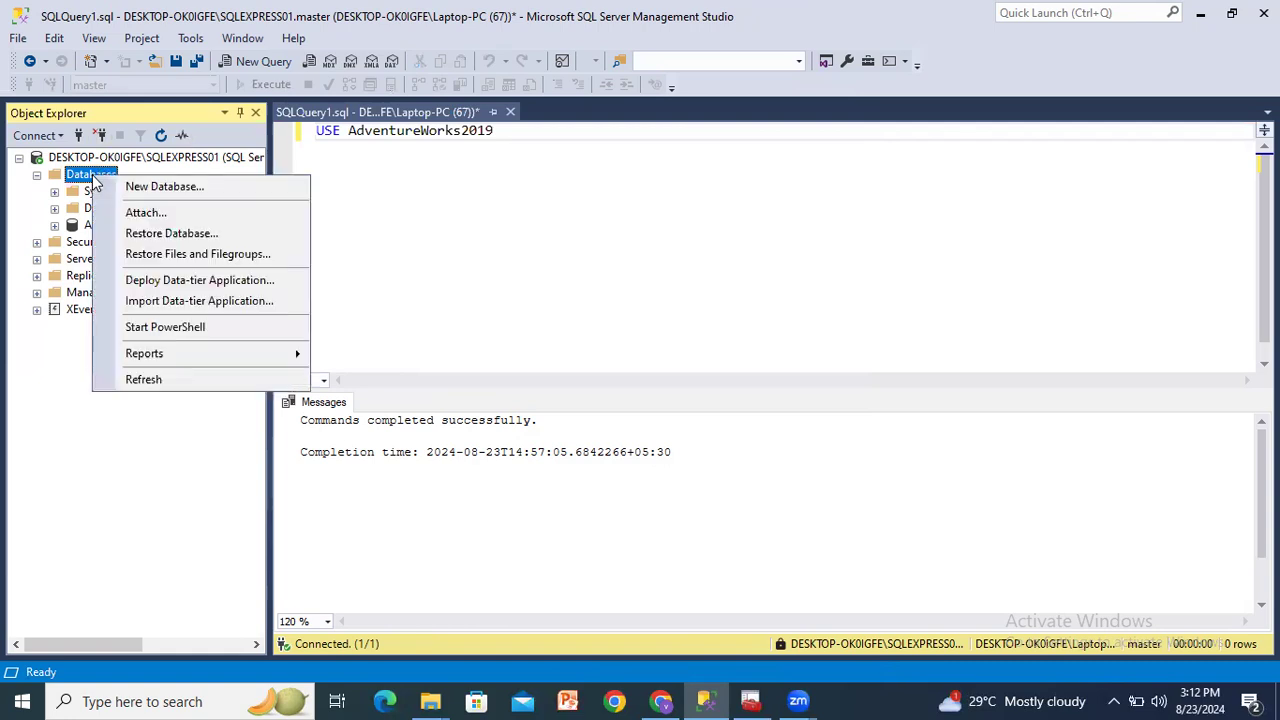
left_click(170, 233)
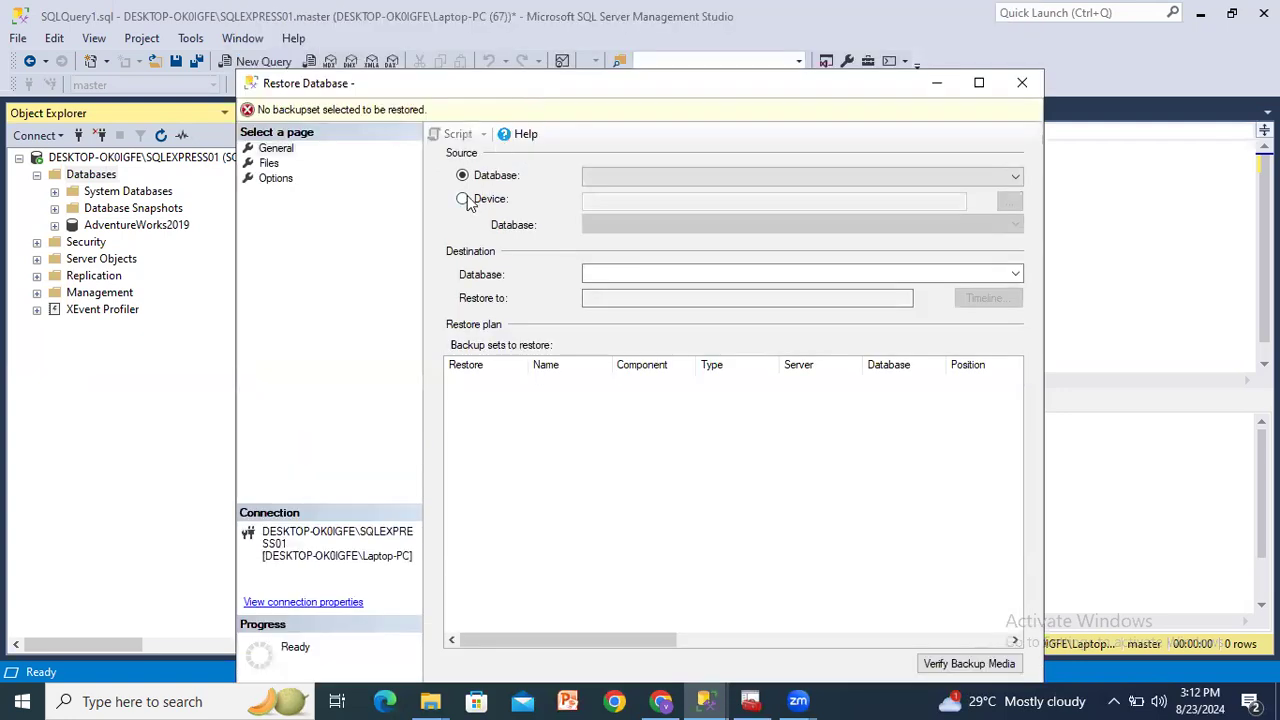
left_click(463, 200)
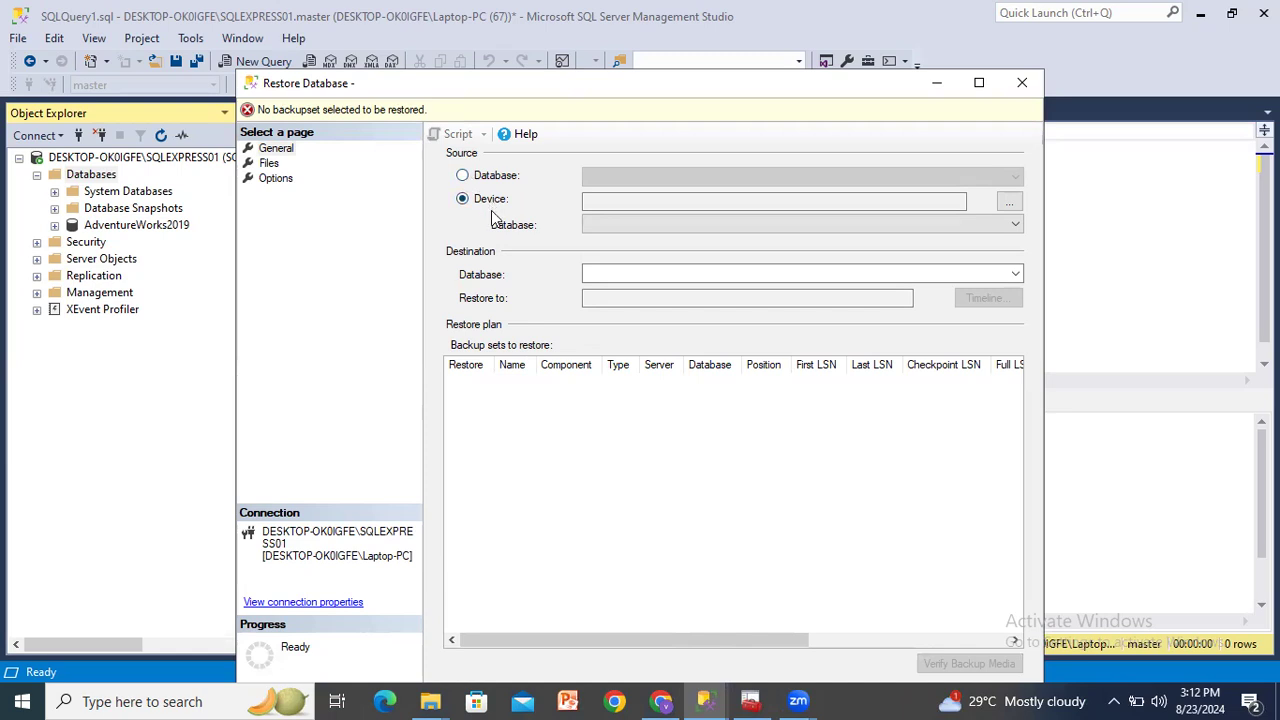
Open the backup device selection for the restore source and keep File as the backup media type
left_click(1011, 205)
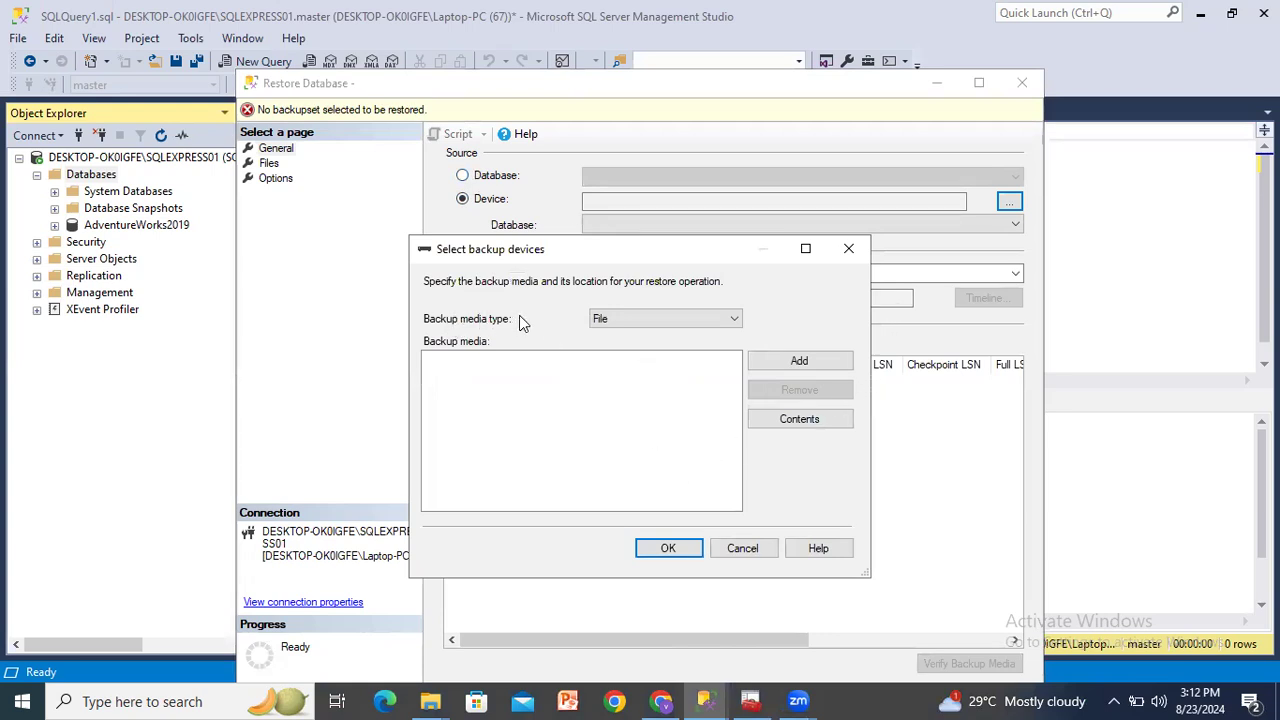
left_click(660, 317)
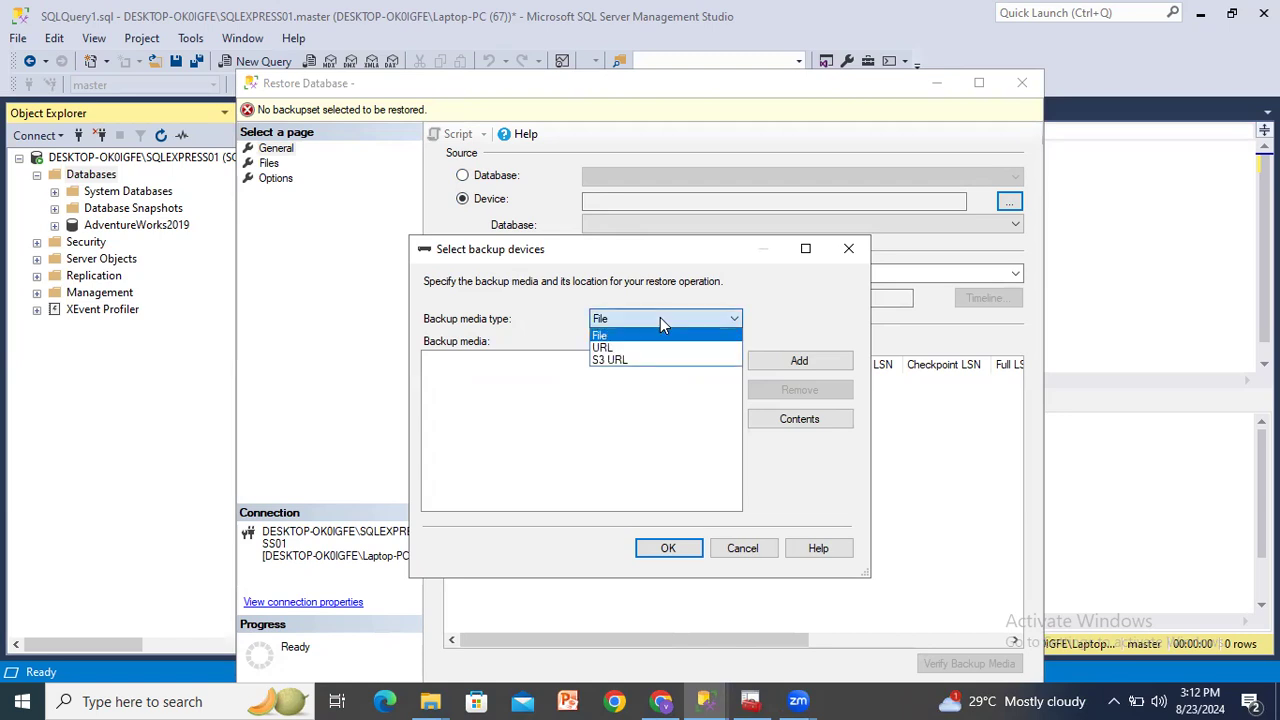
left_click(624, 318)
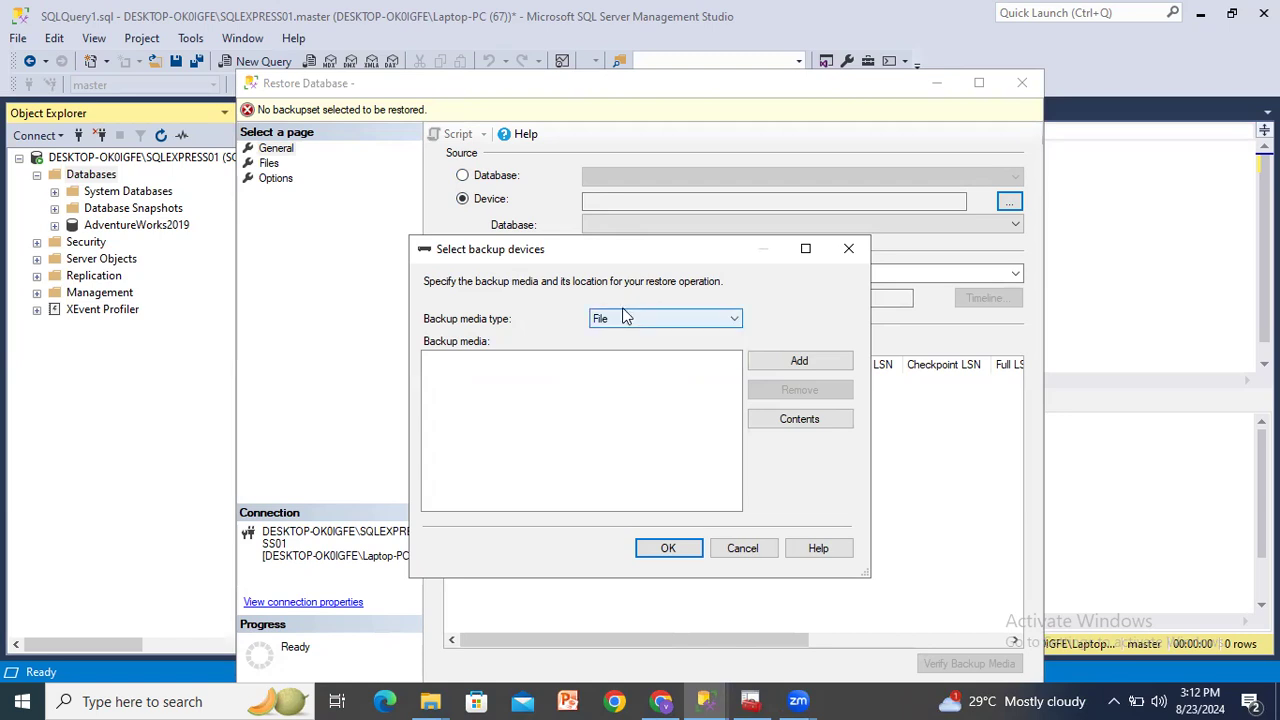
left_click(803, 366)
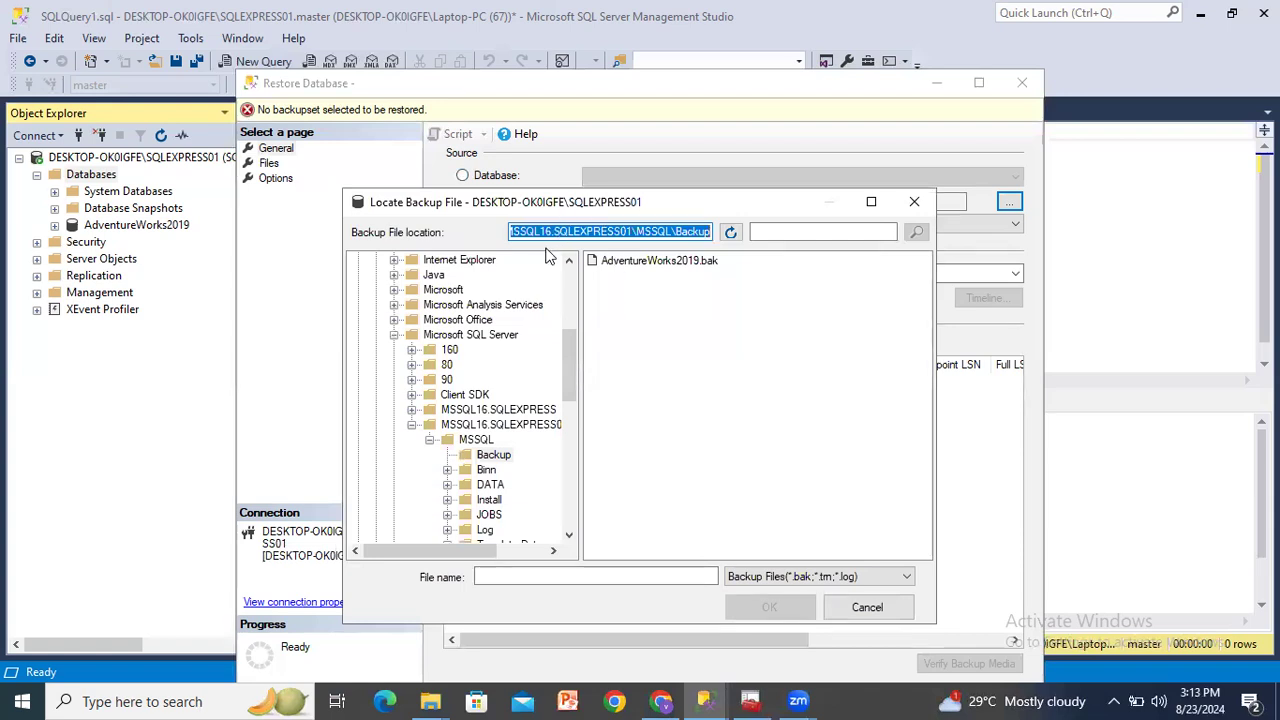
left_click(868, 608)
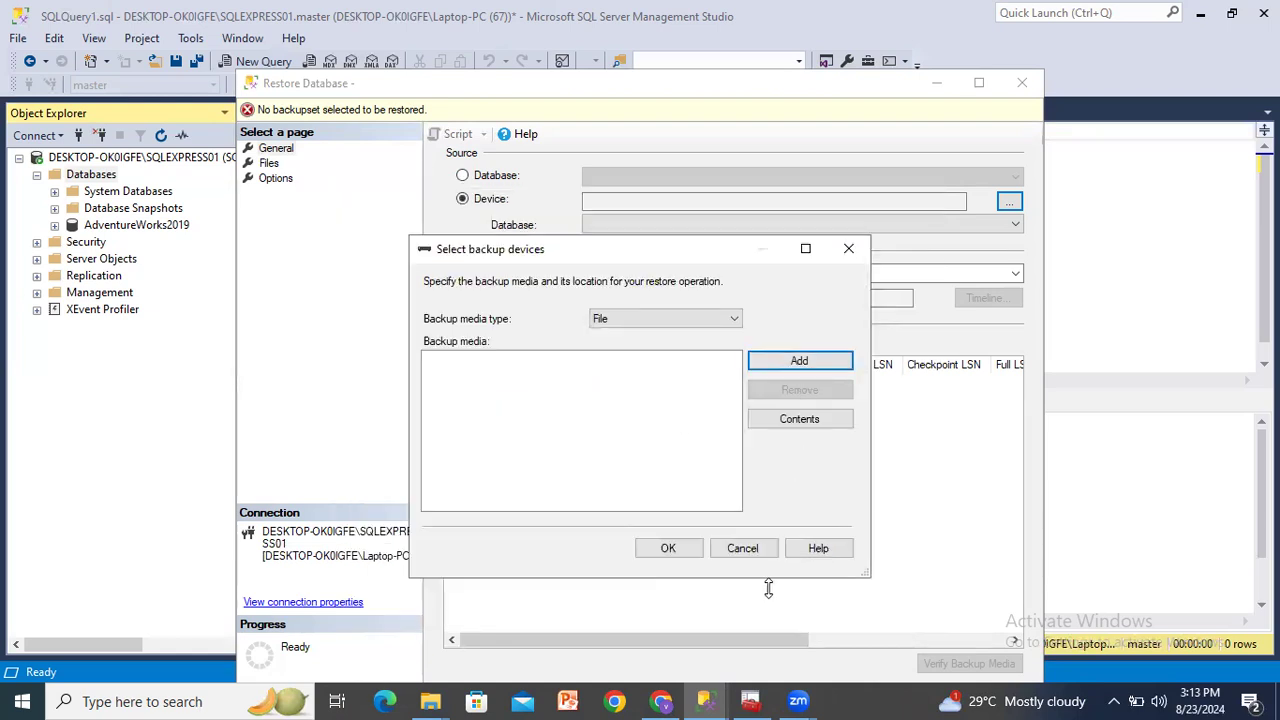
left_click(748, 547)
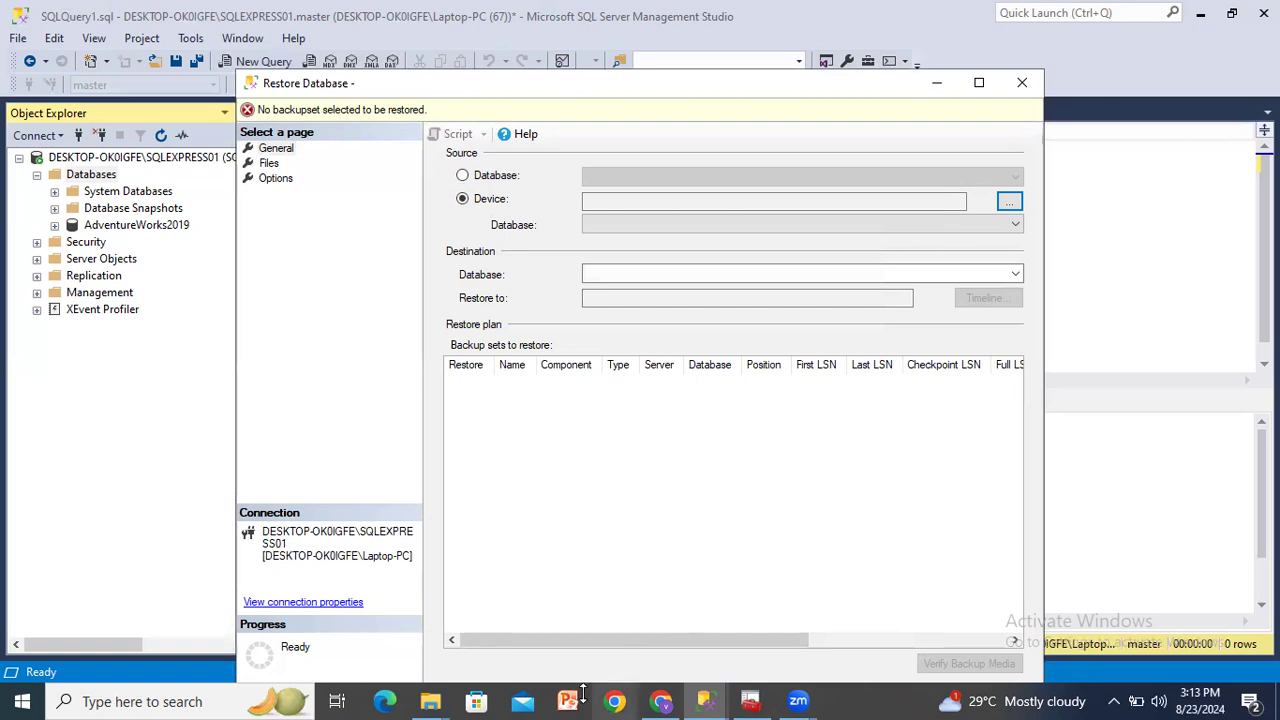
Switch to the Backup folder window in File Explorer, maximize it and go to the Windows 10 (C:) drive
left_click(432, 700)
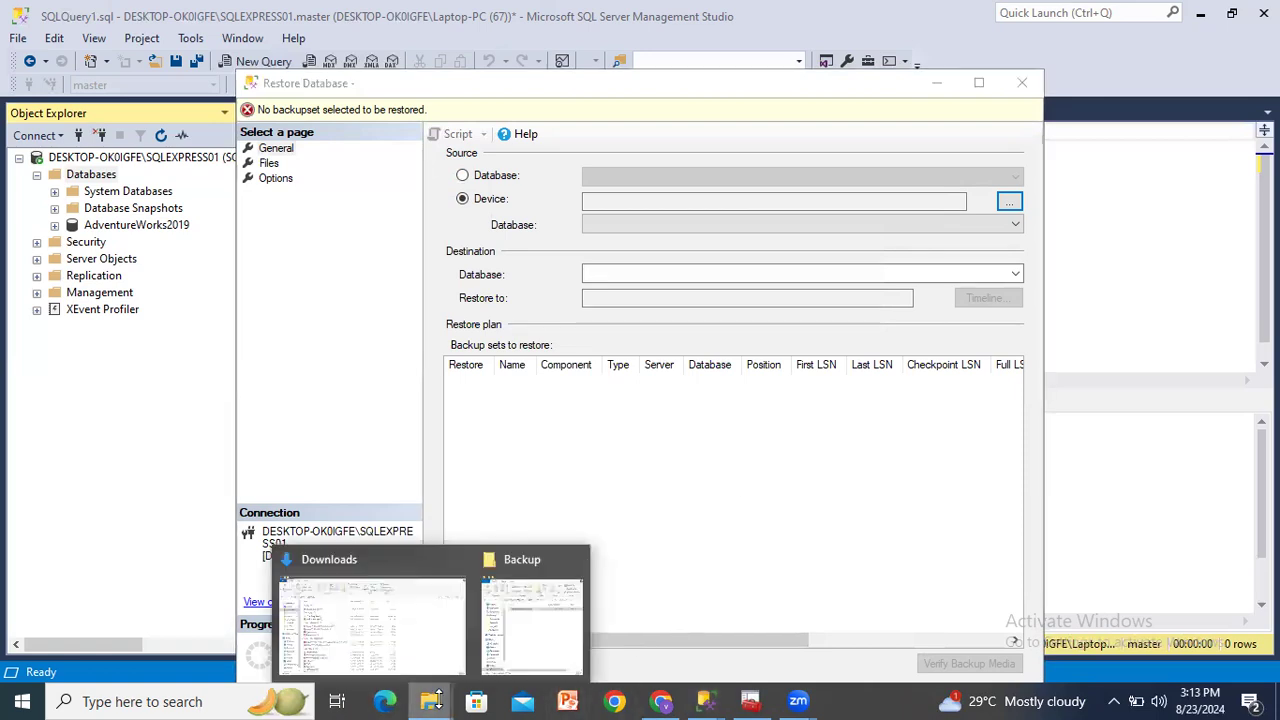
left_click(542, 638)
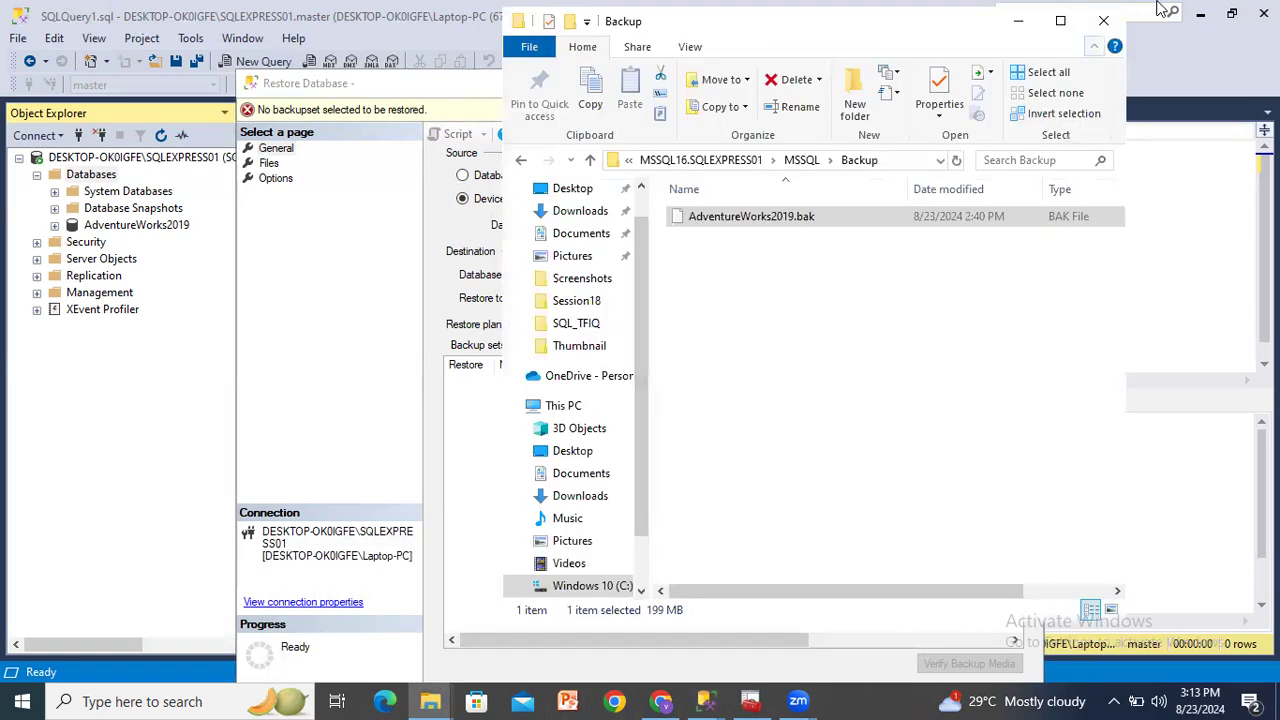
left_click(1060, 20)
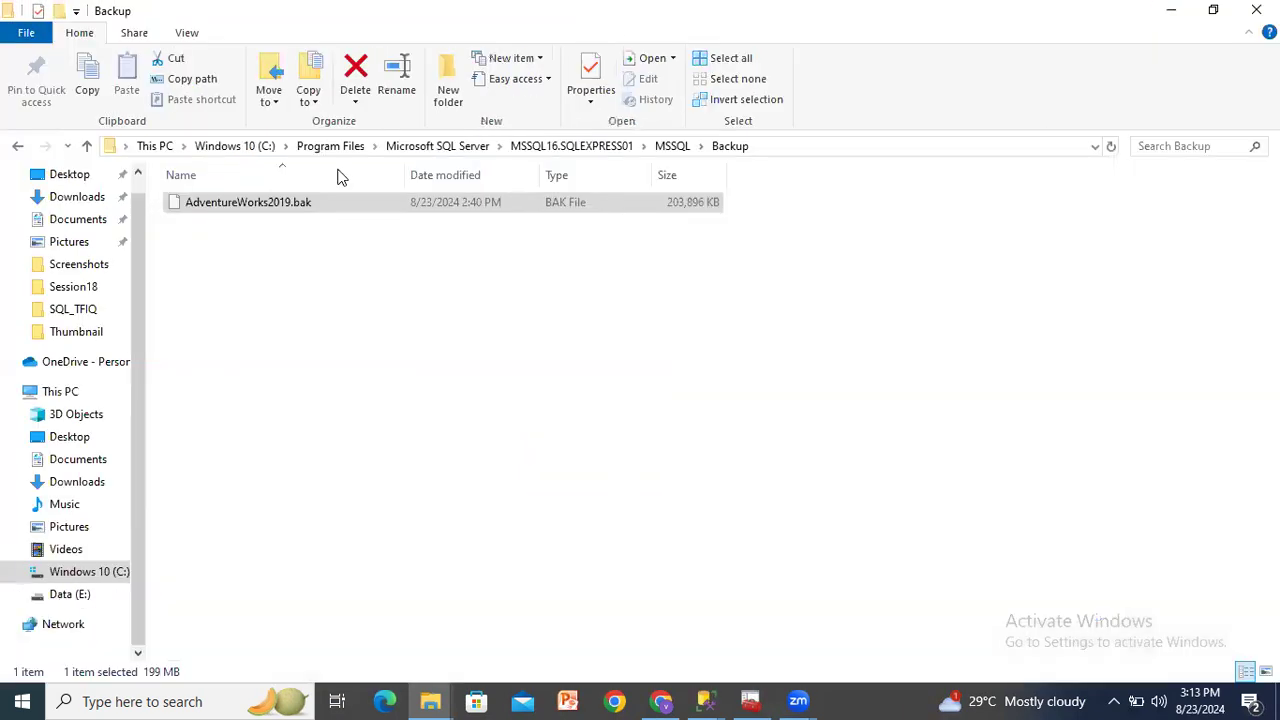
left_click(238, 148)
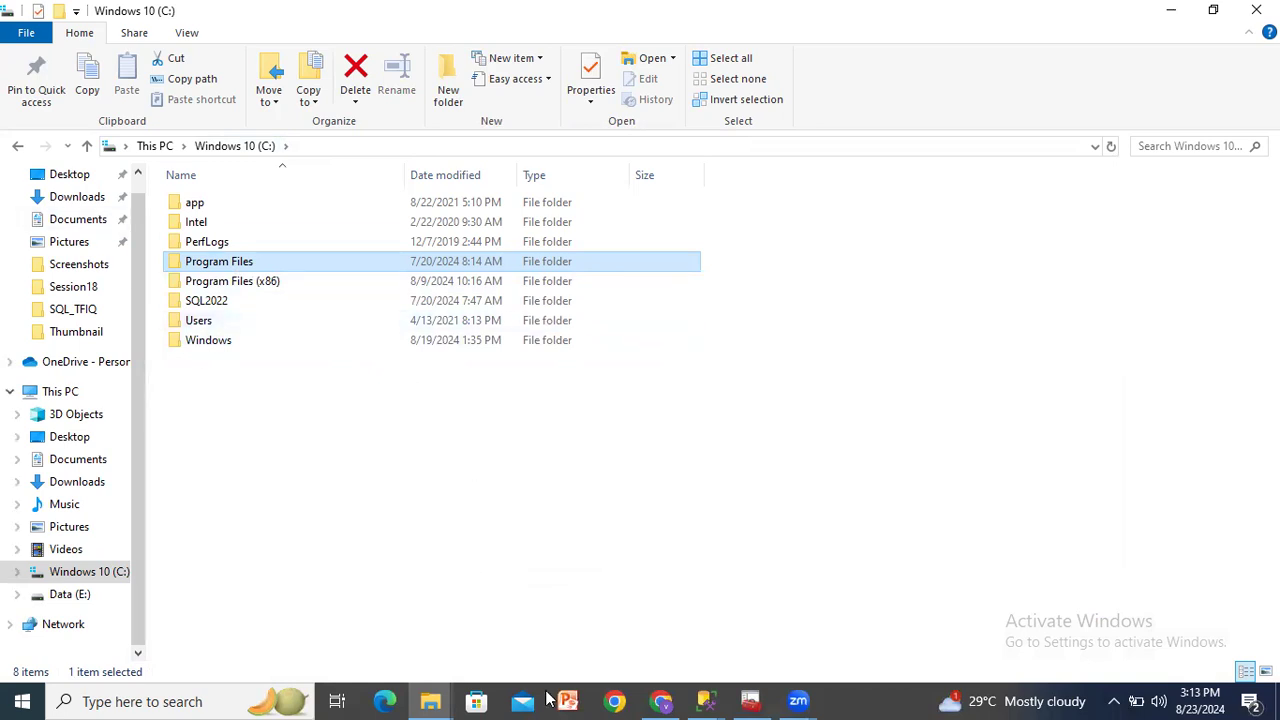
left_click(660, 700)
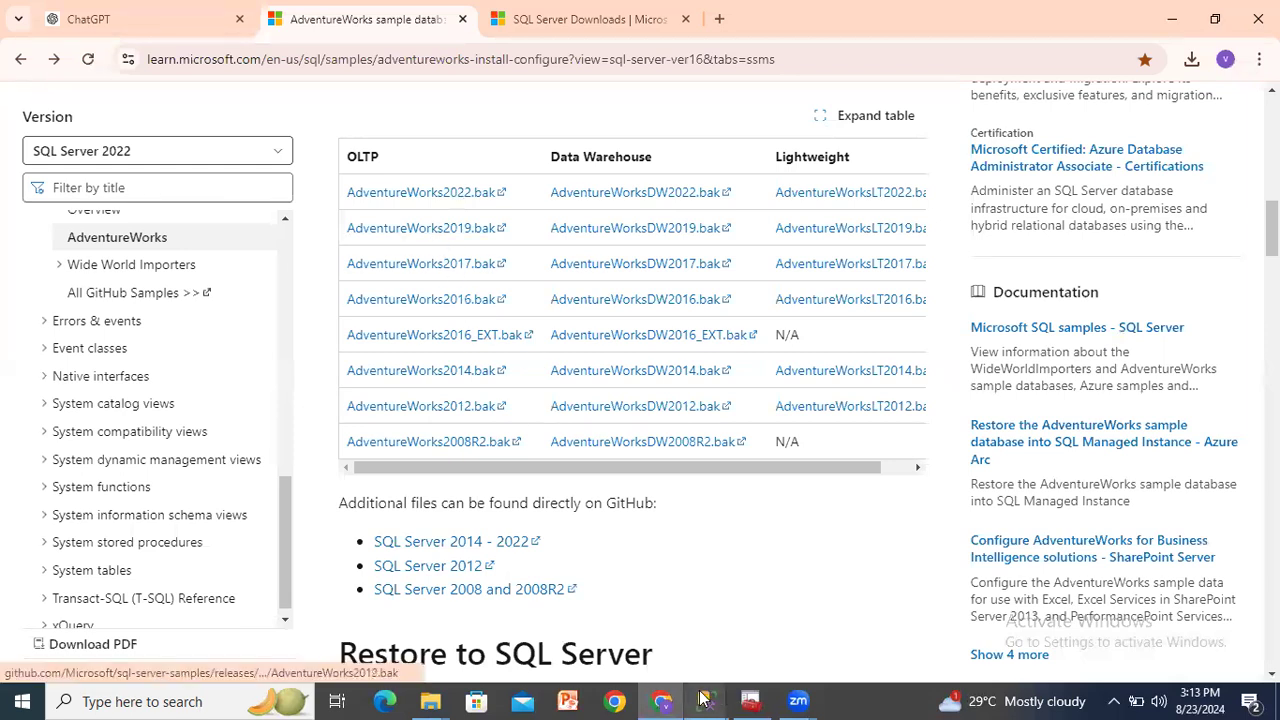
left_click(430, 700)
left_click(246, 396)
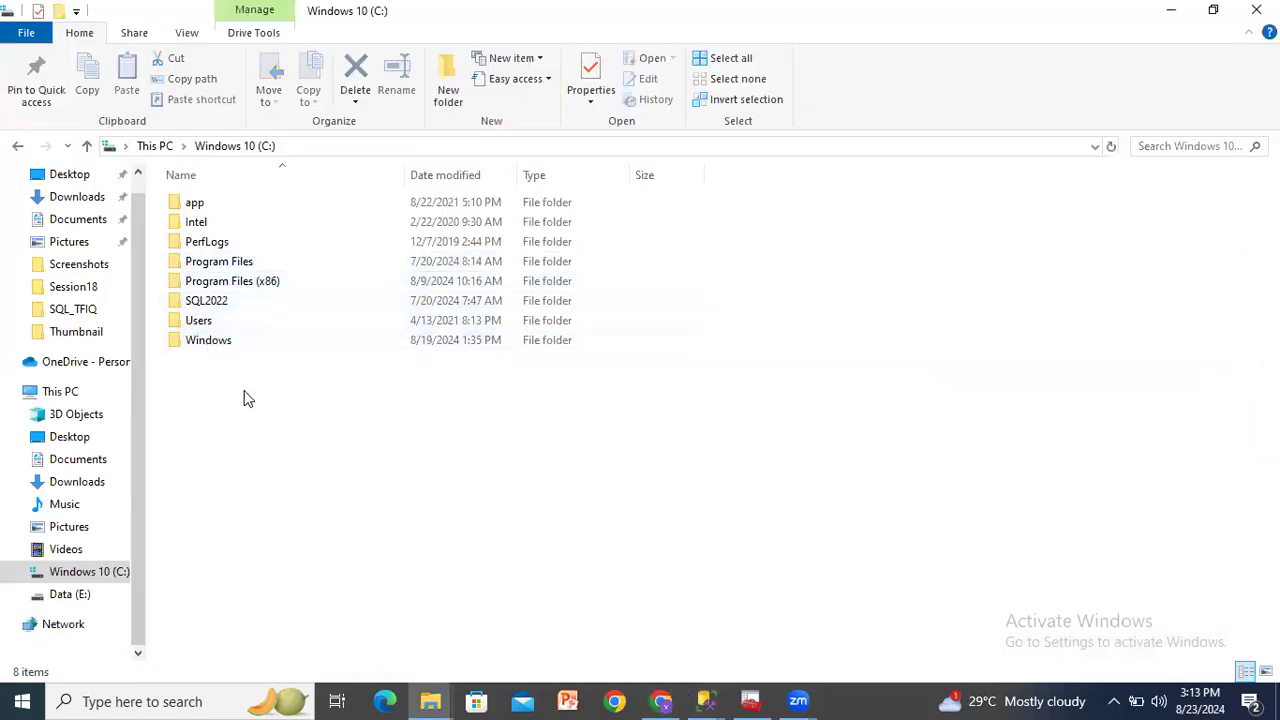
Open the folder Program Files\Microsoft SQL Server\MSSQL16.SQLEXPRESS01\MSSQL\Backup on the C: drive
double_click(232, 264)
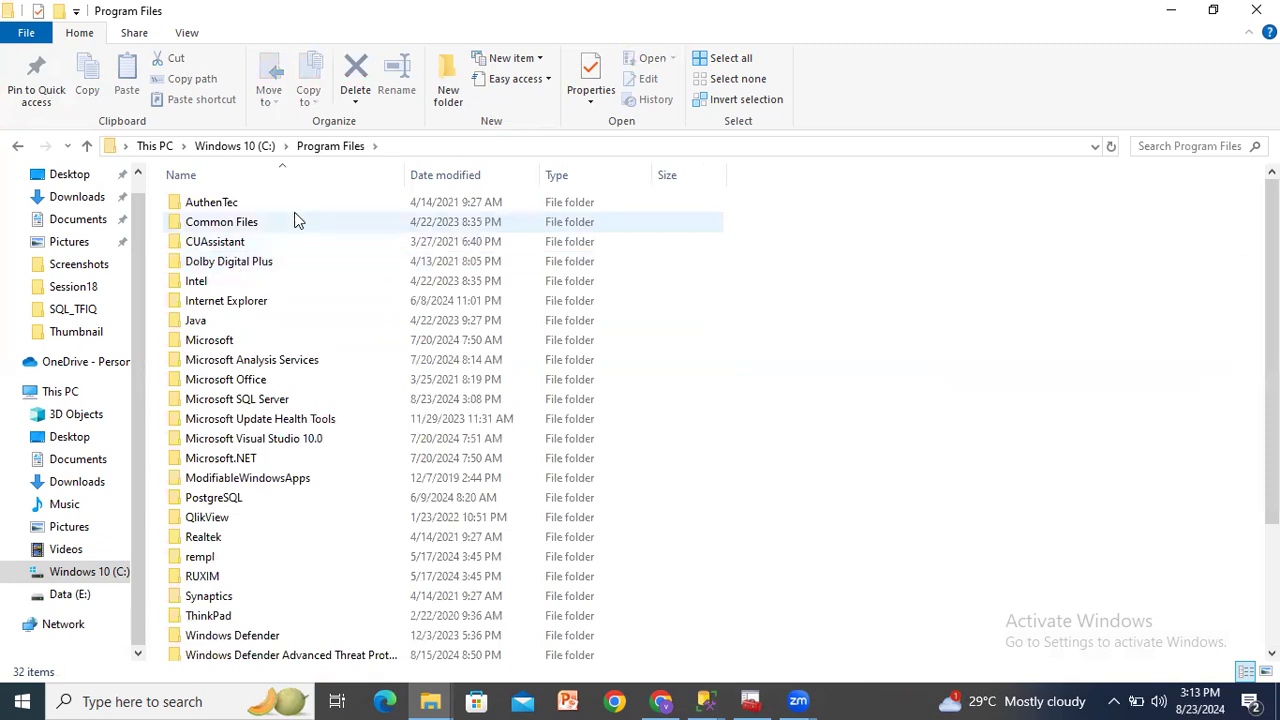
double_click(252, 401)
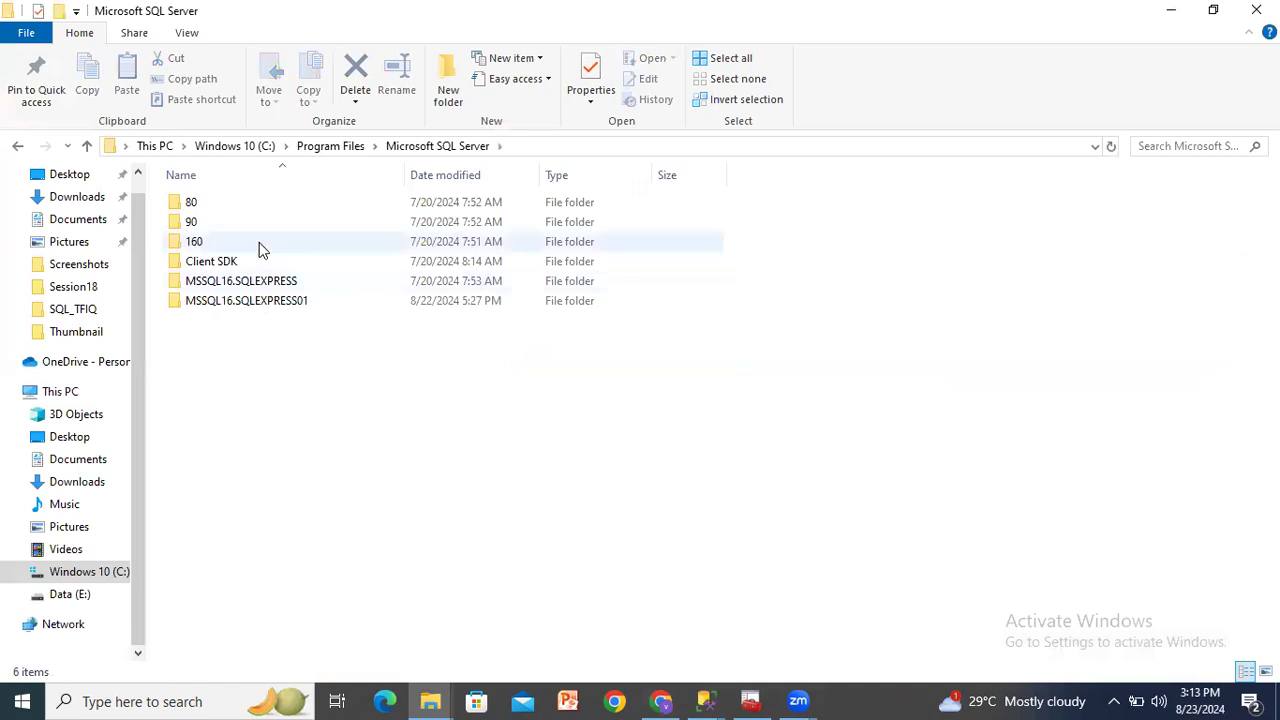
left_click(254, 307)
double_click(254, 304)
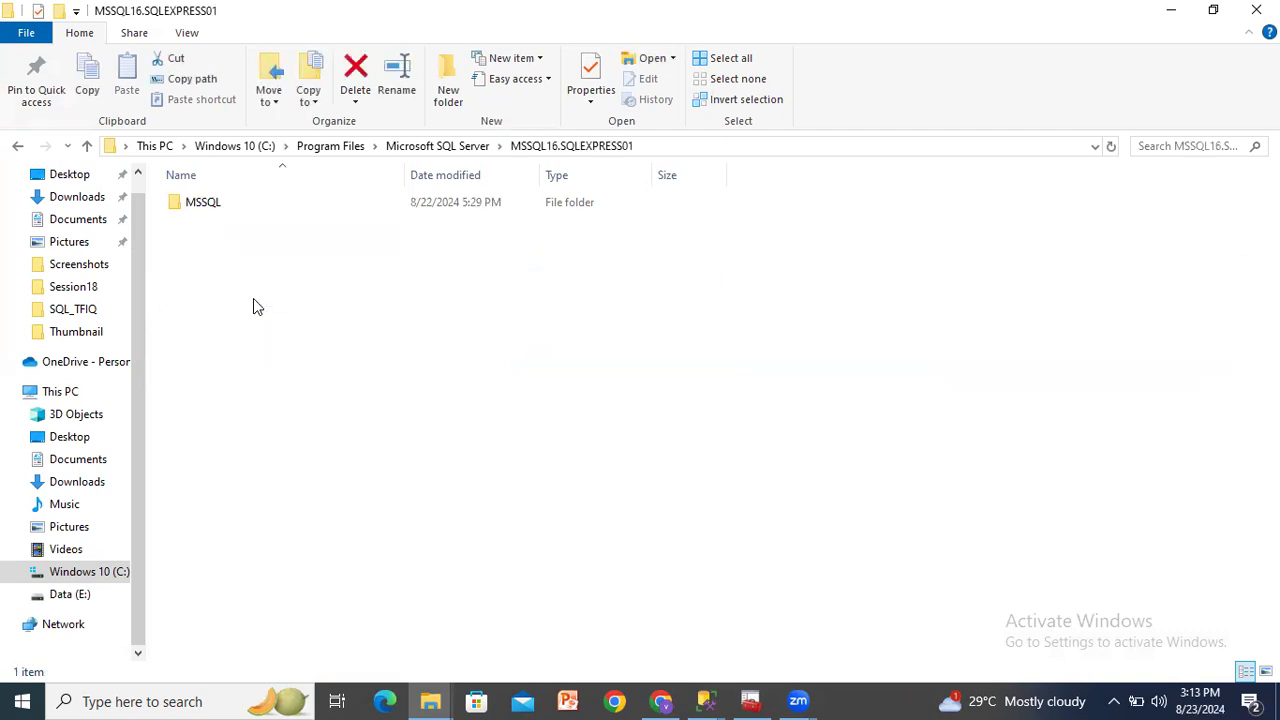
double_click(203, 206)
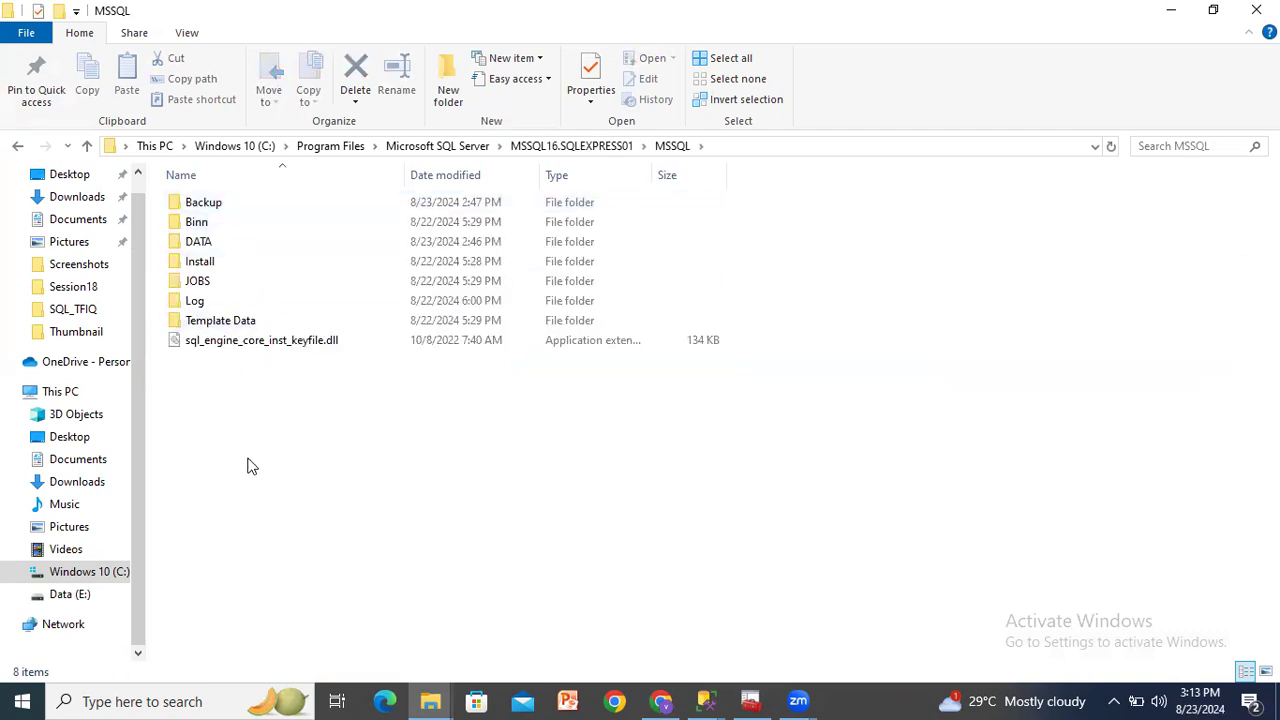
left_click(205, 204)
double_click(206, 207)
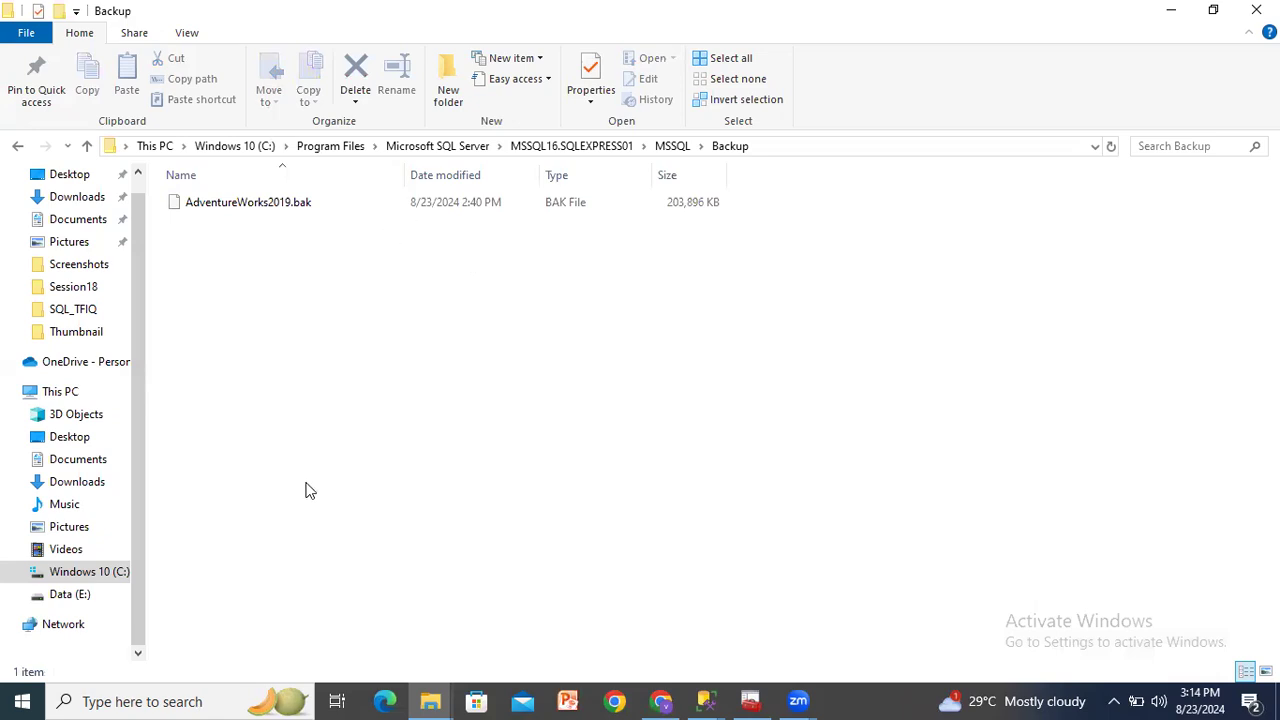
View the Downloads folder and return to the SQL Server Backup folder in a maximized window
left_click(1213, 9)
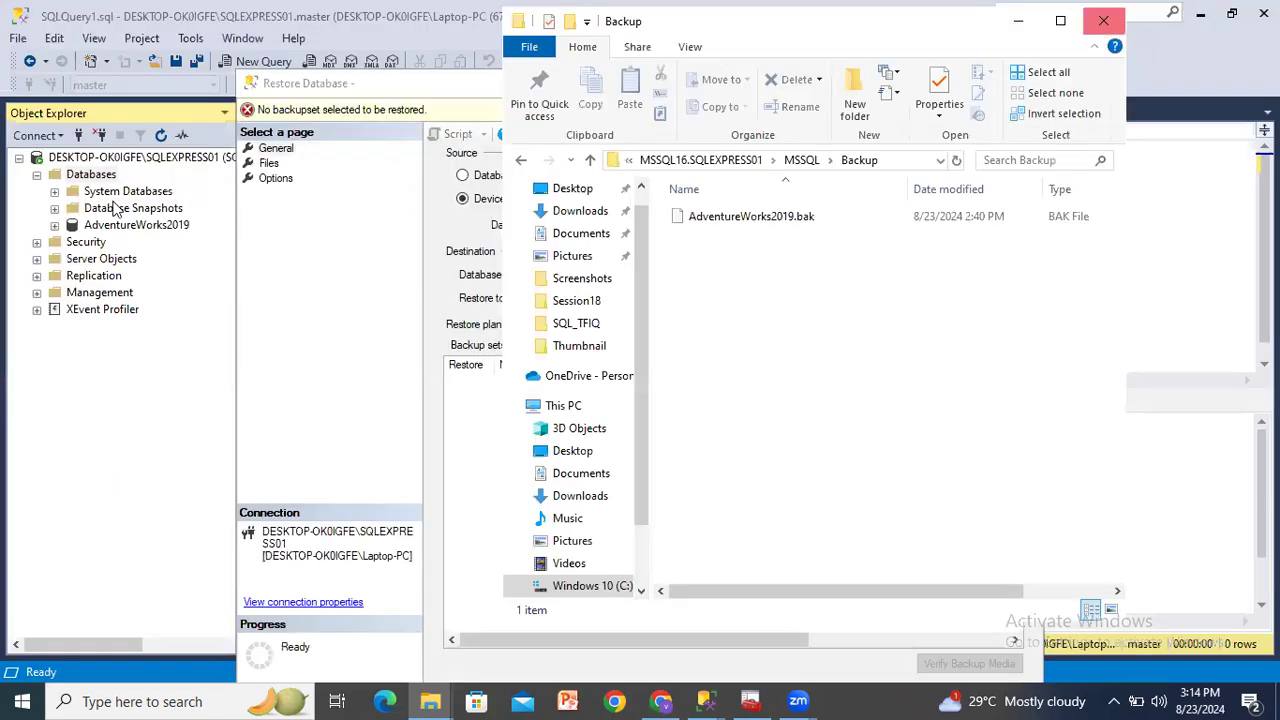
mouse_move(430, 701)
left_click(370, 612)
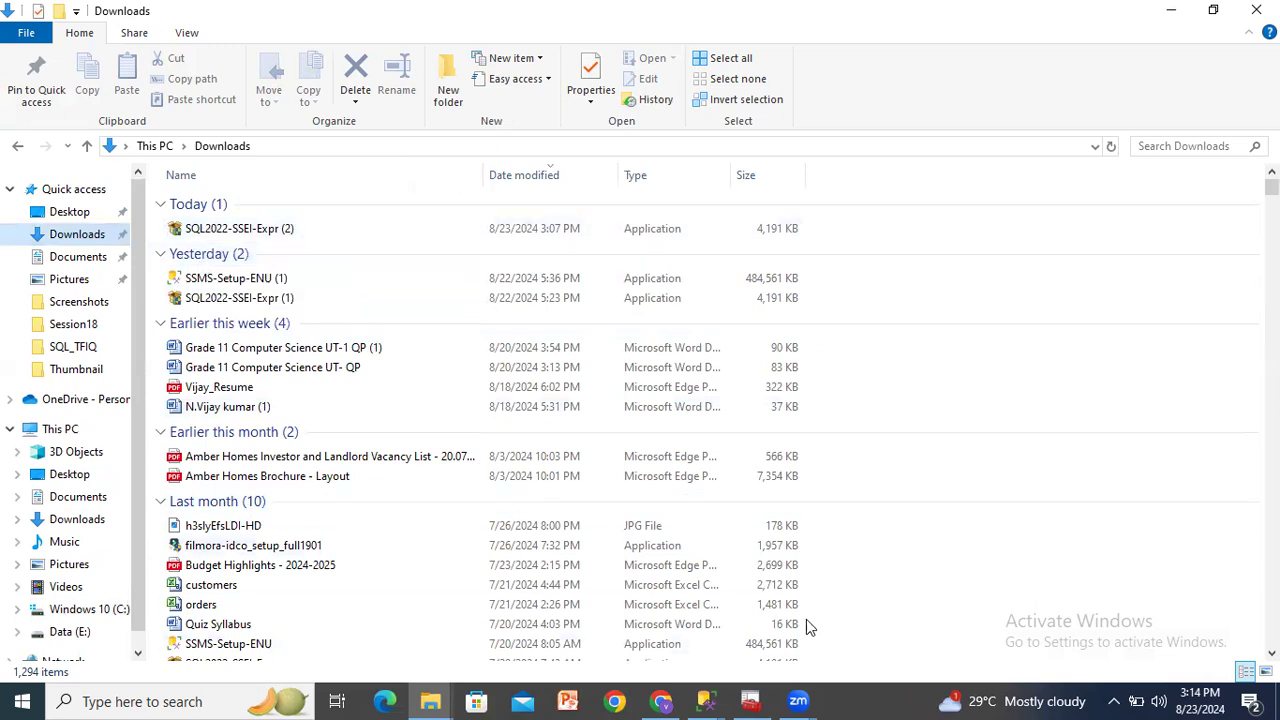
mouse_move(430, 701)
left_click(497, 642)
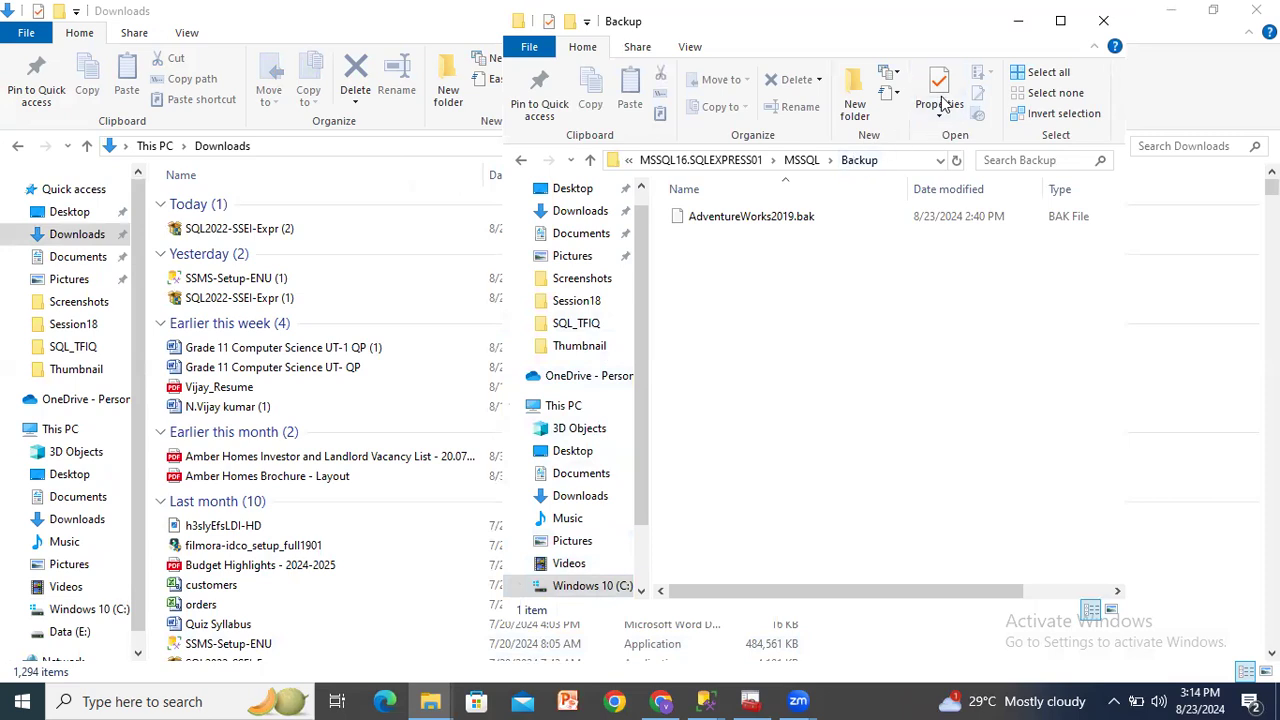
left_click_drag(900, 21, 638, 57)
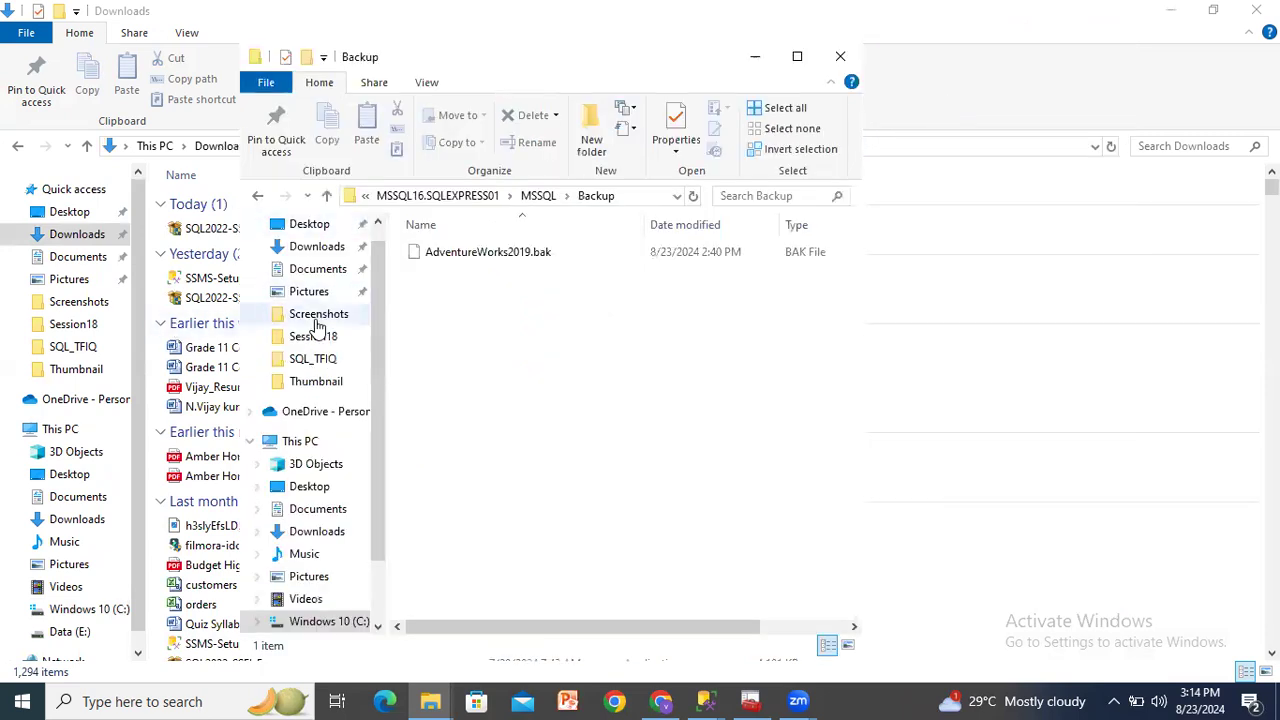
key("alt+Tab")
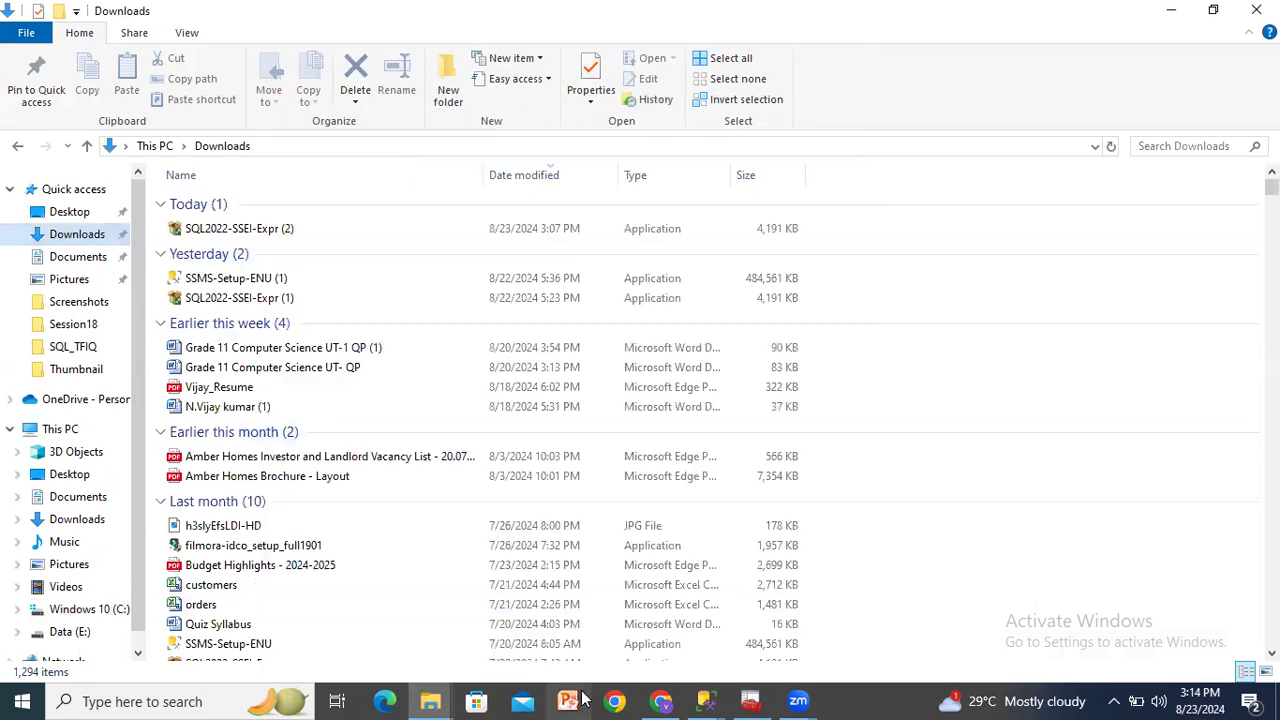
mouse_move(430, 700)
left_click(508, 596)
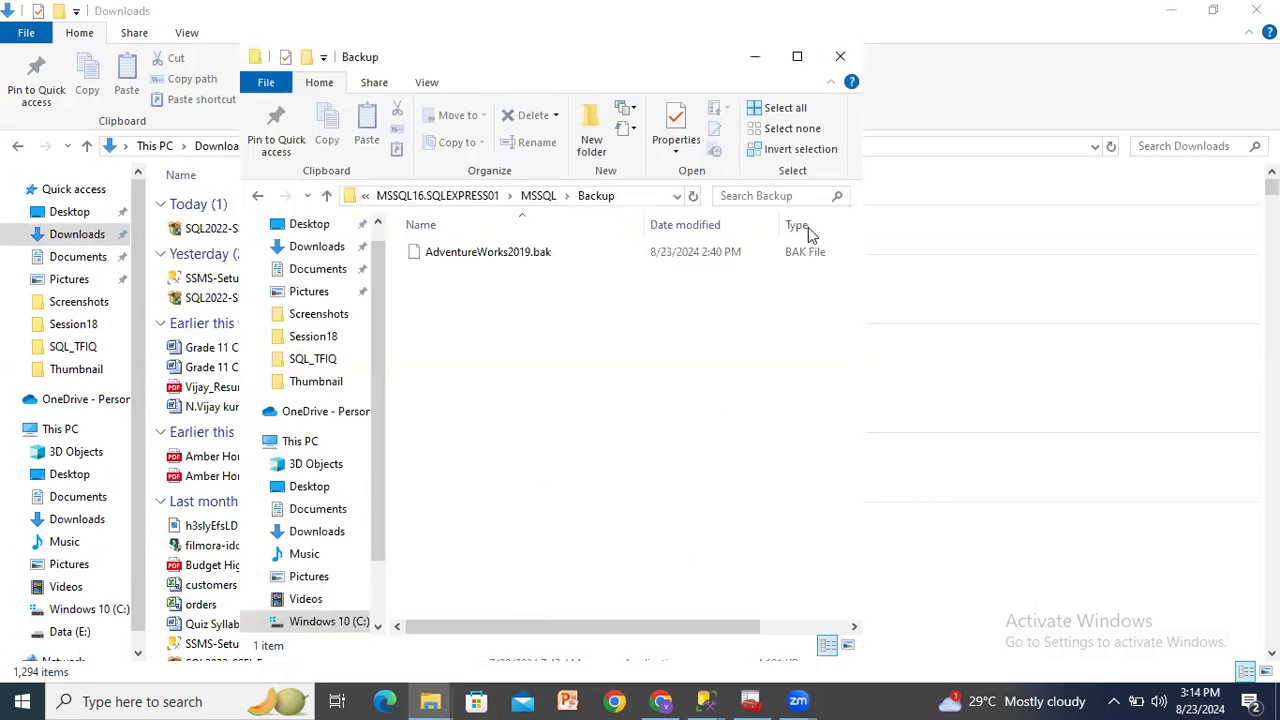
key("super+Up")
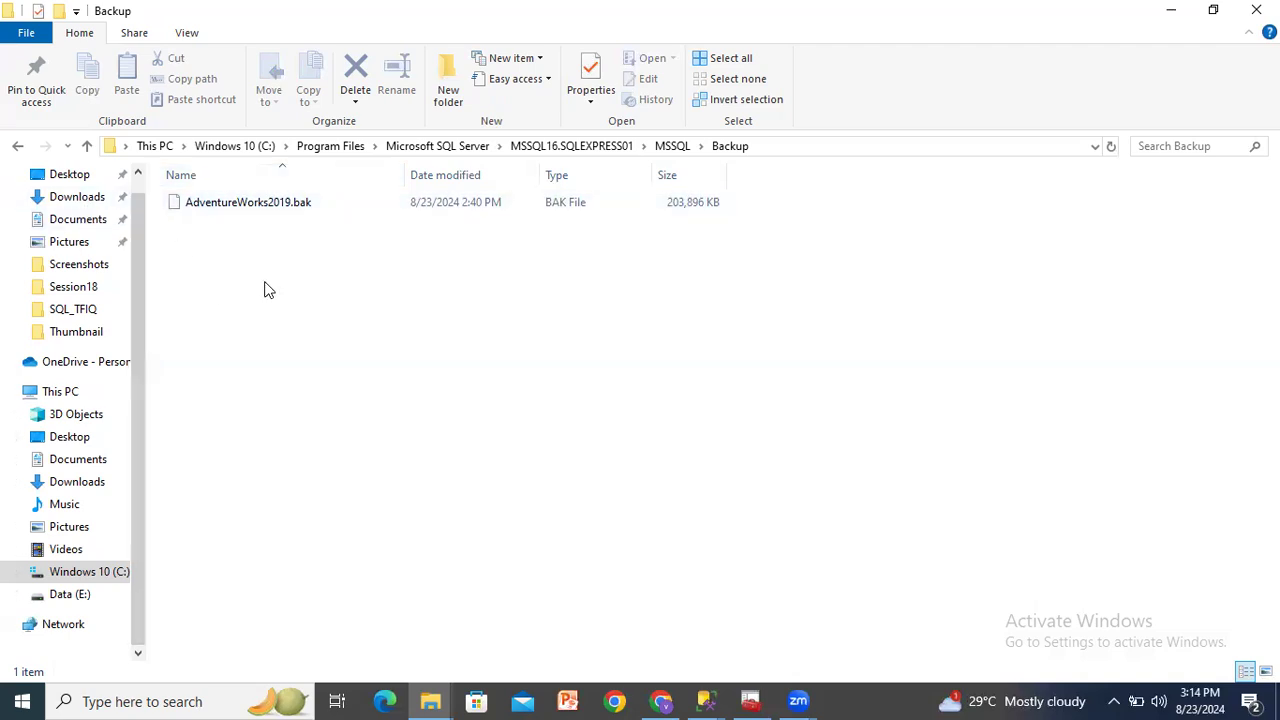
Examine the AdventureWorks2019.bak file and display the full path of its Backup folder
left_click(224, 206)
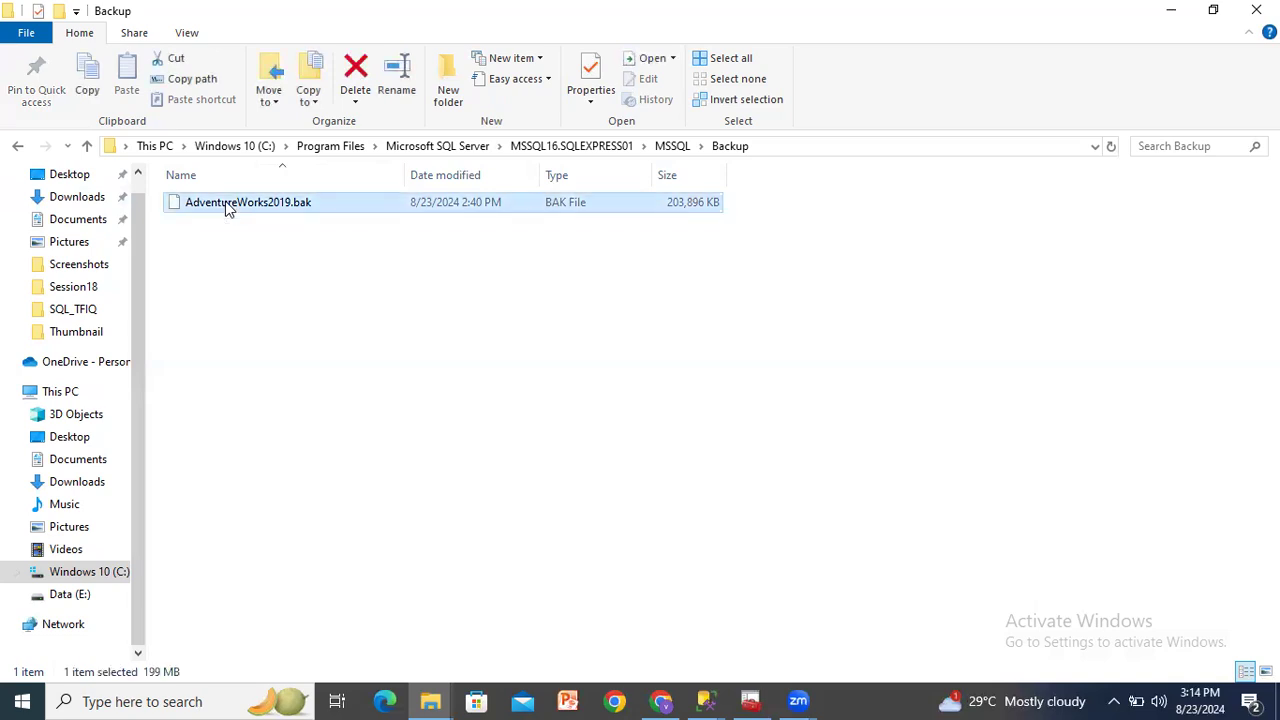
left_click(434, 352)
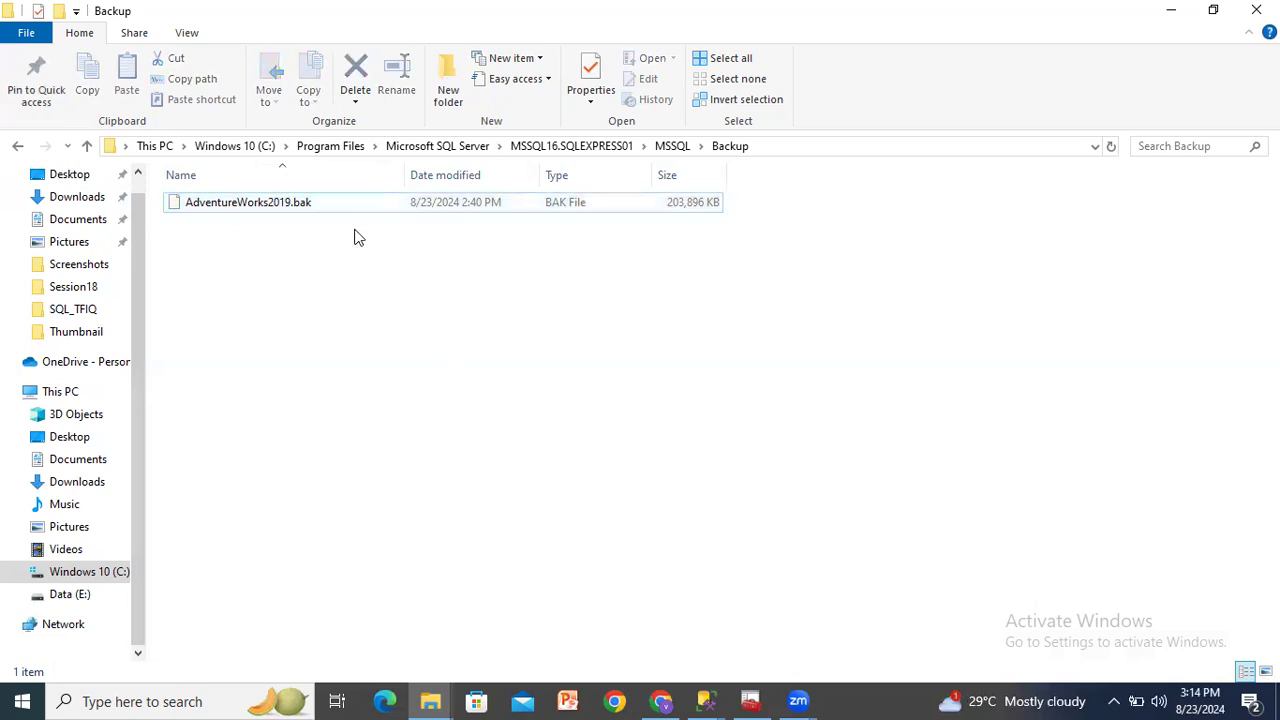
left_click(855, 147)
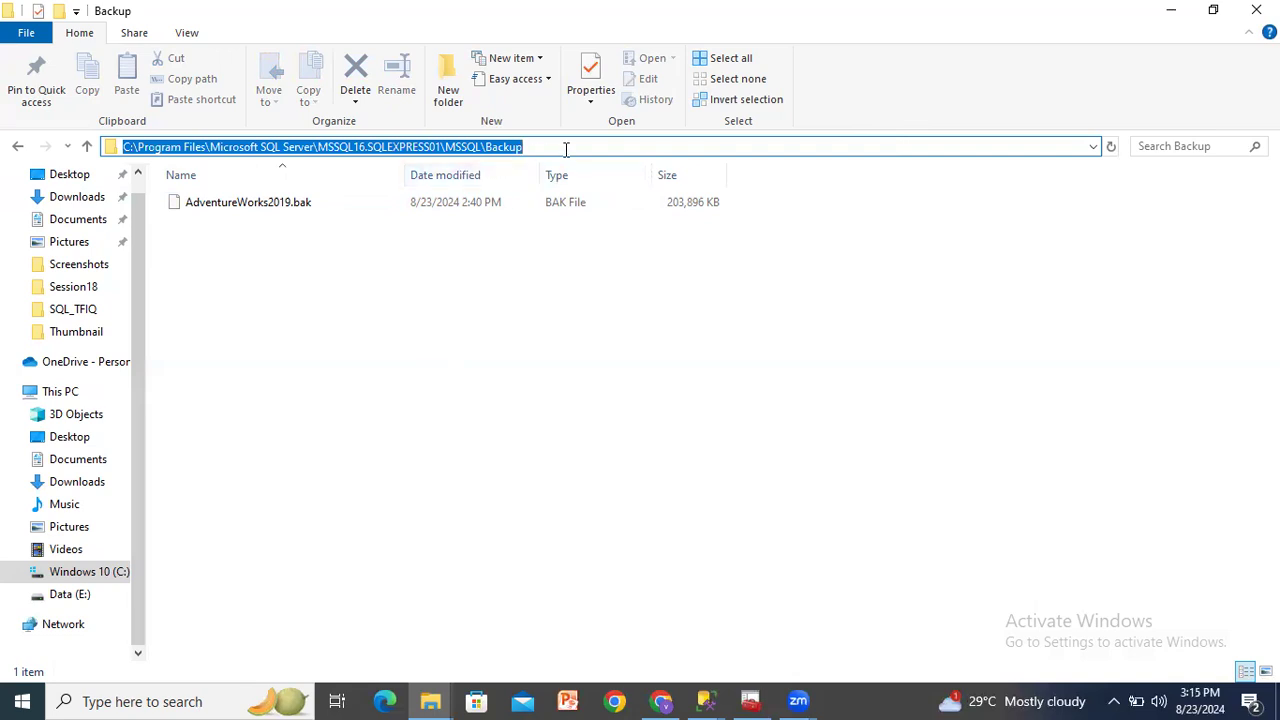
Switch to the open Restore Database dialog of SQL Server Management Studio and close it without restoring
left_click(705, 700)
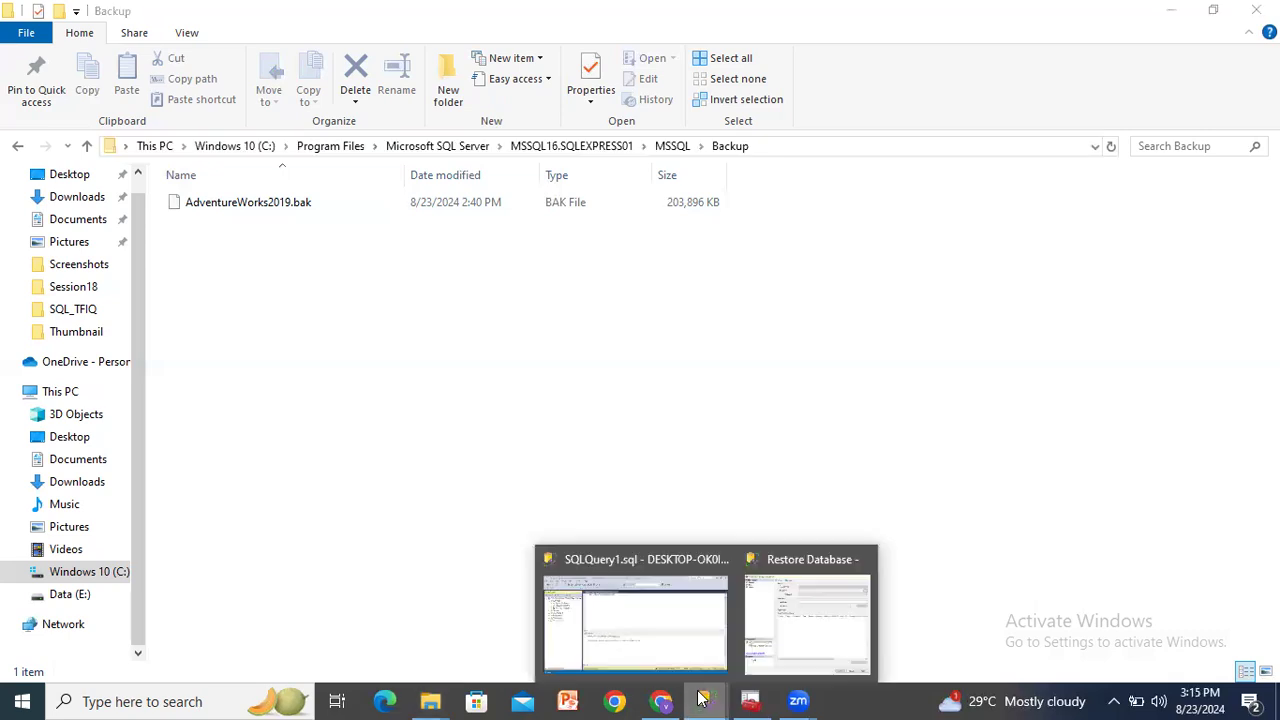
left_click(823, 640)
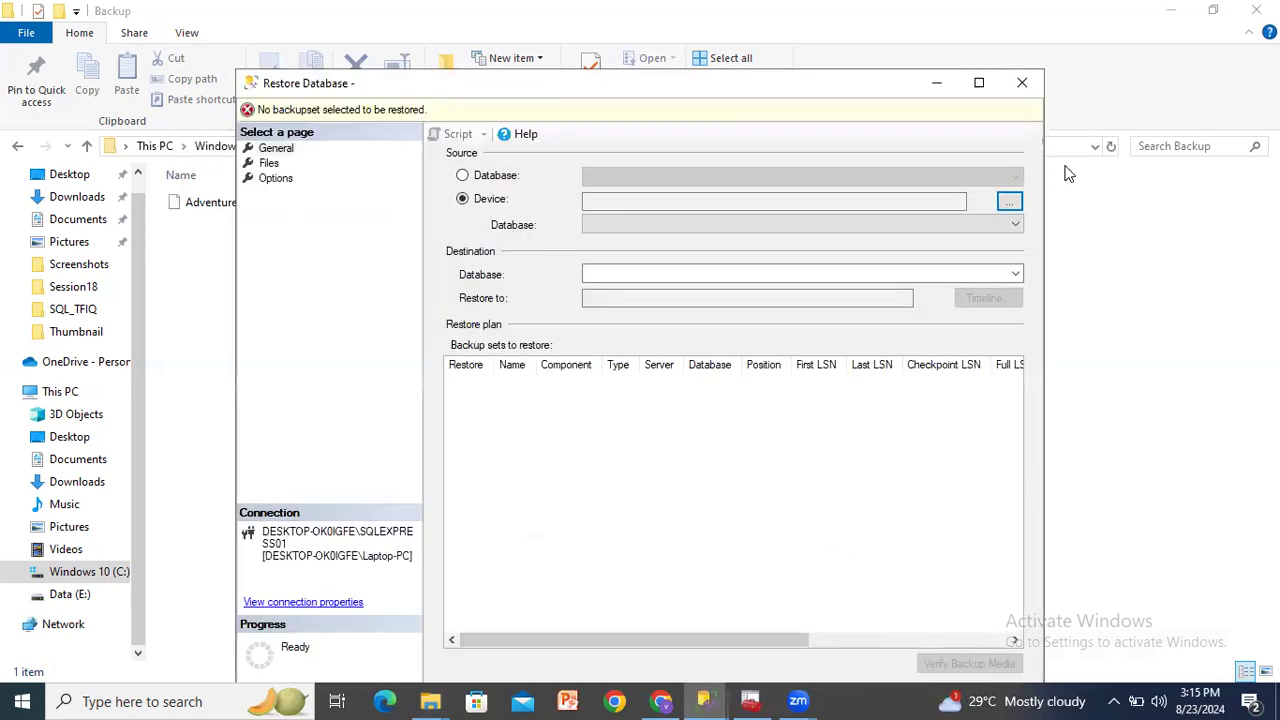
left_click(1020, 90)
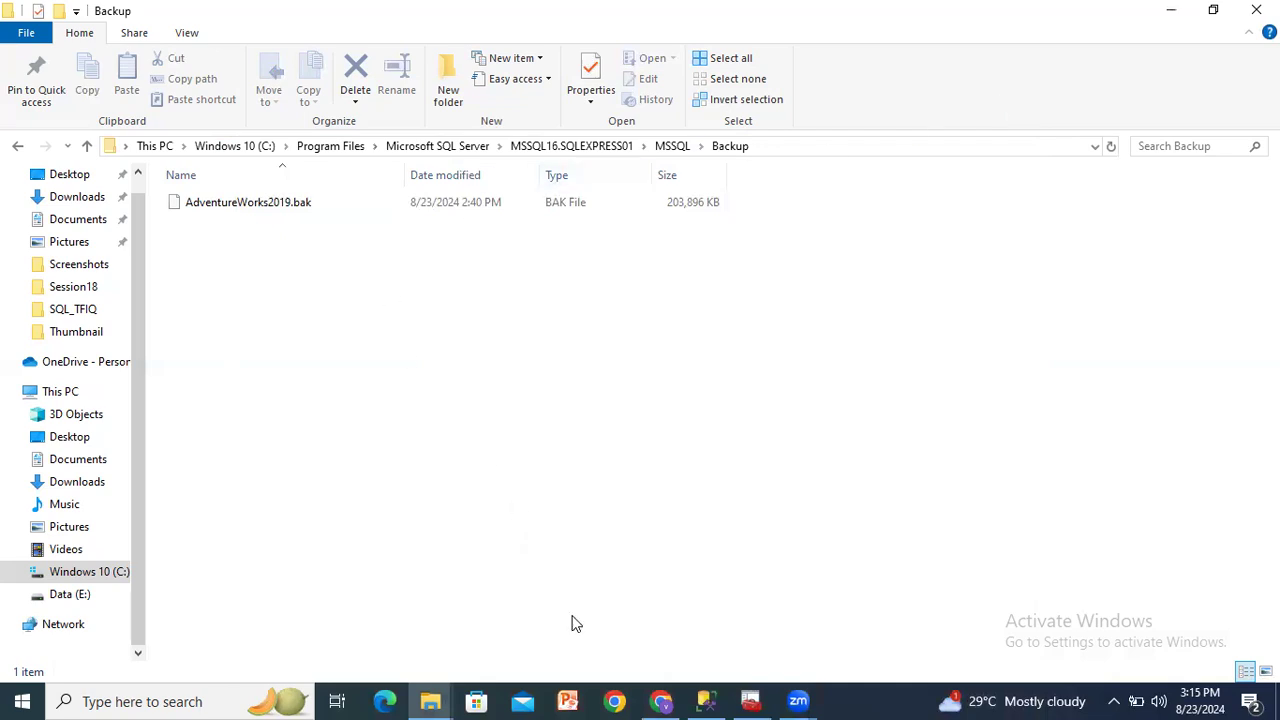
Start a new Restore Database operation from the Databases folder in SQL Server Management Studio, with Device as the source
left_click(705, 700)
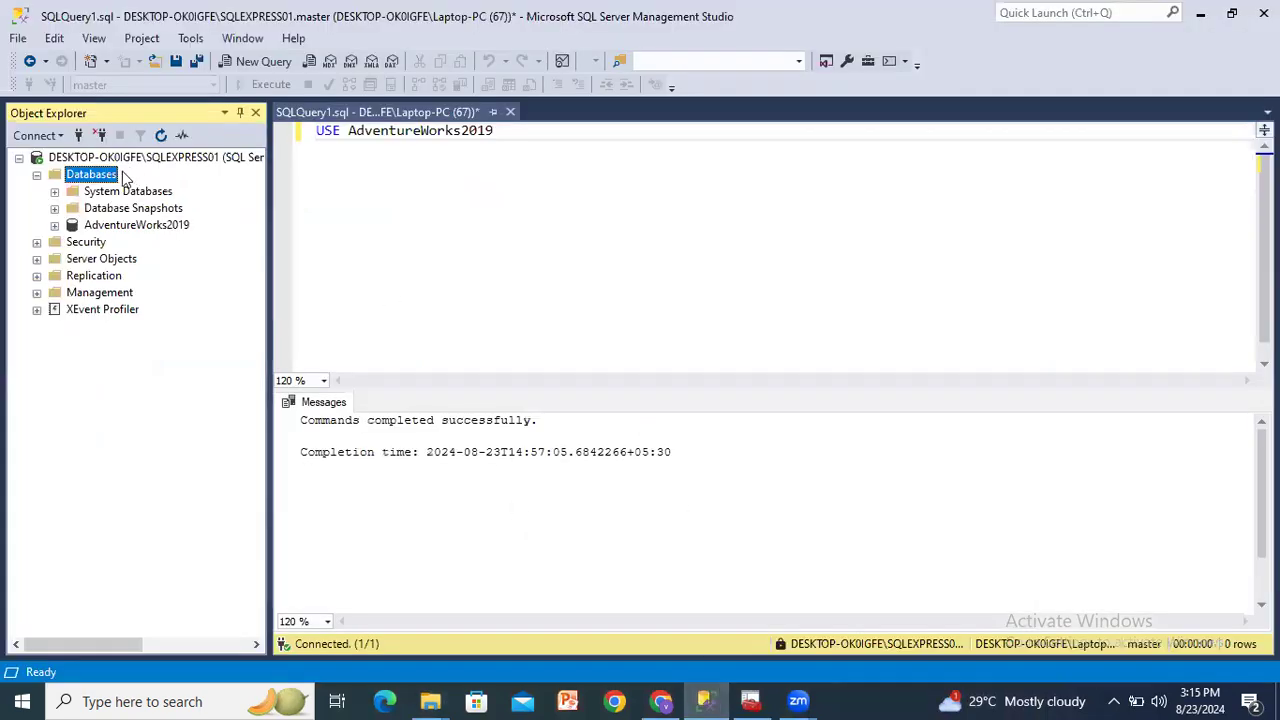
right_click(88, 180)
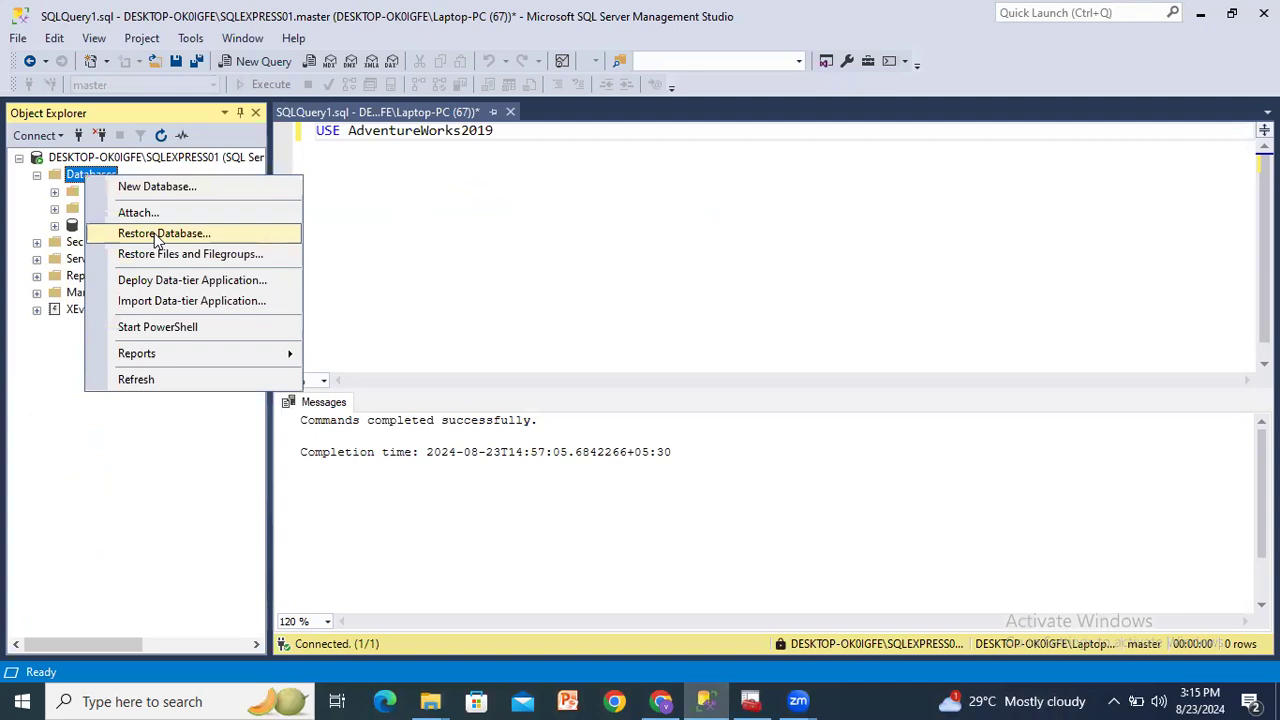
left_click(157, 236)
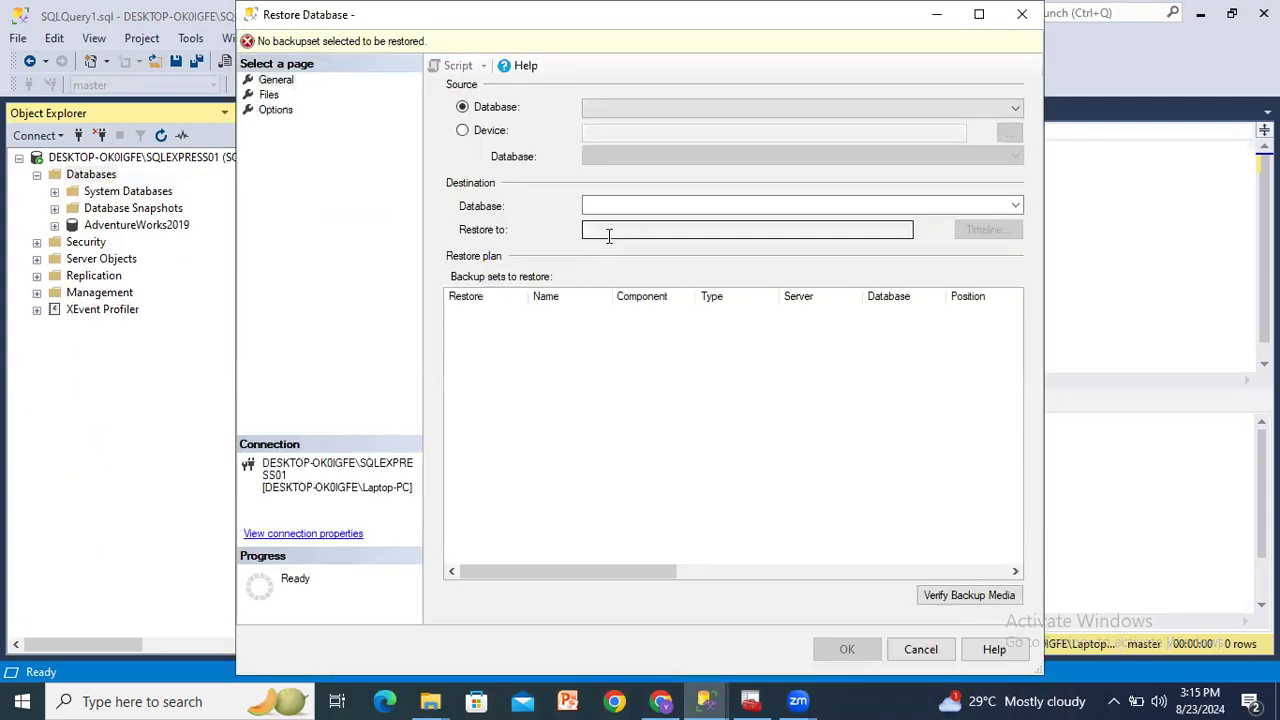
left_click(462, 131)
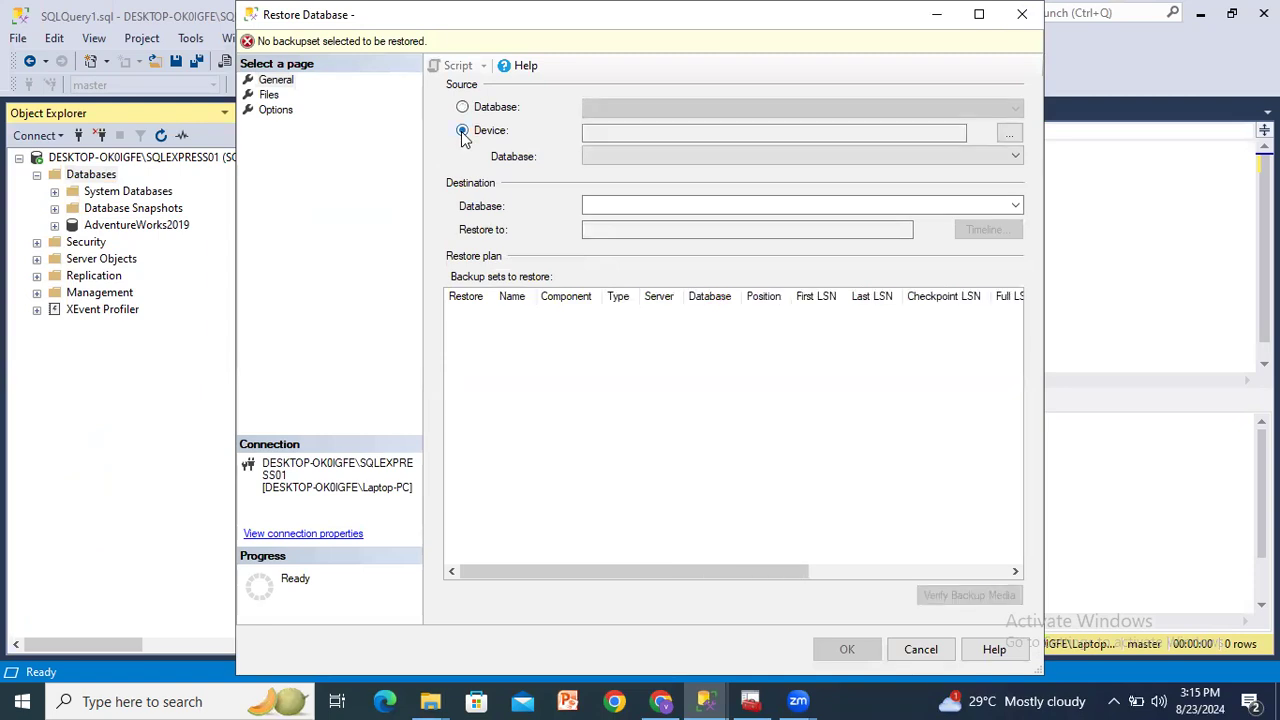
Add AdventureWorks2019.bak from the instance's Backup folder as the file backup device and restore the AdventureWorks2019 database from it
left_click(1010, 135)
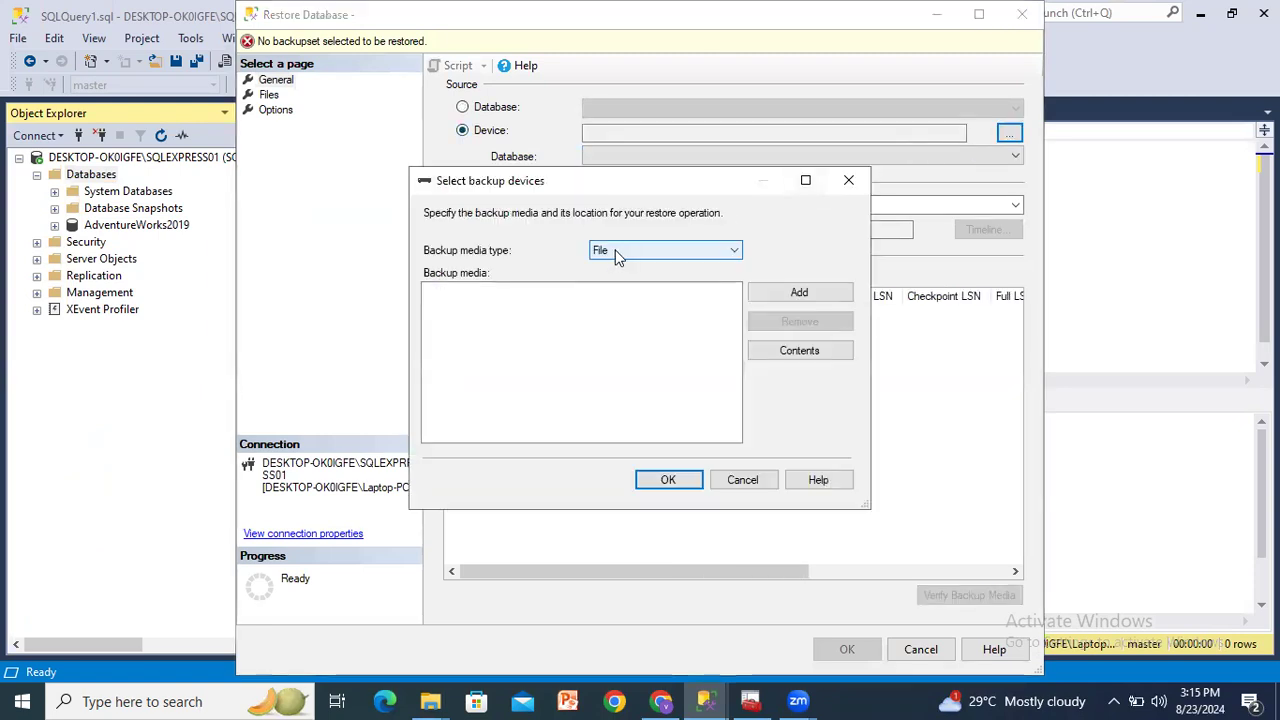
left_click(810, 293)
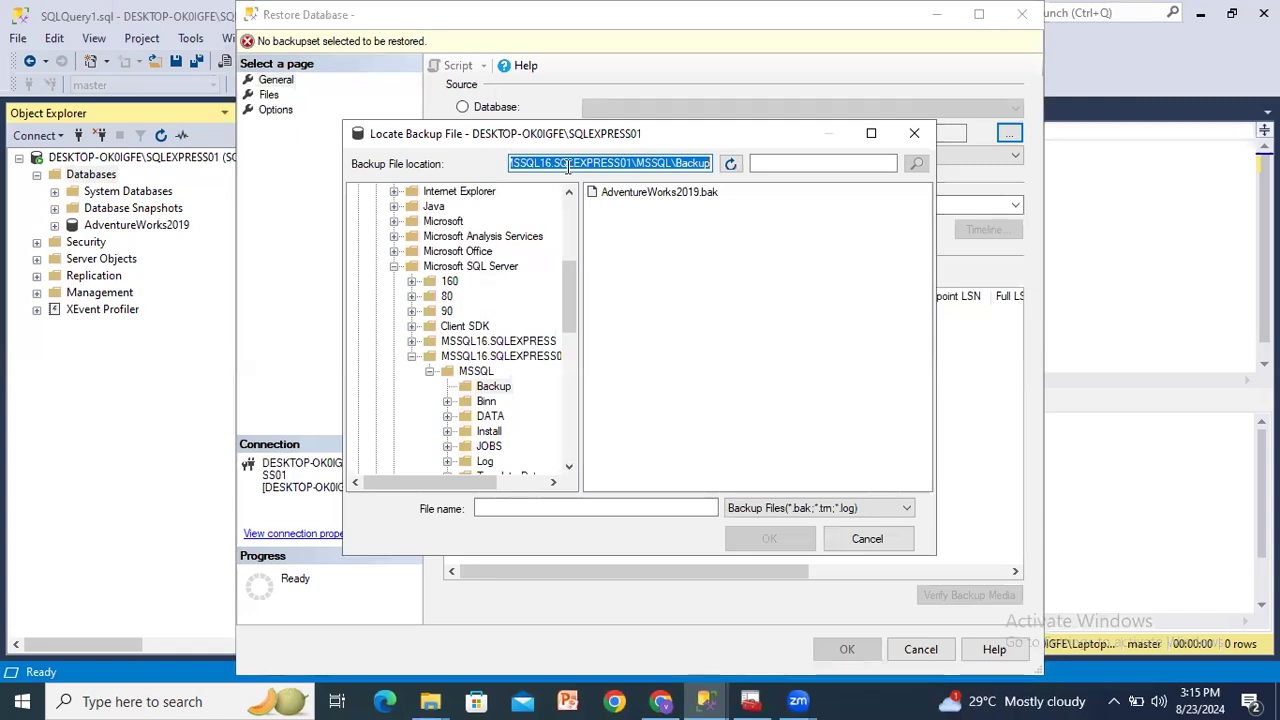
left_click(700, 256)
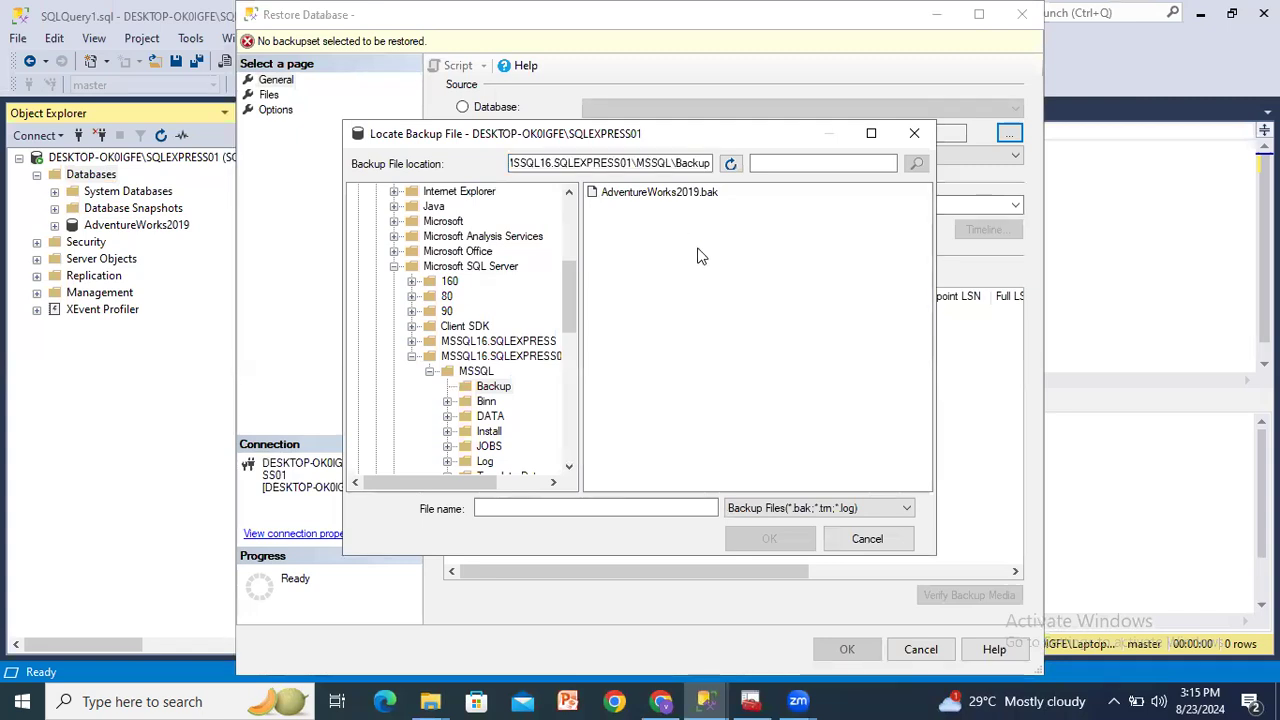
left_click(662, 194)
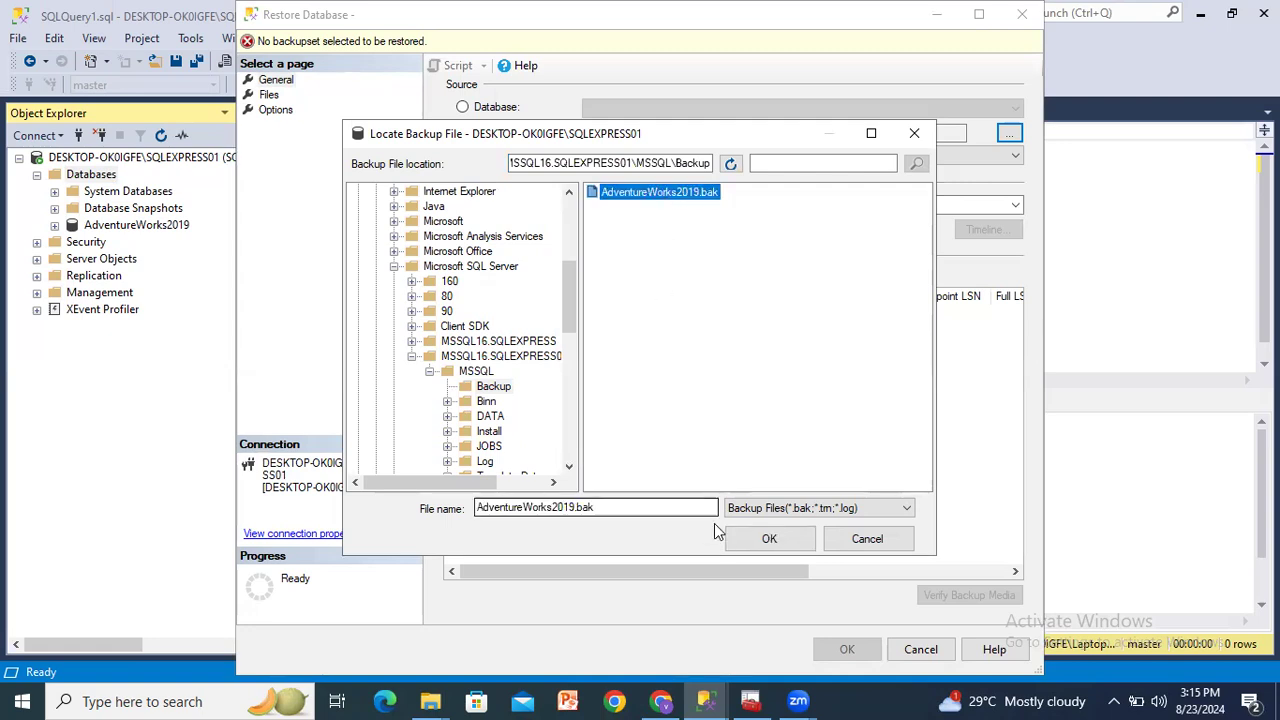
left_click(767, 542)
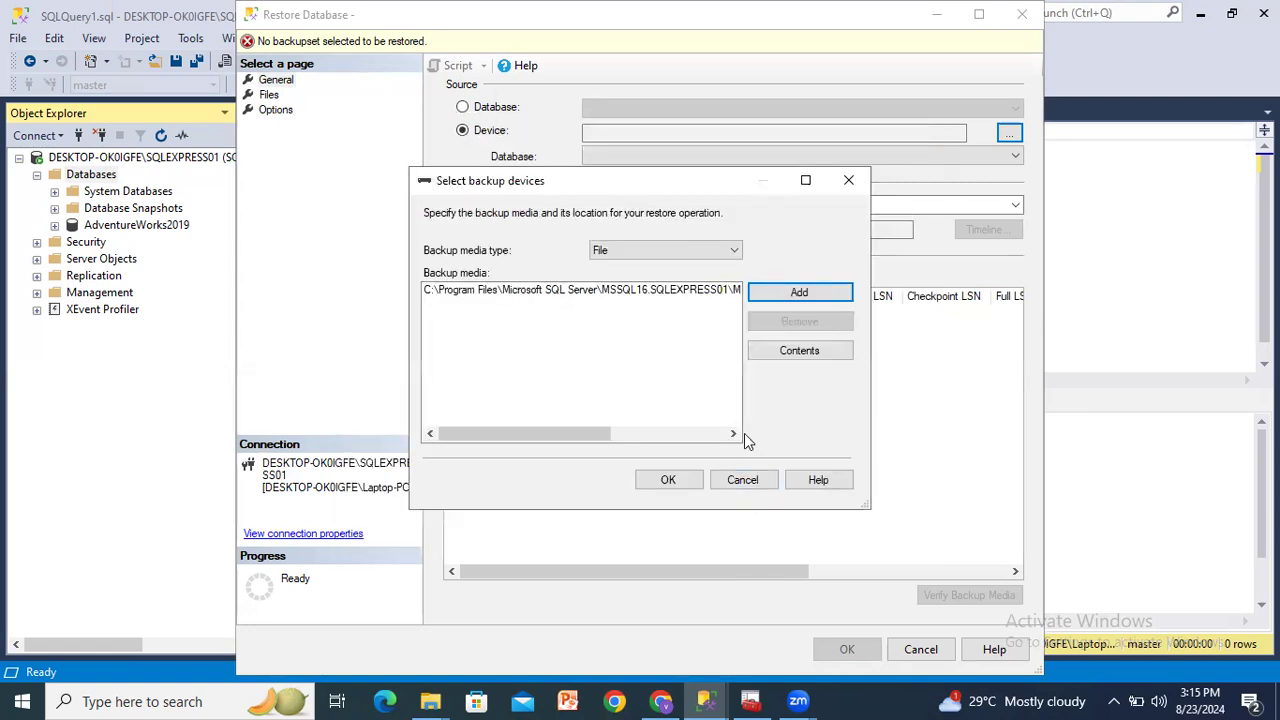
left_click(663, 480)
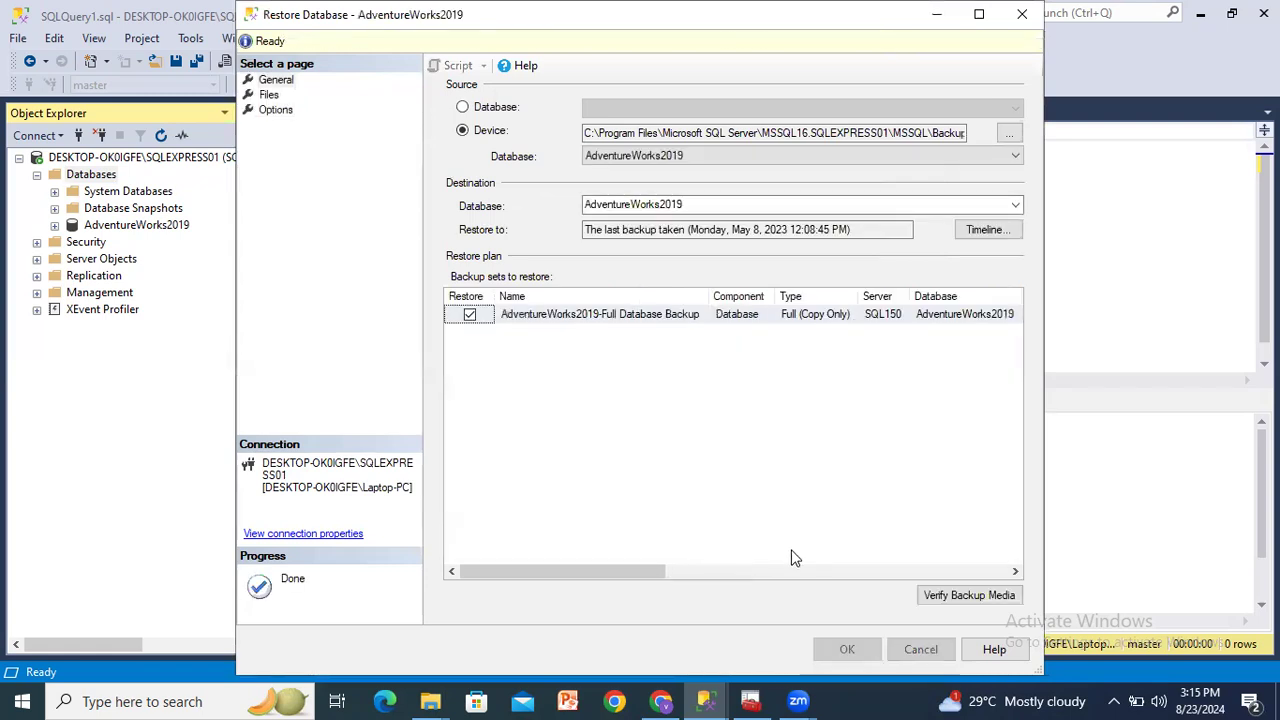
left_click(847, 651)
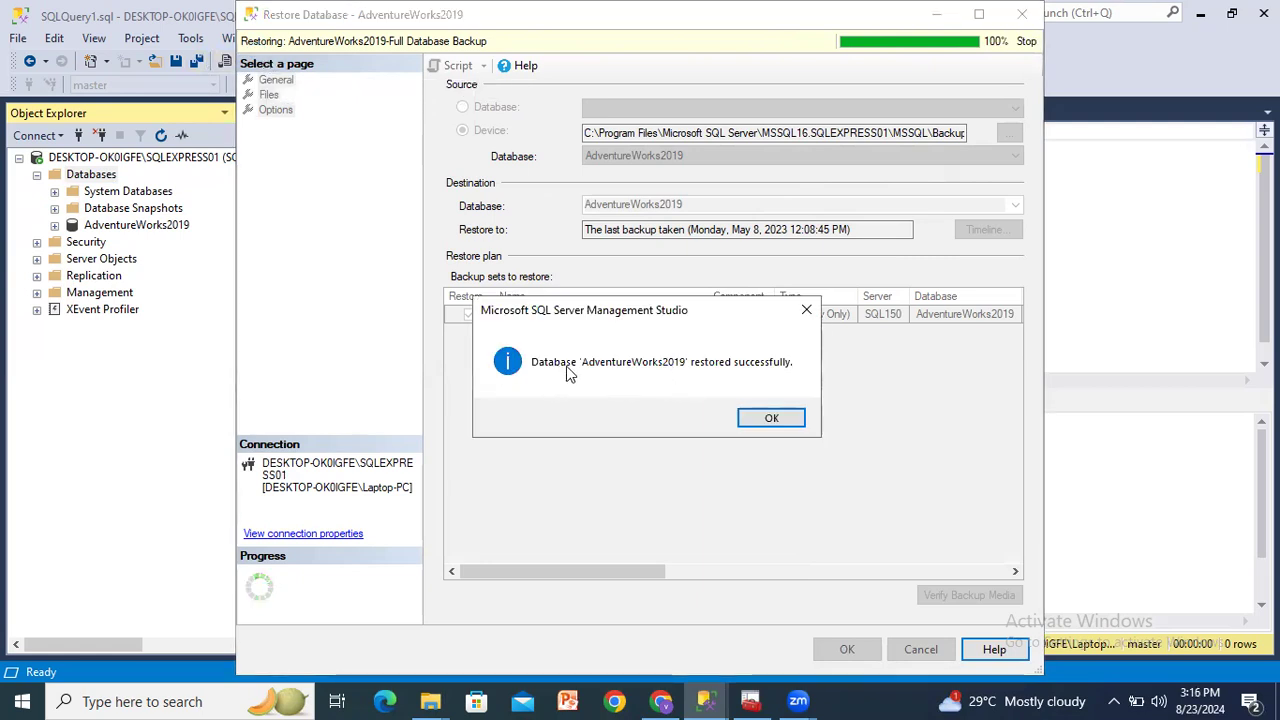
left_click(772, 418)
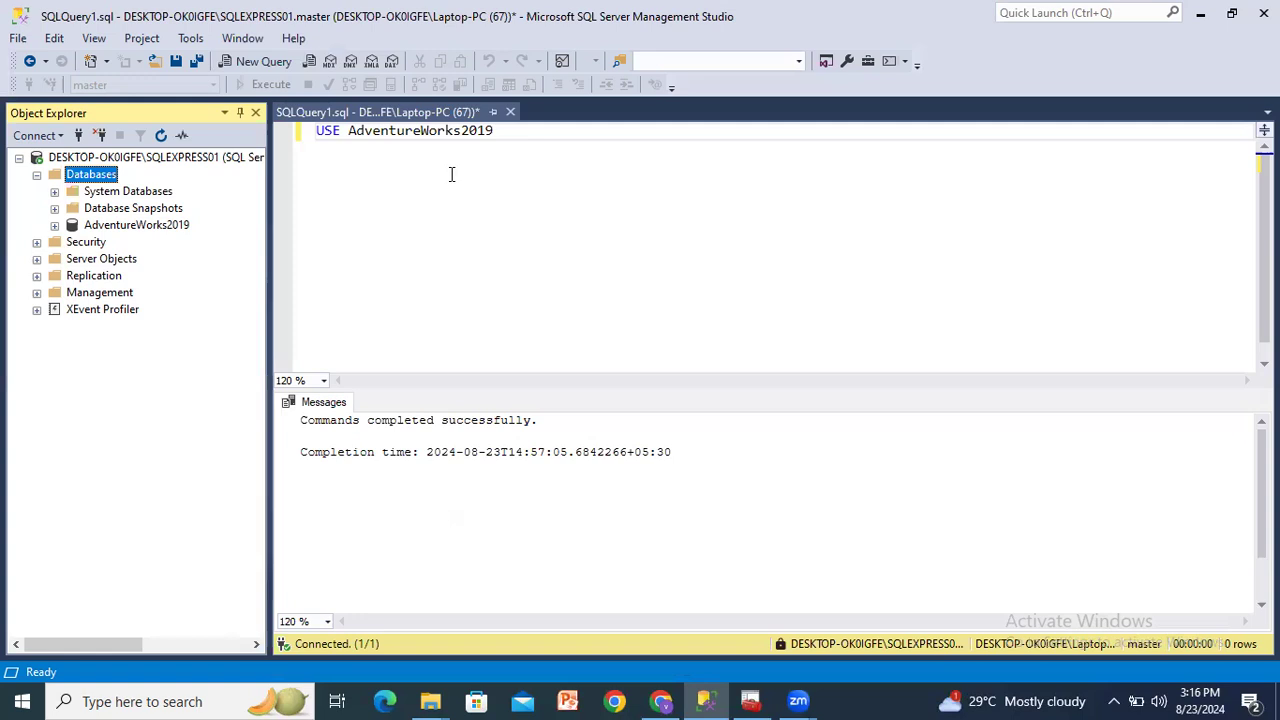
Set AdventureWorks2019 as the active database for the SQLQuery1.sql query window
left_click(720, 236)
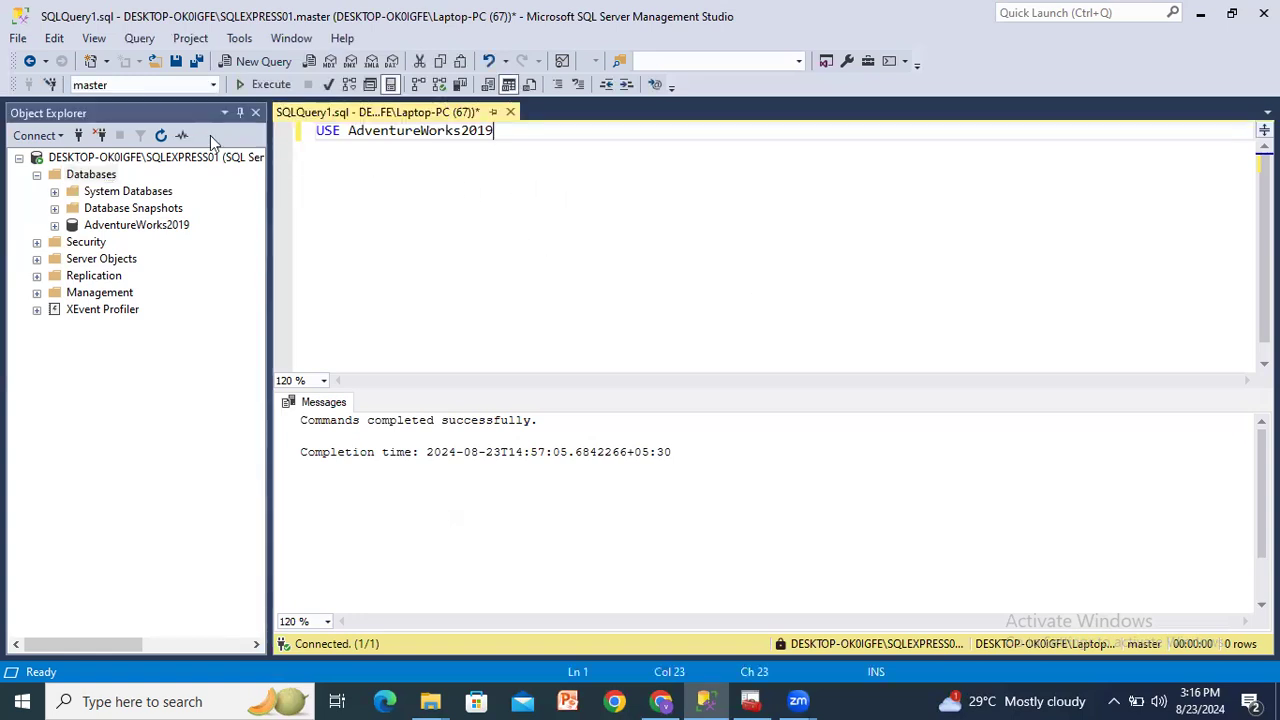
left_click(214, 85)
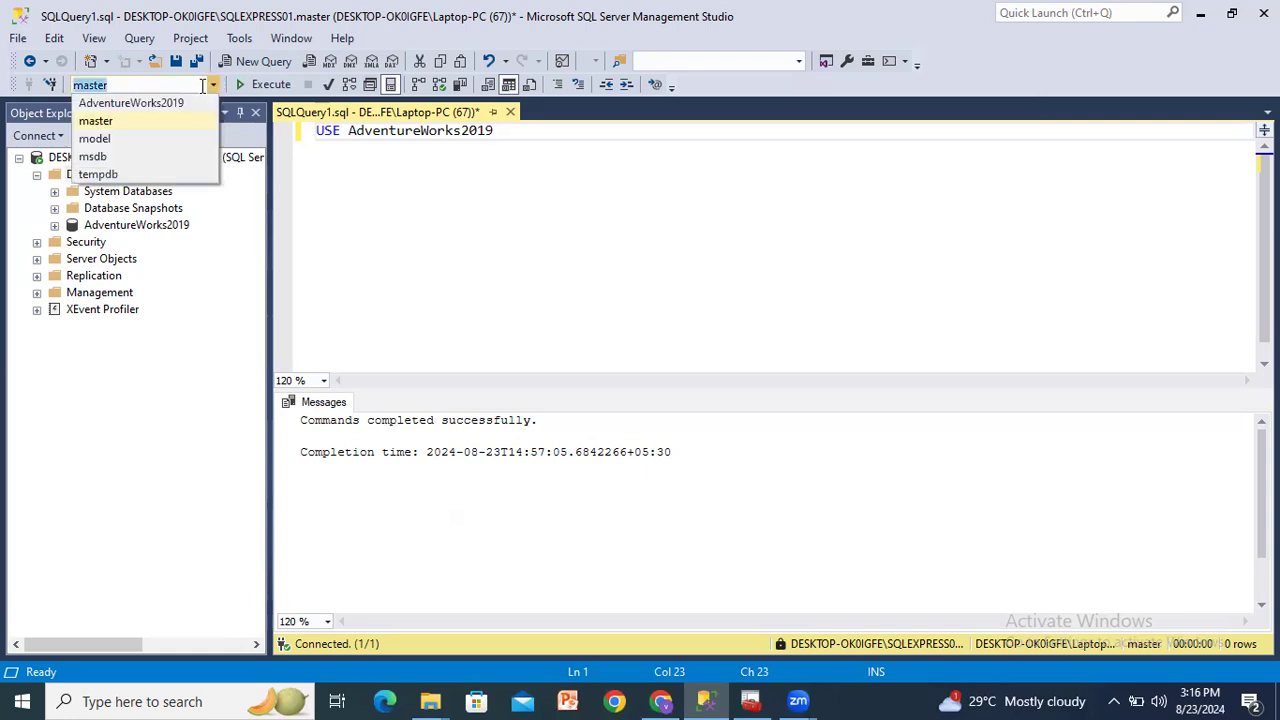
left_click(131, 101)
left_click(430, 210)
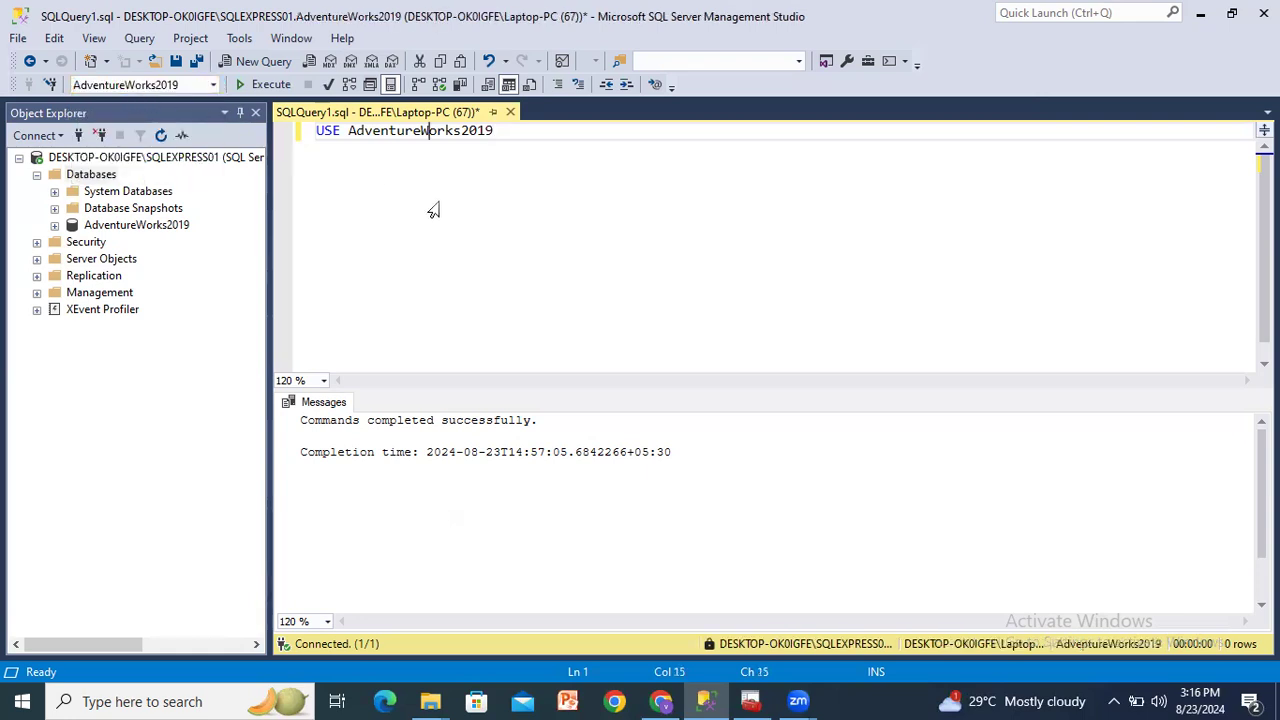
Execute the selected USE AdventureWorks2019 statement in the query editor and clear the selection
left_click_drag(495, 134, 282, 141)
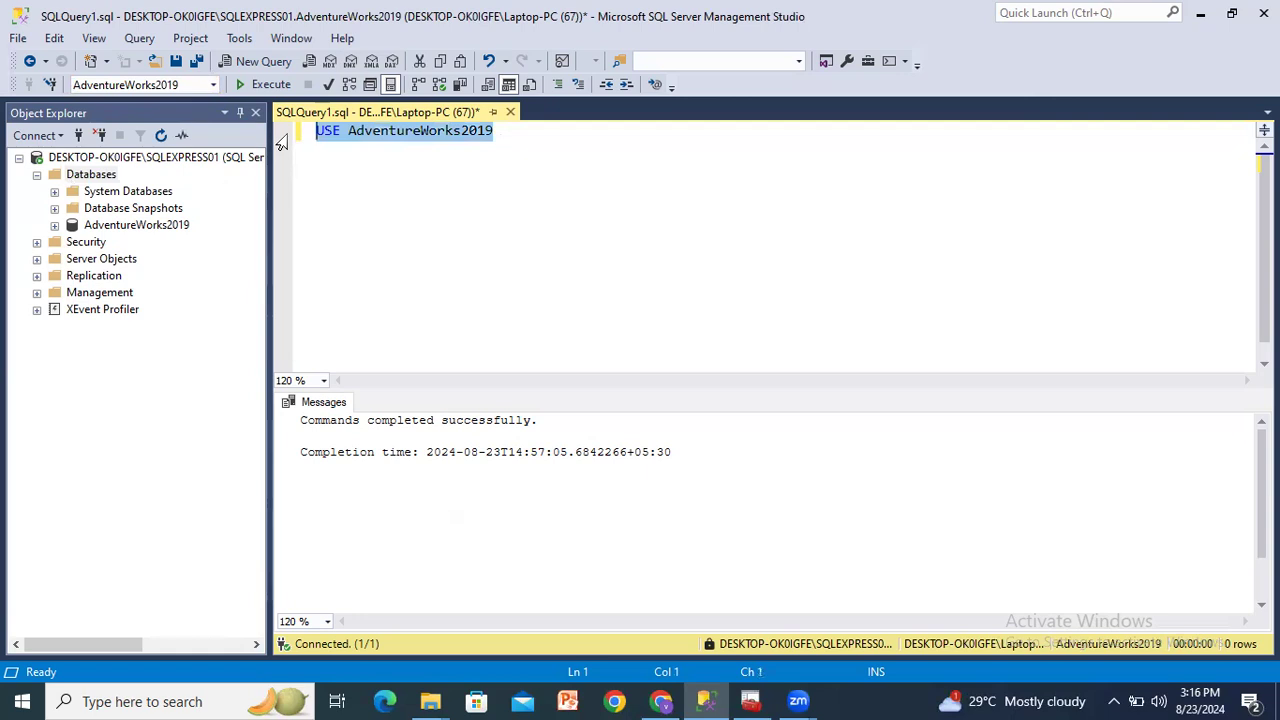
left_click(262, 85)
left_click(537, 212)
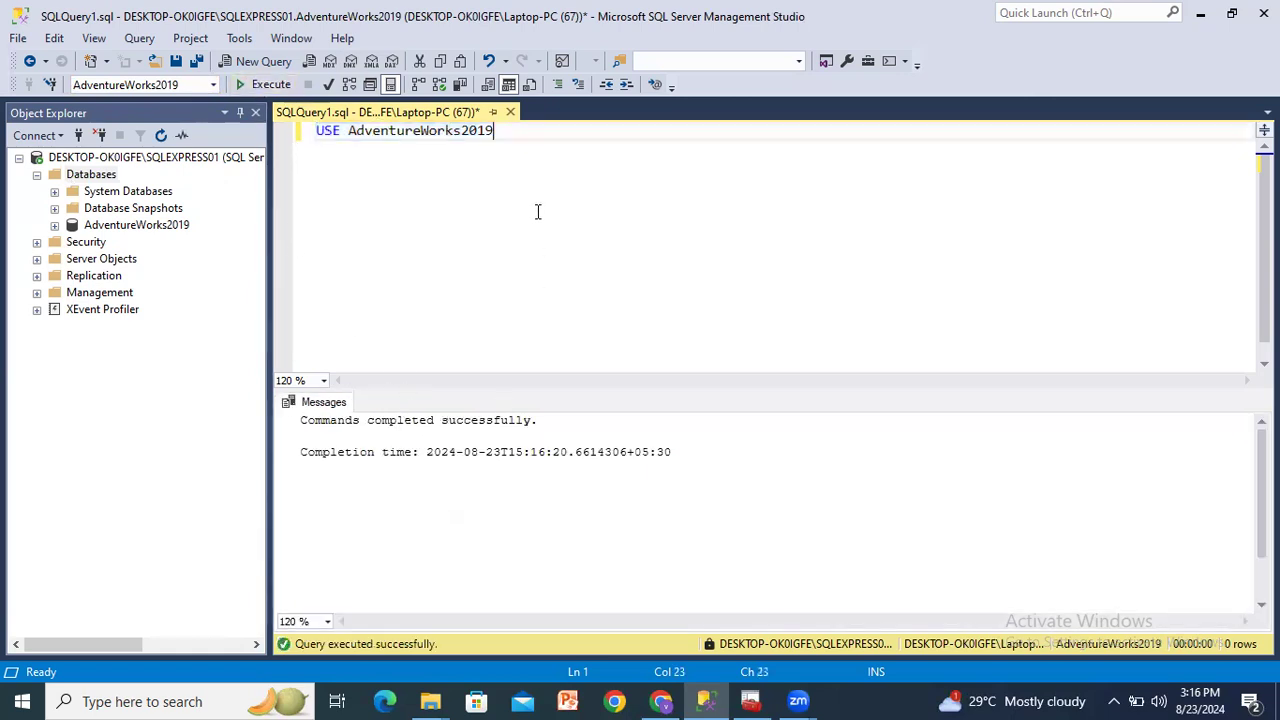